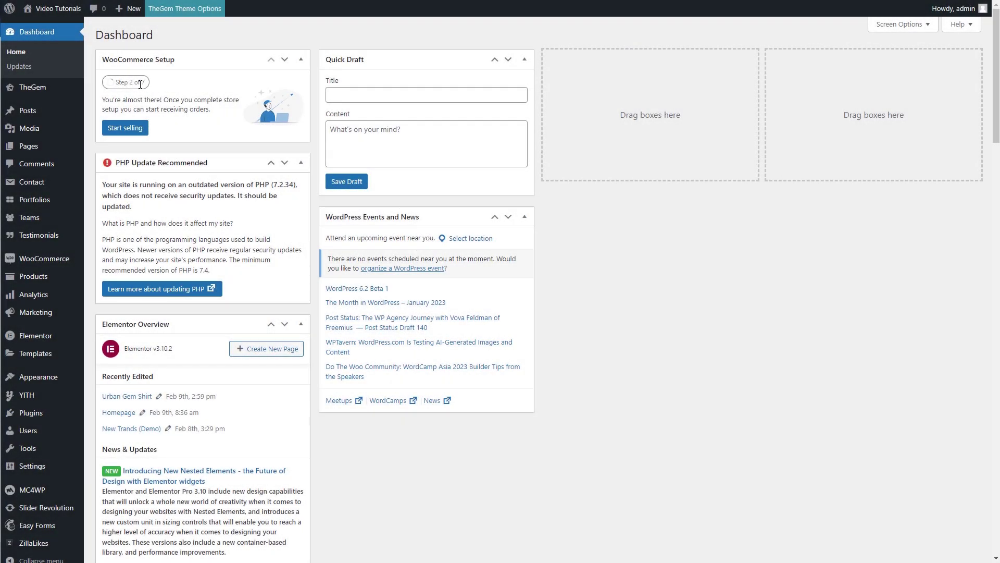
Create a new Single Product template named "Product Template" in TheGem Templates Builder
mouse_move(42, 87)
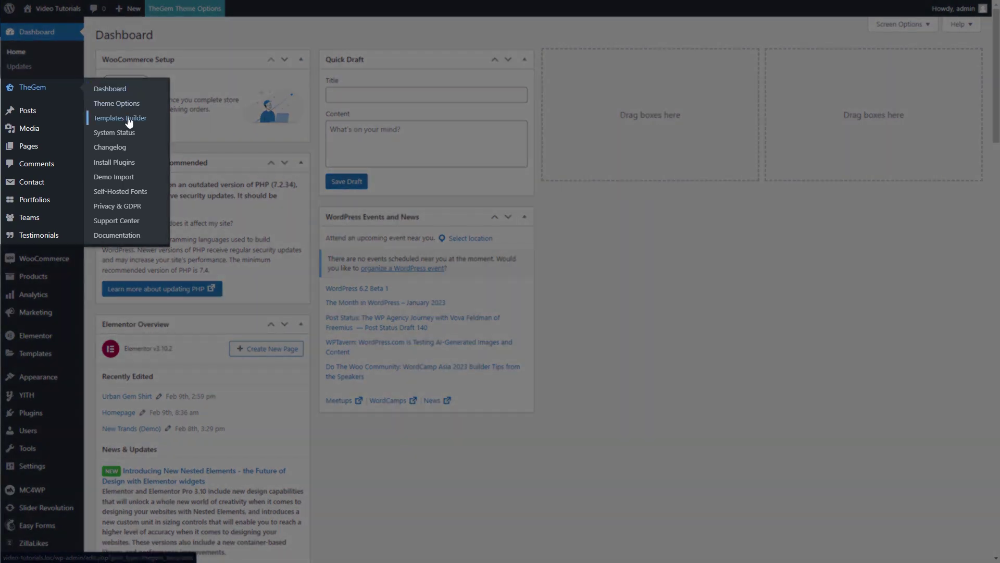
left_click(129, 121)
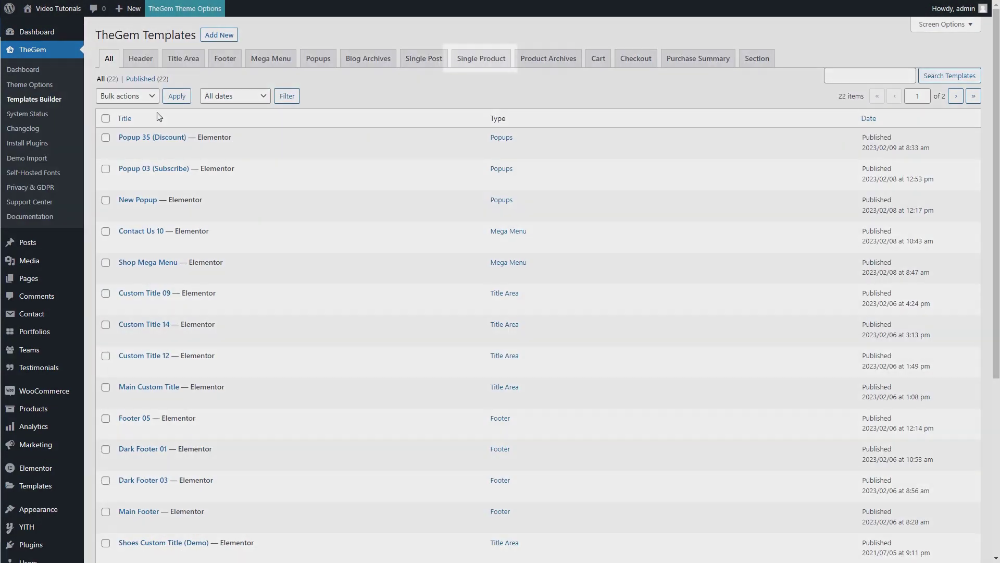
left_click(492, 61)
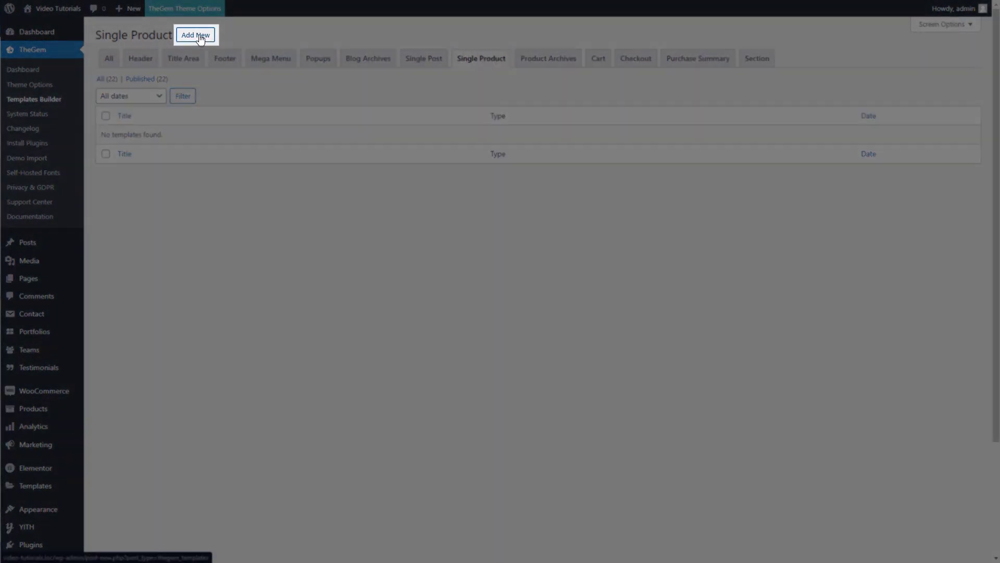
left_click(195, 36)
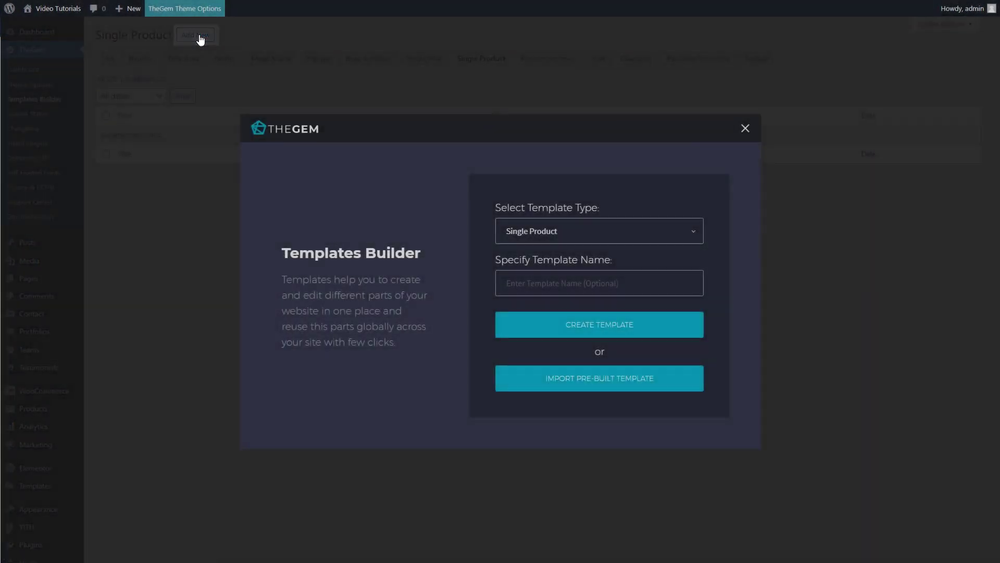
left_click(585, 278)
type("Product Template")
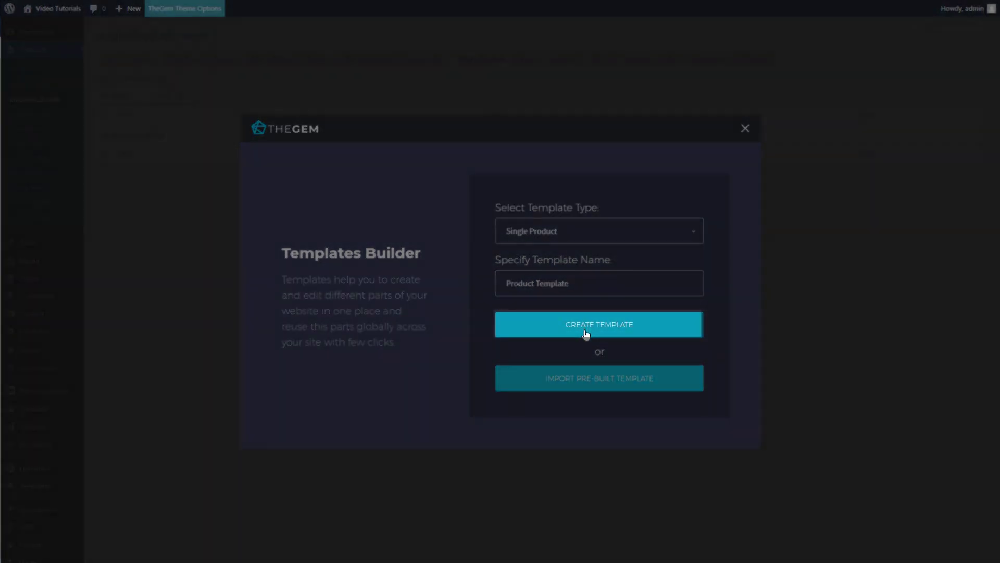
left_click(586, 334)
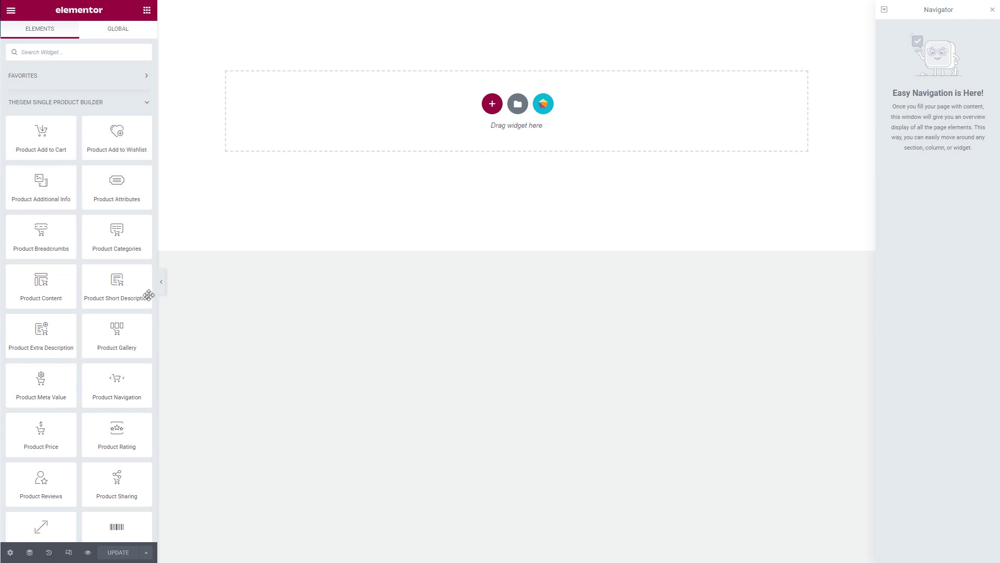
Look through the available single product builder widgets and TheGem elements
scroll(117, 290, "down", 1)
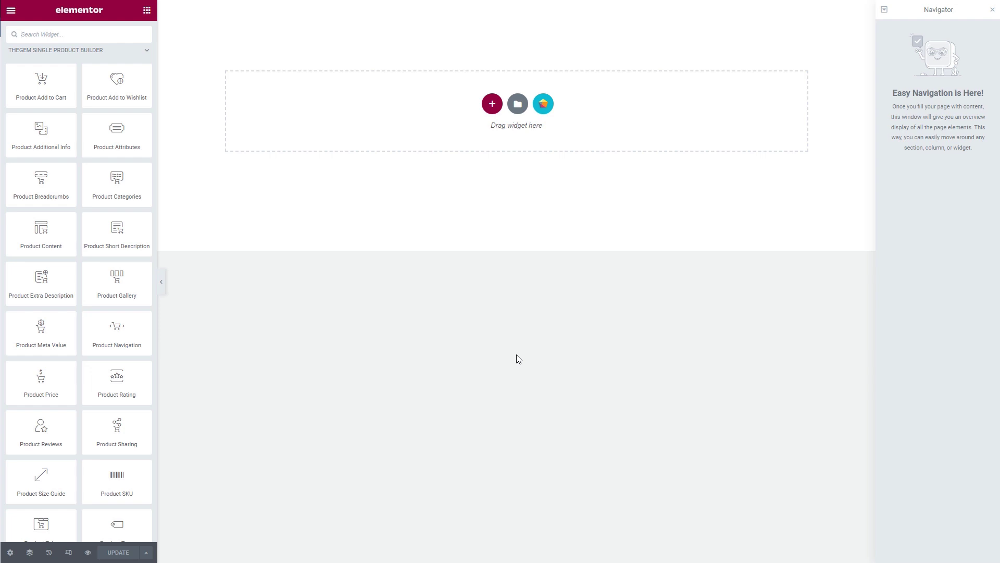
scroll(91, 359, "down", 12)
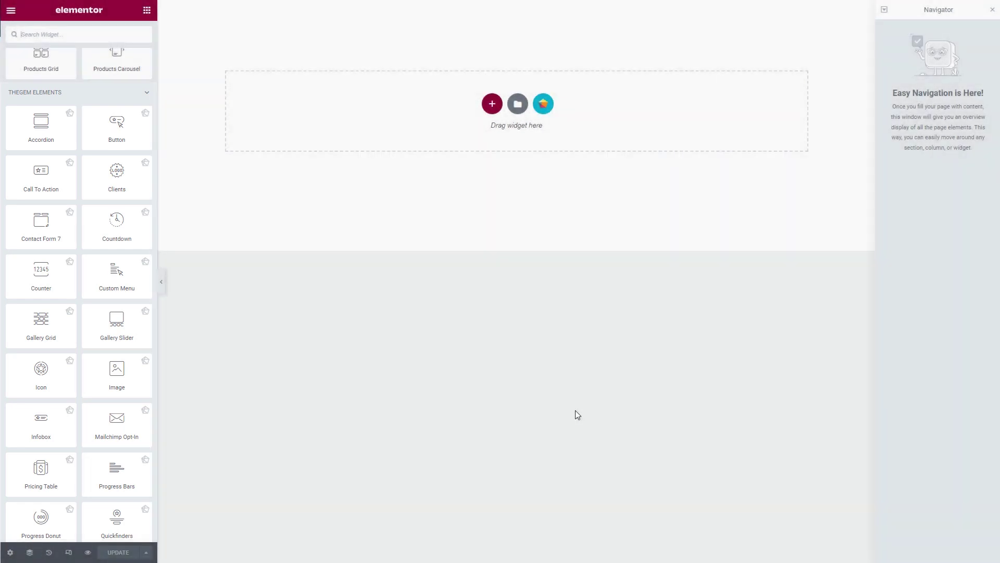
scroll(80, 436, "up", 10)
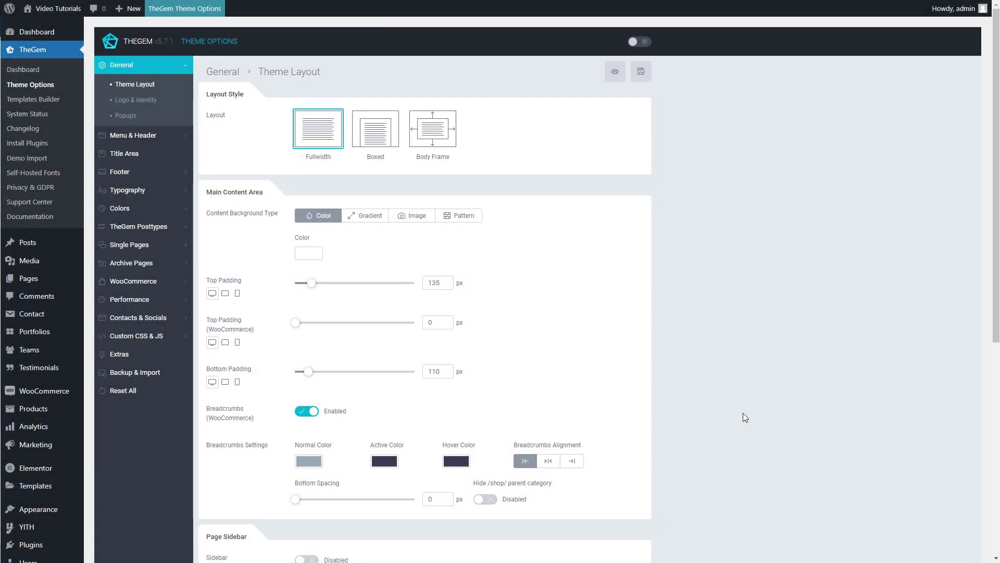
Examine the preview product choices for the Templates Builder in the WooCommerce product theme options, and view the example product page
left_click(152, 285)
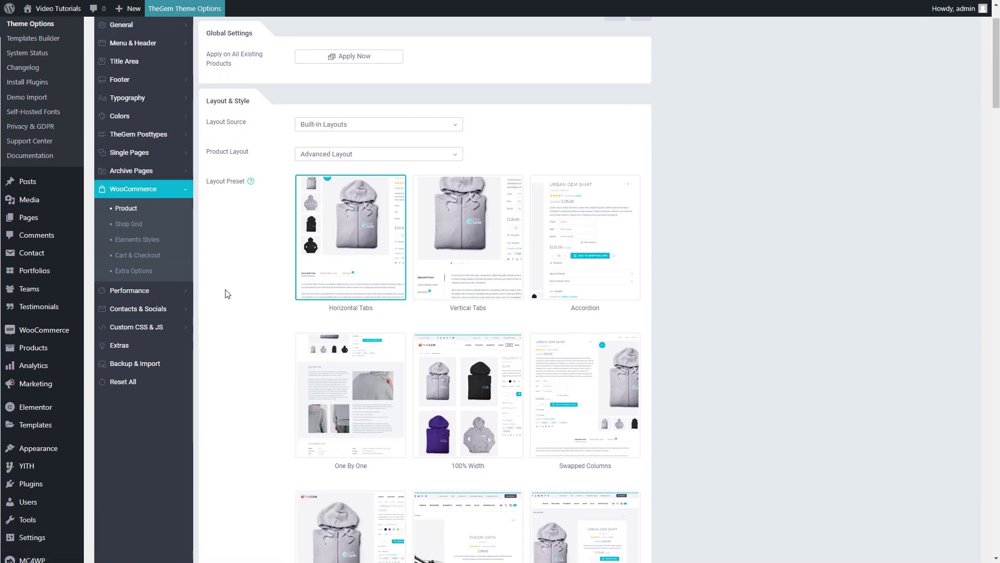
scroll(226, 293, "down", 20)
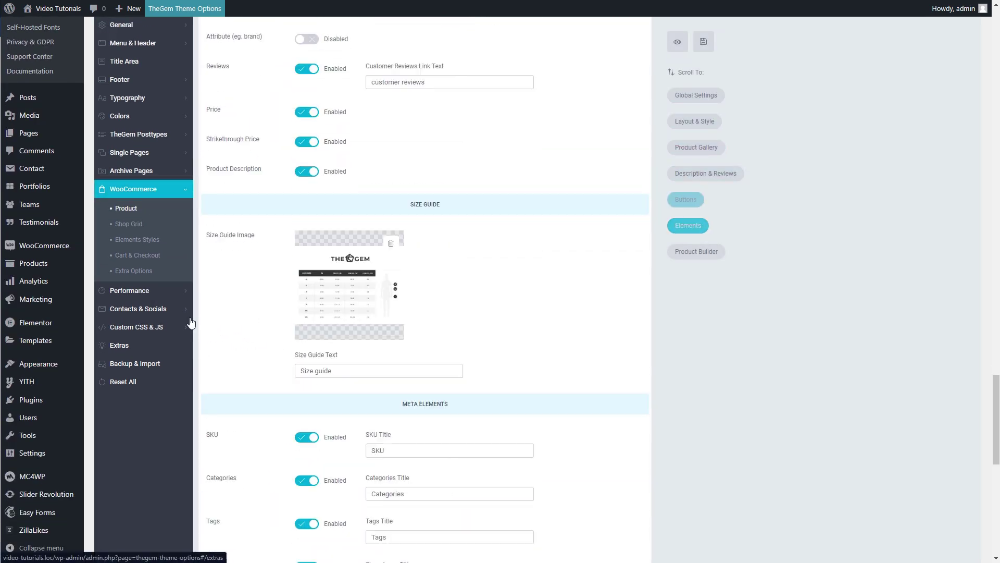
scroll(191, 323, "down", 15)
left_click(449, 492)
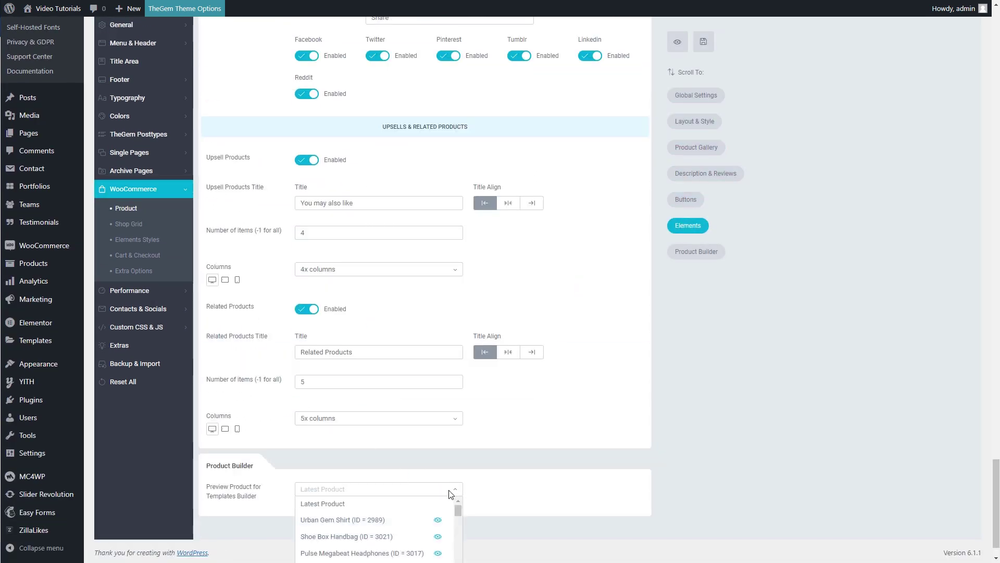
scroll(451, 493, "down", 1)
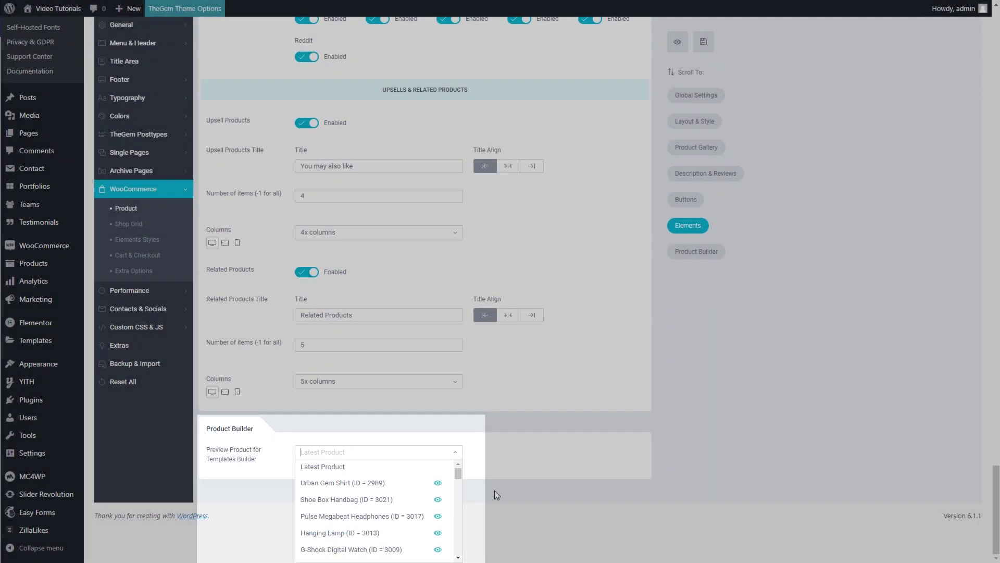
left_click(495, 490)
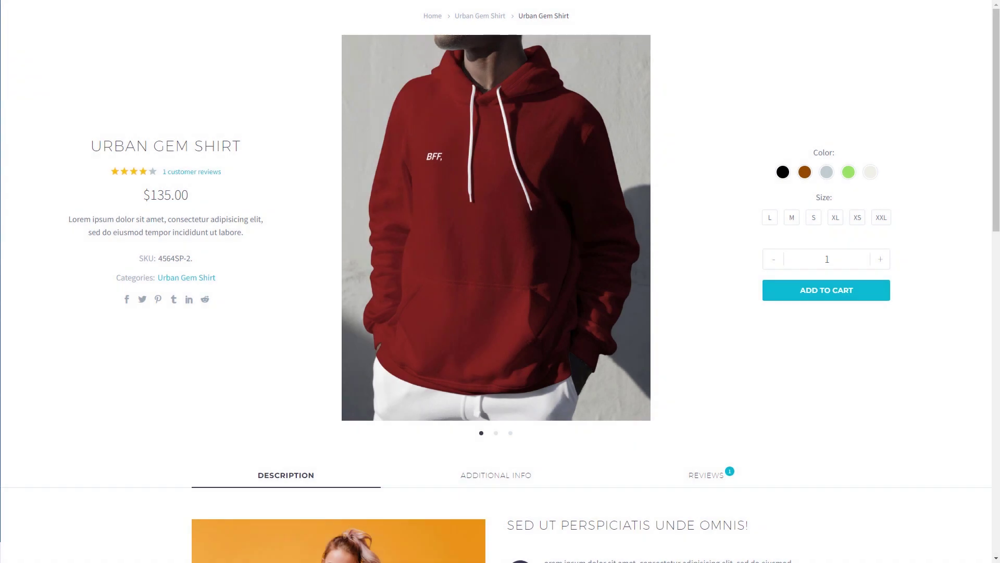
scroll(501, 281, "down", 15)
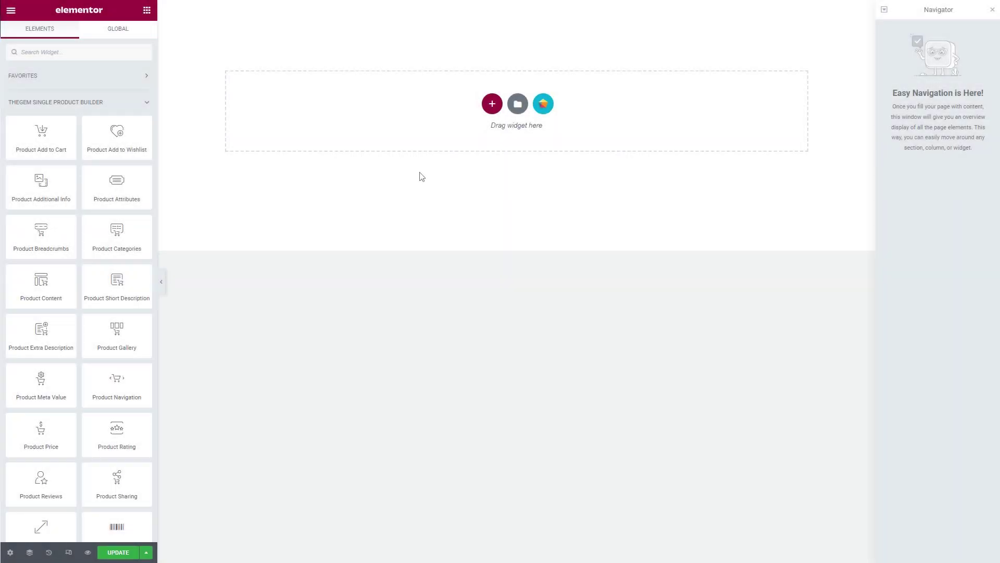
Add a section with three equal columns and set its content width to Full Width
left_click(492, 105)
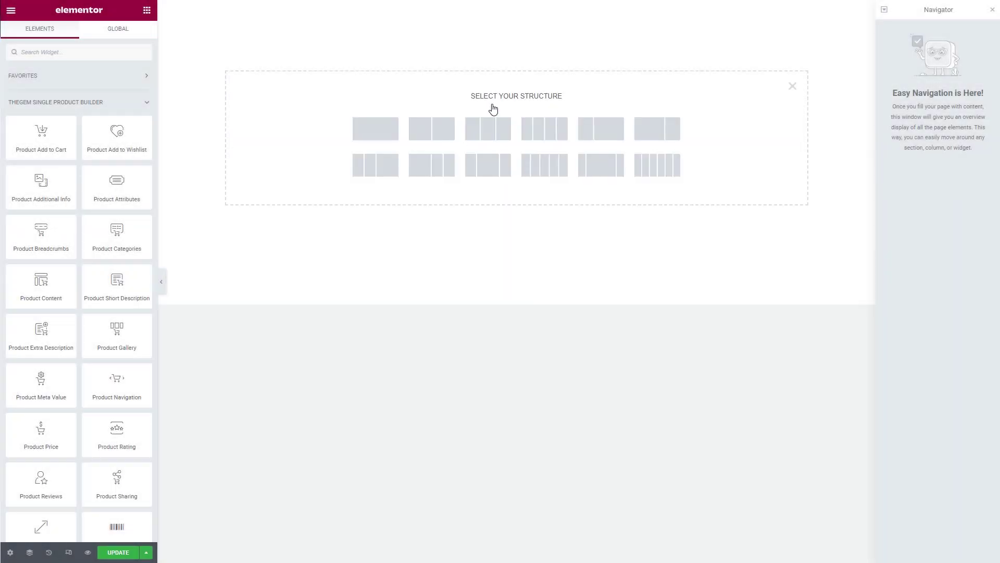
left_click(490, 135)
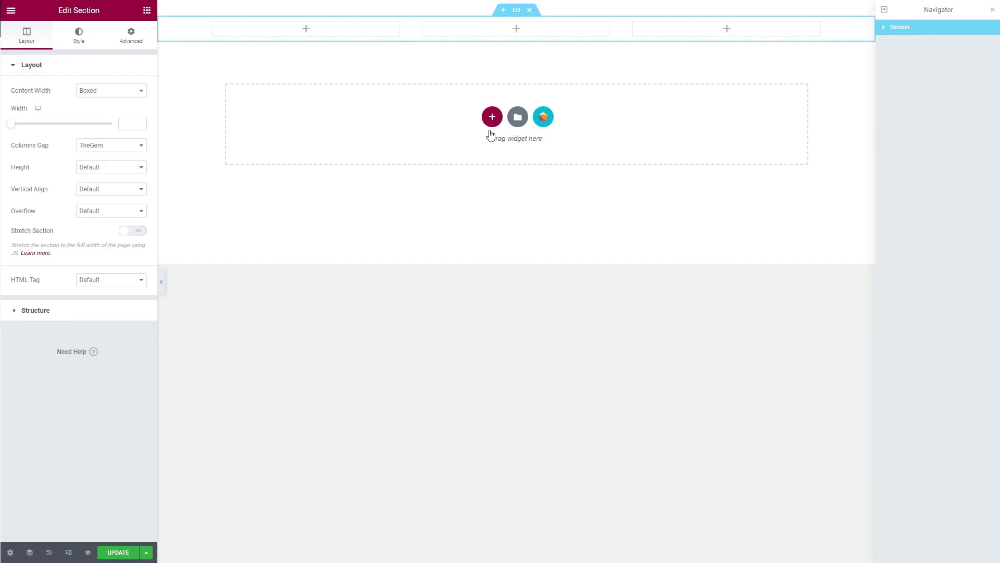
left_click(109, 92)
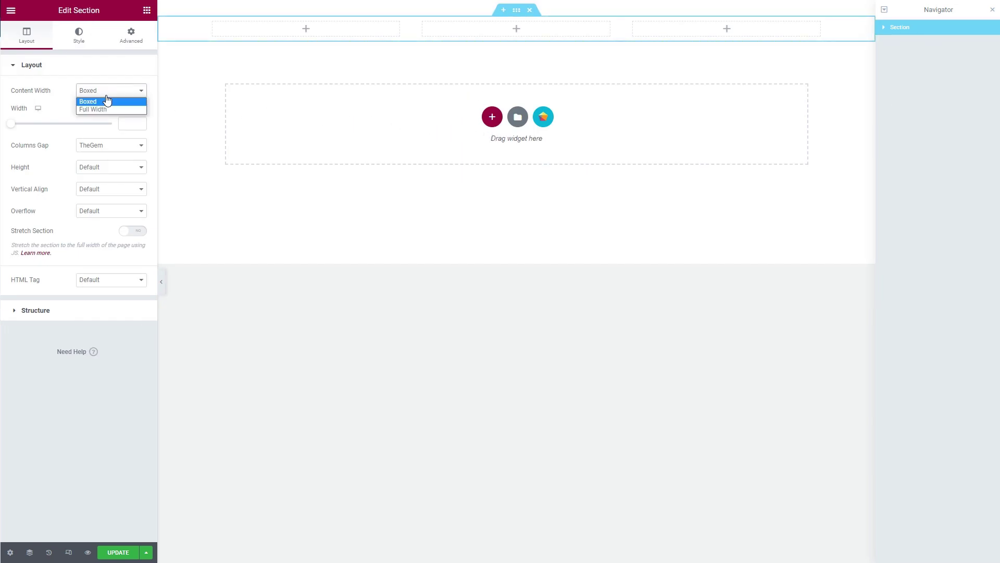
left_click(103, 108)
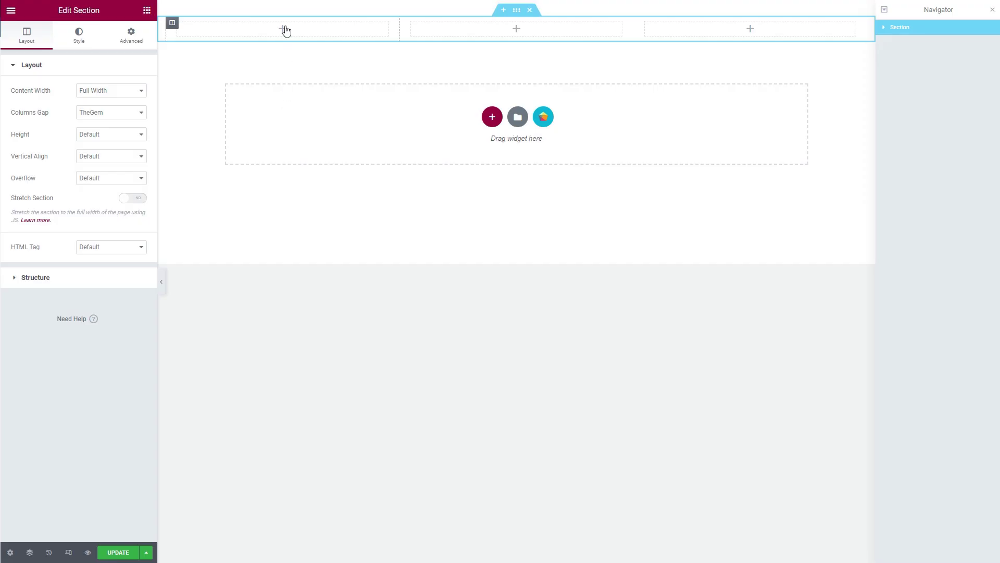
Add a Product Title widget to the section's first column and centre it
left_click(286, 31)
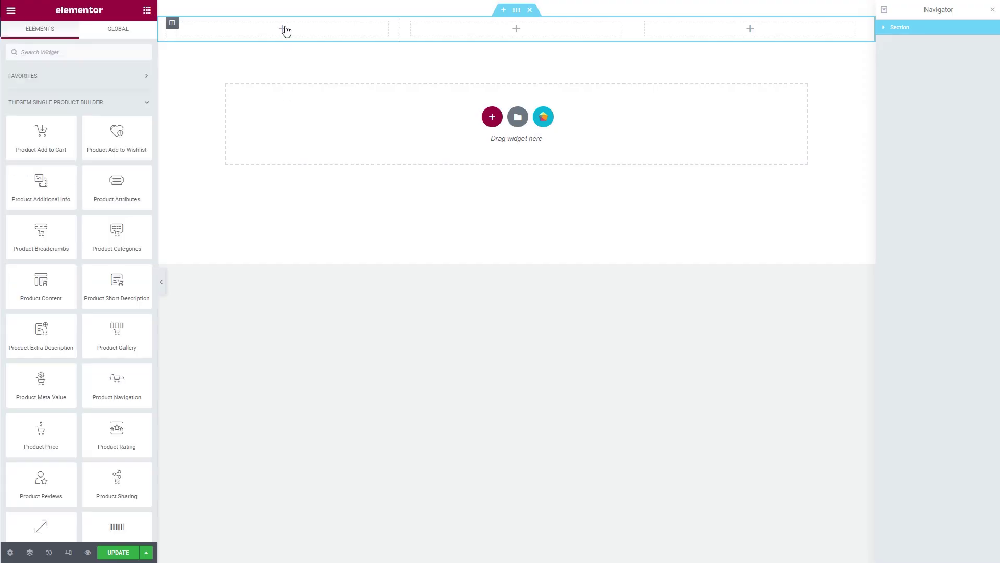
scroll(62, 284, "down", 5)
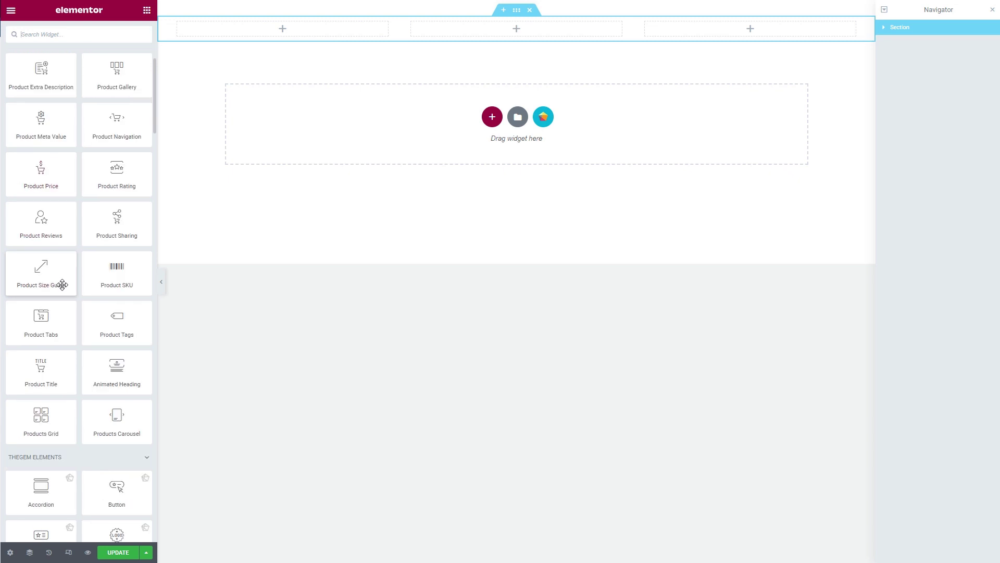
left_click_drag(55, 375, 296, 27)
left_click(112, 116)
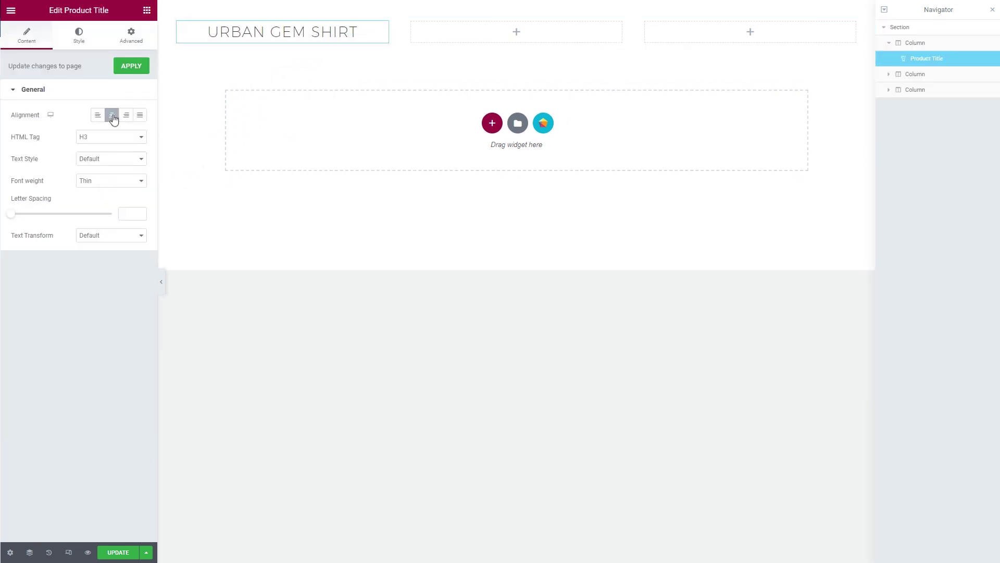
Add Product Rating and Product Price widgets below the product title, both centred
left_click(147, 10)
left_click_drag(112, 439, 255, 45)
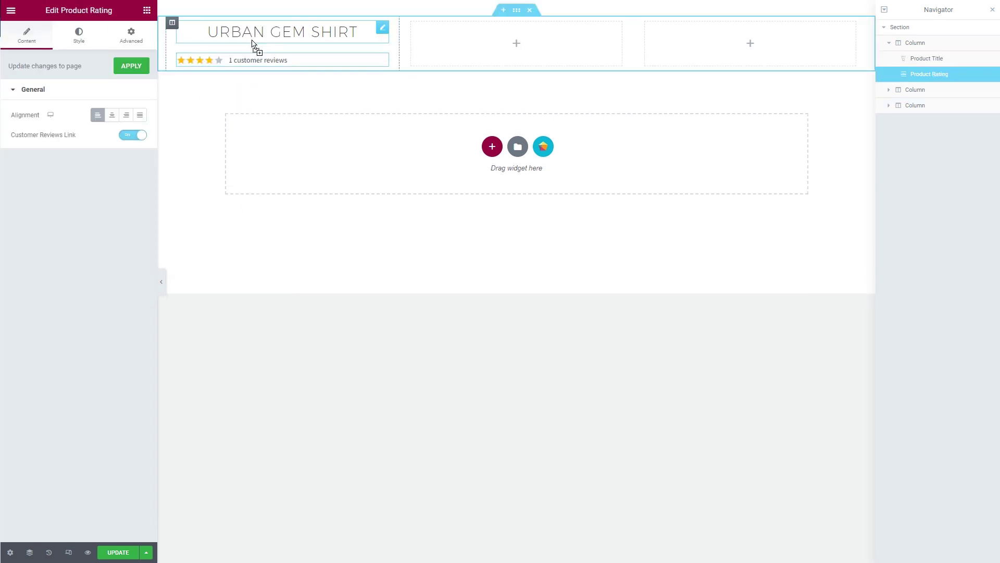
left_click(112, 115)
left_click(146, 10)
left_click_drag(40, 438, 296, 62)
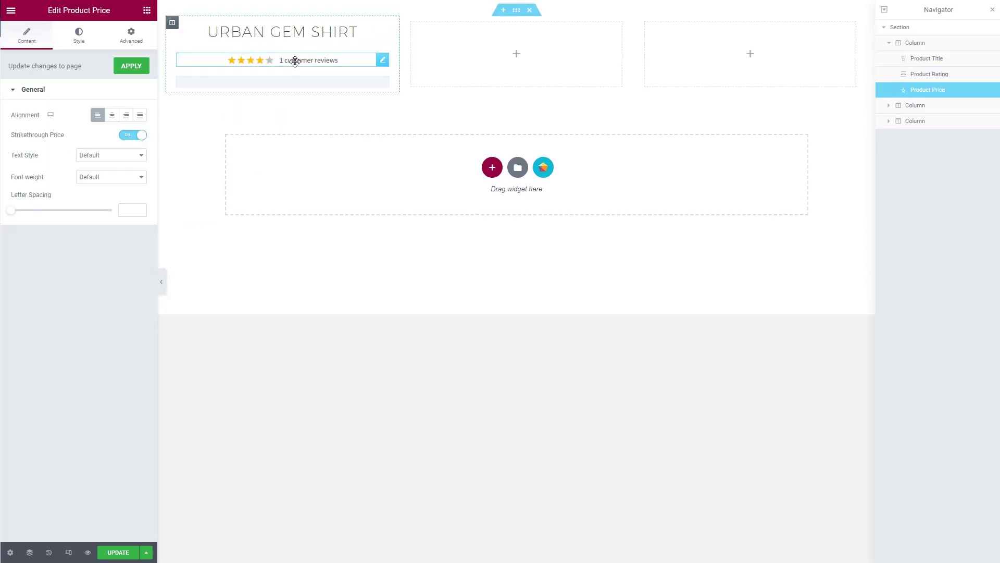
left_click(112, 115)
Add Product Short Description and Product SKU widgets below the price, both centred
left_click(146, 10)
left_click_drag(116, 287, 282, 93)
left_click(116, 119)
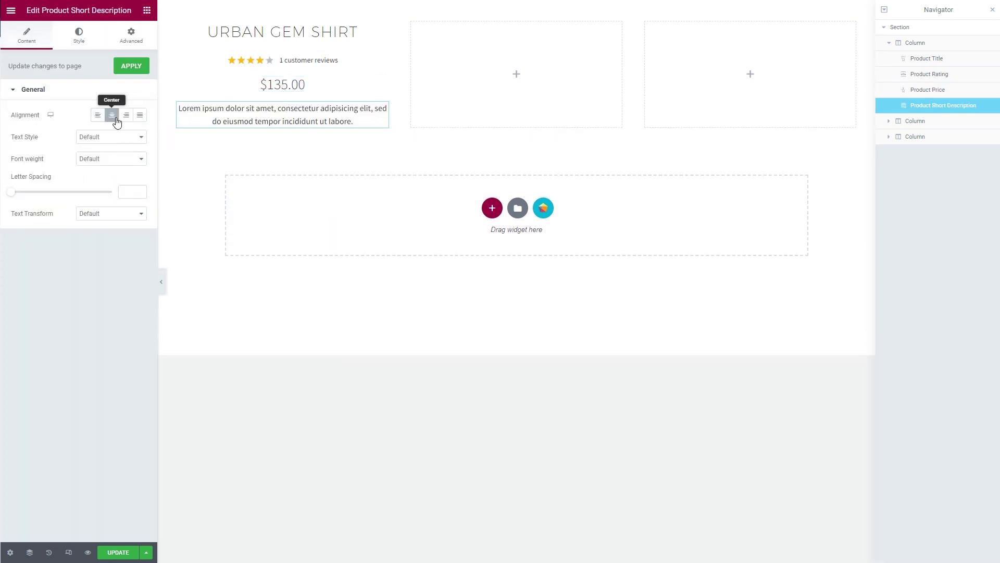
left_click(146, 10)
scroll(122, 406, "down", 2)
left_click_drag(116, 477, 313, 129)
left_click(113, 116)
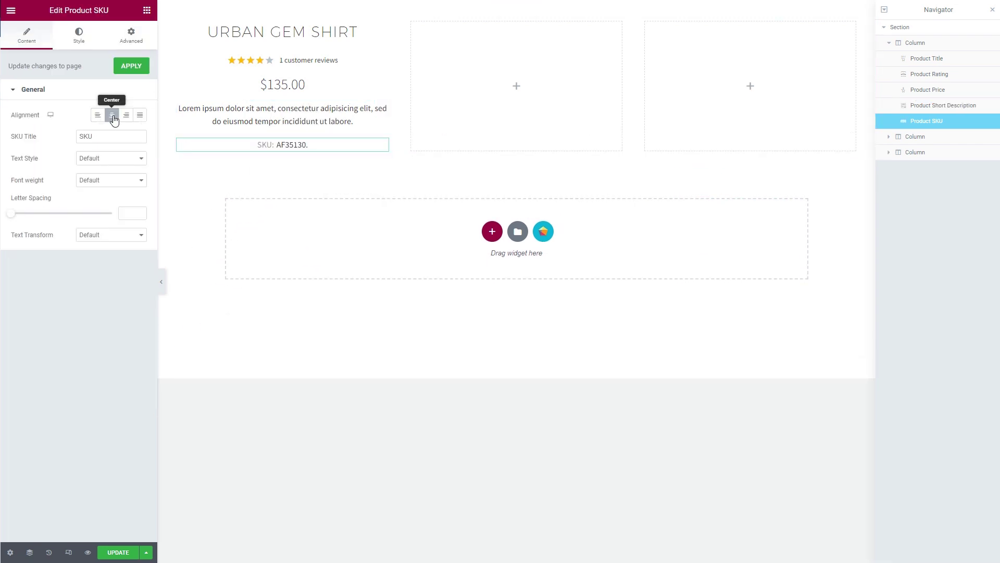
Add a centred Product Categories widget below the SKU
left_click(147, 10)
left_click_drag(125, 208, 271, 154)
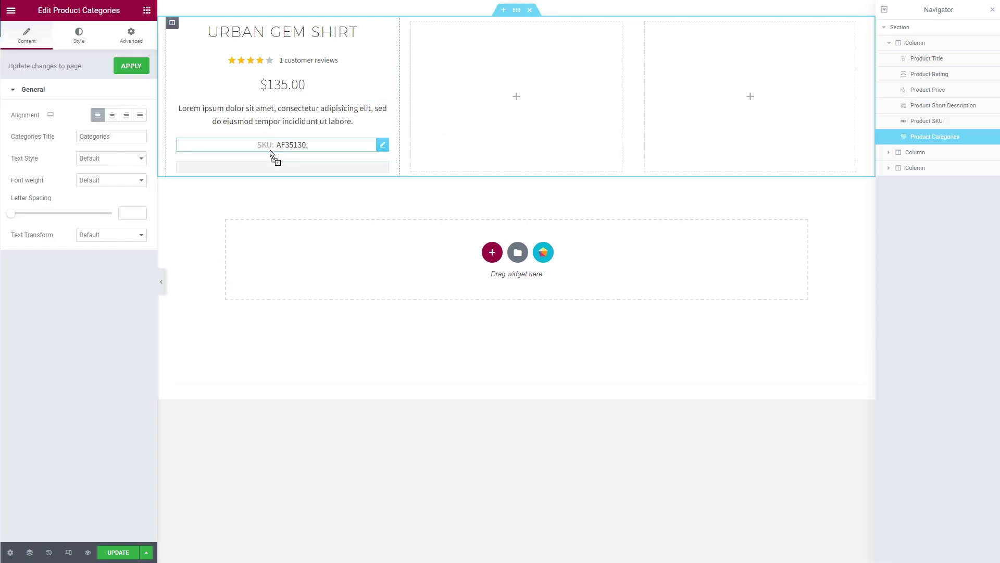
left_click(112, 115)
Add a centred Product Sharing widget below the categories and clear its share icons title
left_click(146, 10)
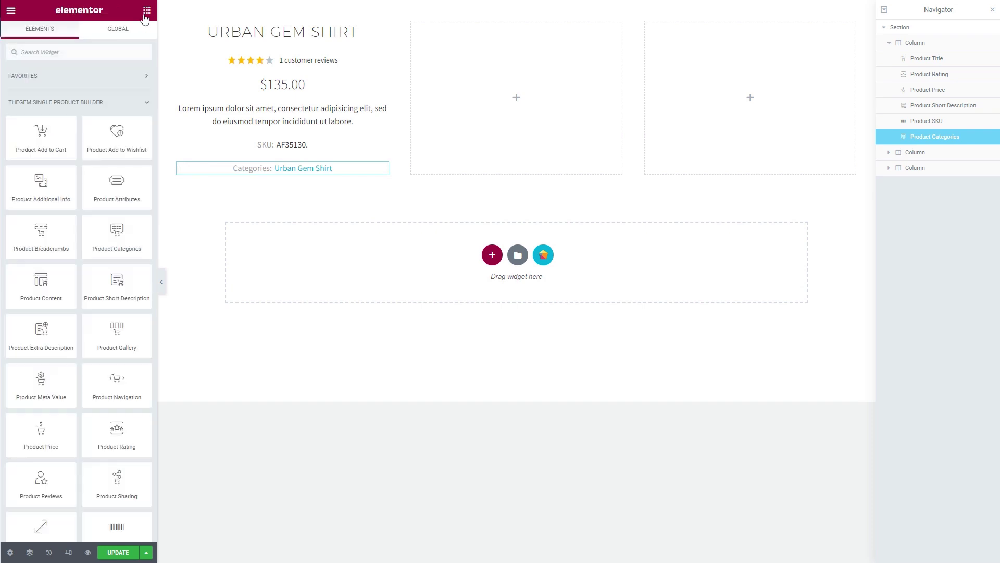
left_click_drag(117, 484, 277, 181)
left_click(111, 114)
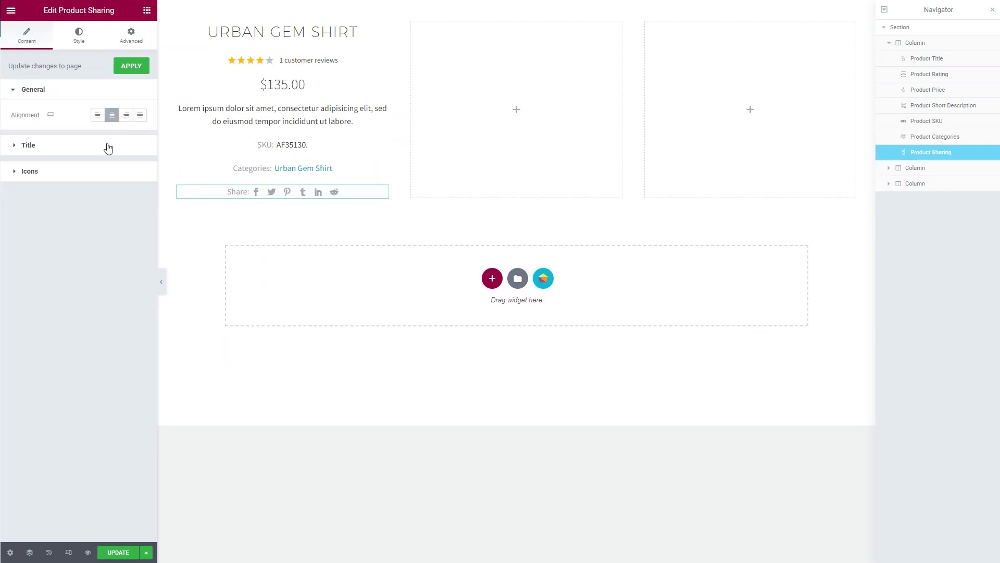
left_click(107, 146)
left_click_drag(108, 141, 69, 142)
key("BackSpace")
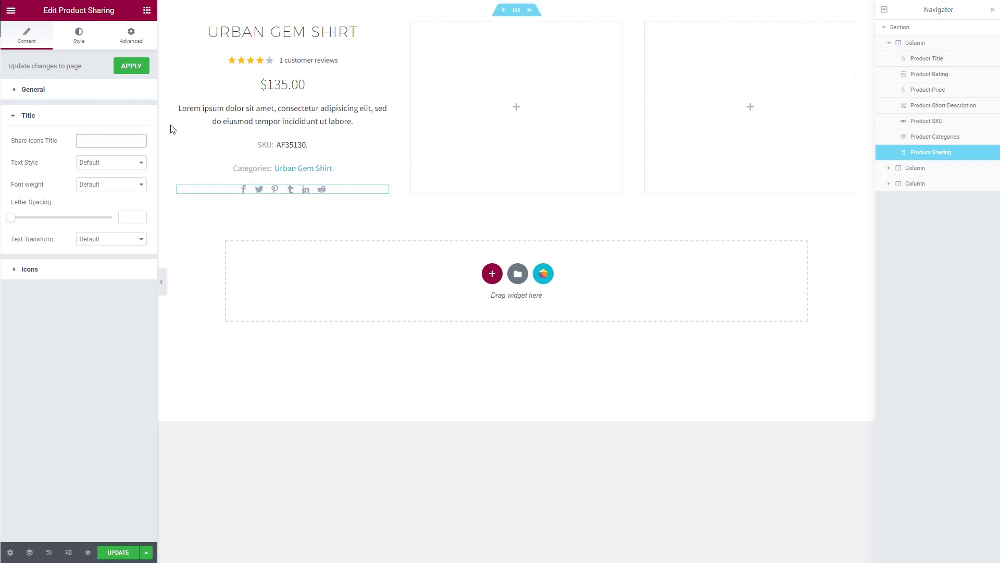
Set the product short description's max width to 400
left_click(213, 119)
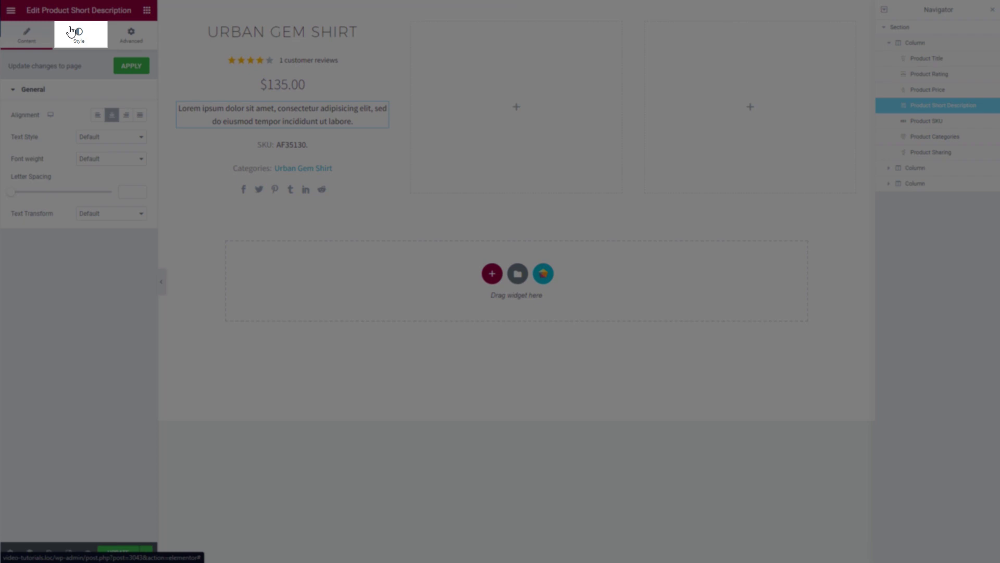
left_click(70, 30)
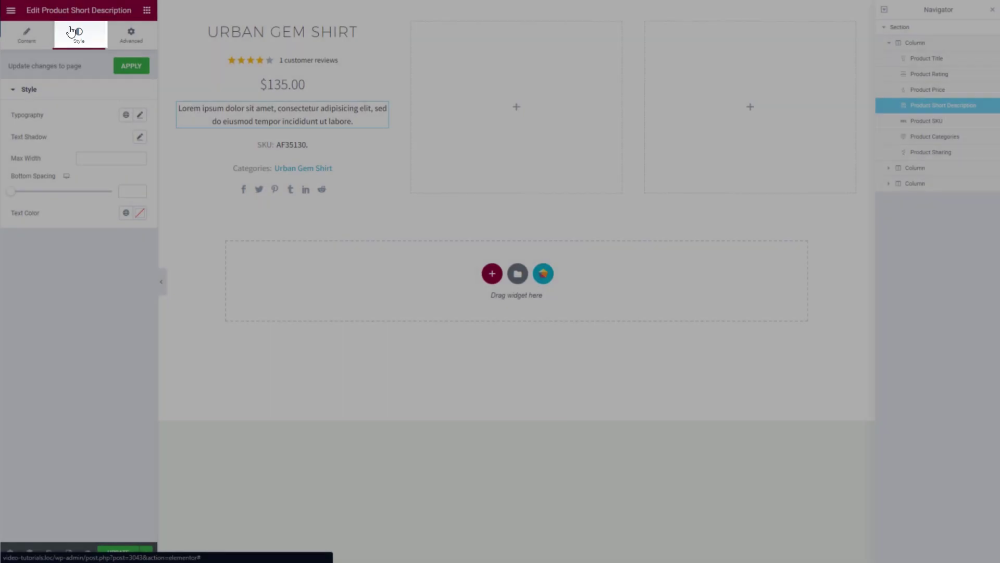
left_click(125, 158)
type("400")
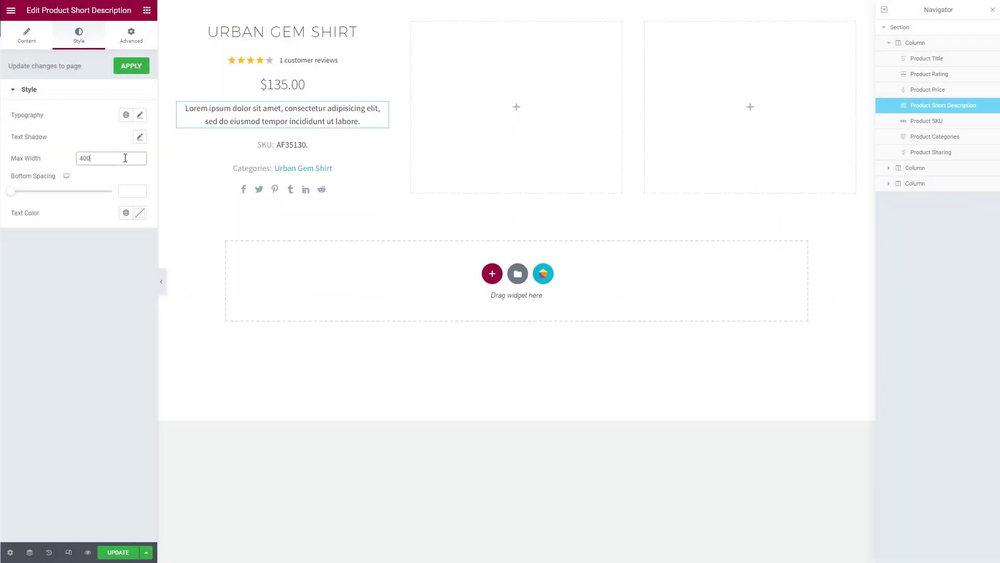
Add a centred Product Breadcrumbs widget to the empty middle column
left_click(518, 107)
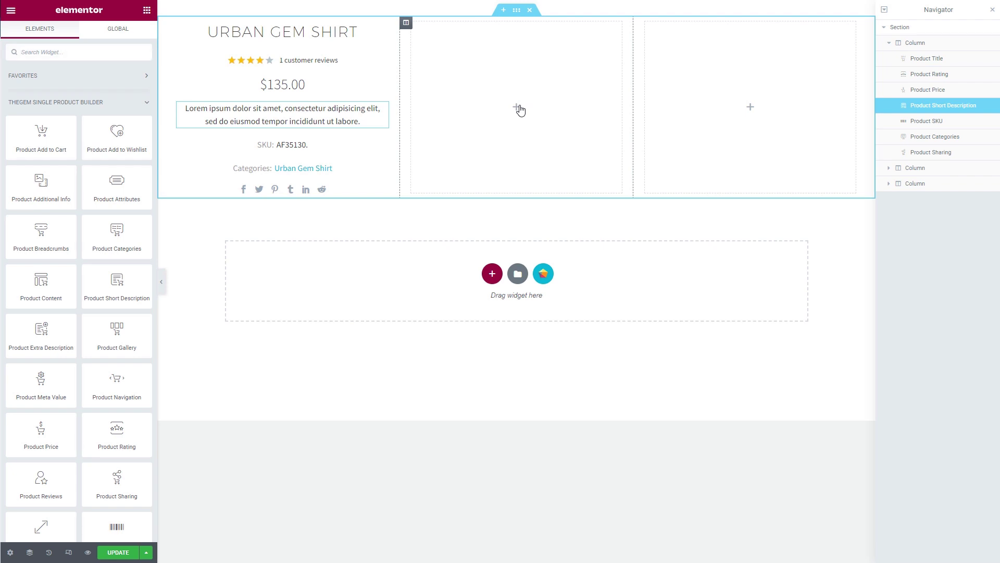
left_click_drag(38, 230, 510, 95)
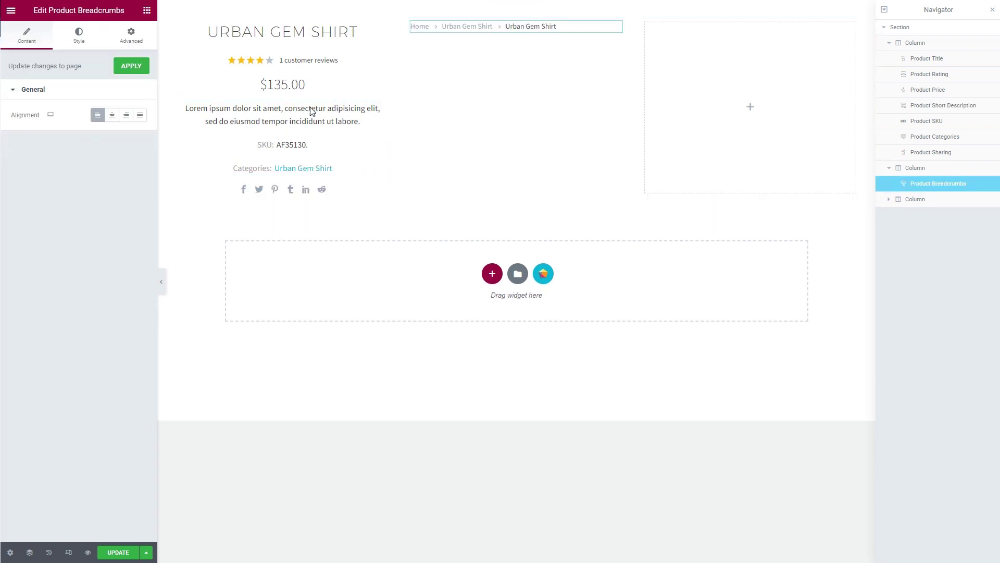
left_click(111, 116)
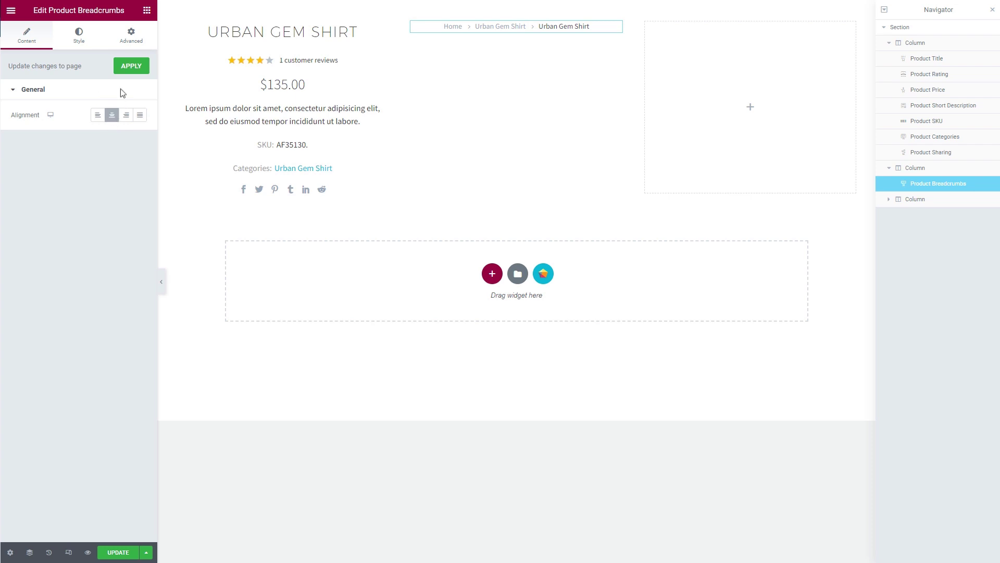
Add a Product Gallery widget below the breadcrumbs and set its gallery type to Dots Navigation
left_click(147, 10)
left_click_drag(122, 349, 528, 35)
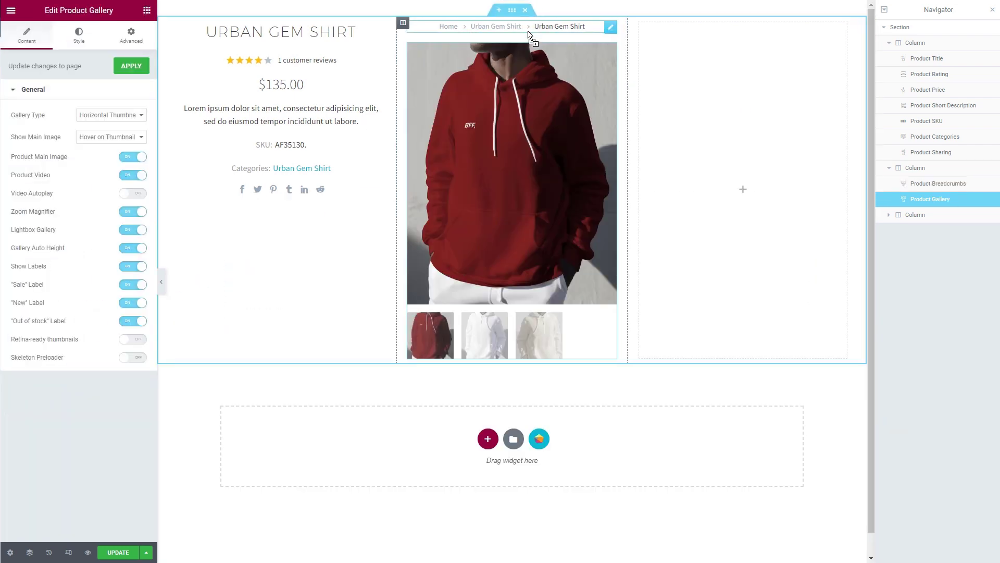
left_click(138, 115)
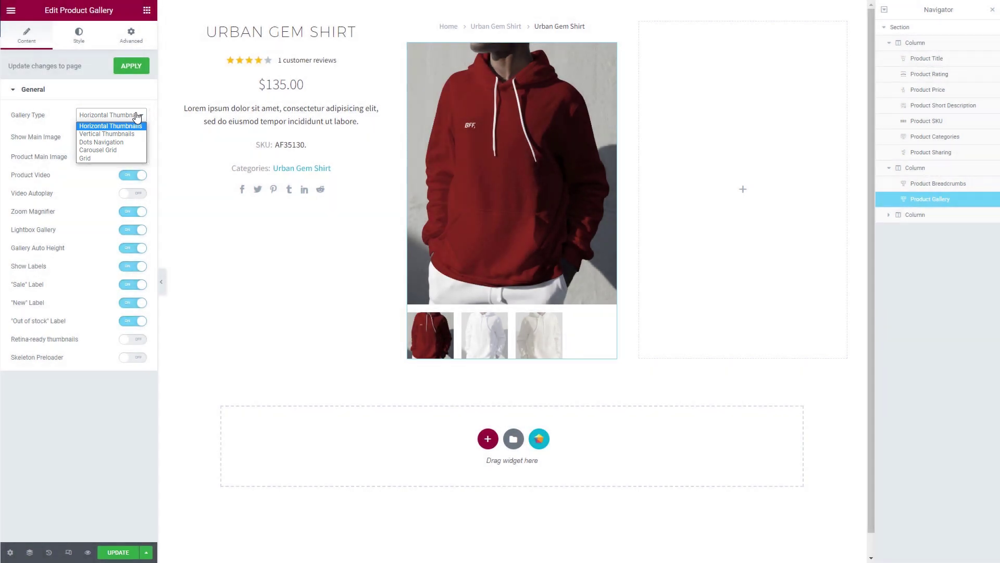
left_click(137, 116)
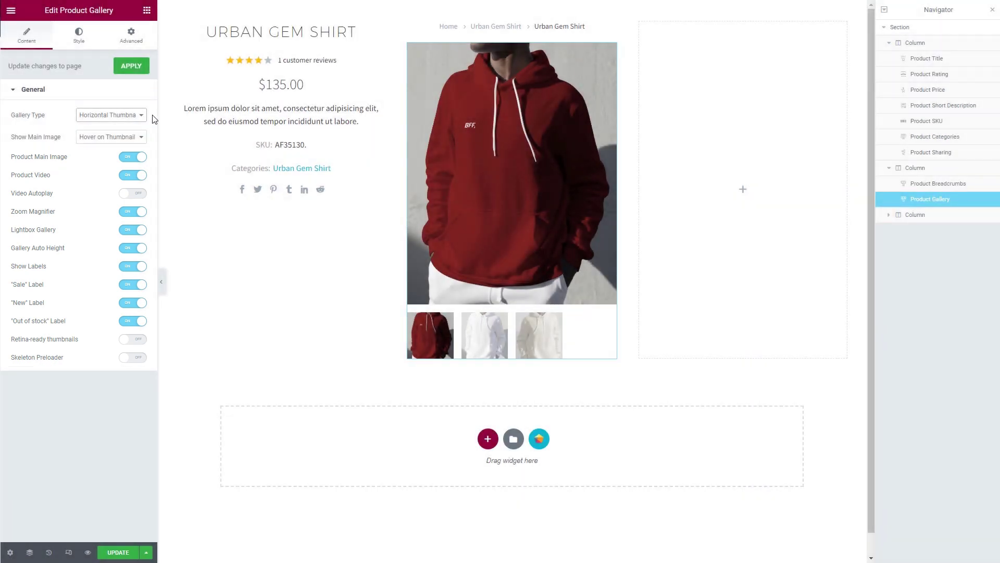
left_click(142, 115)
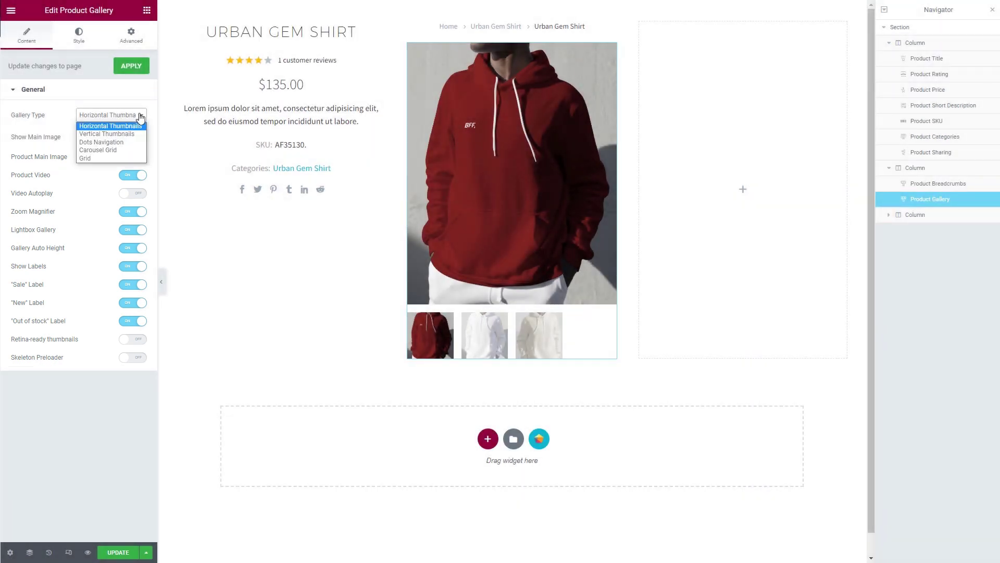
left_click(123, 149)
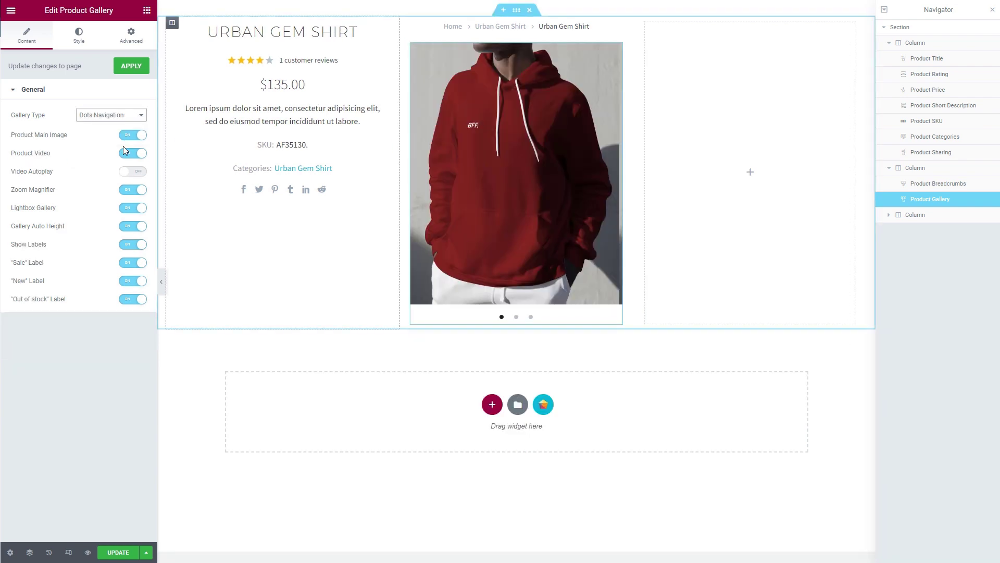
Add a centred Product Add to Cart widget to the third column, with Vertical general and "Add to cart" section layouts
left_click(753, 177)
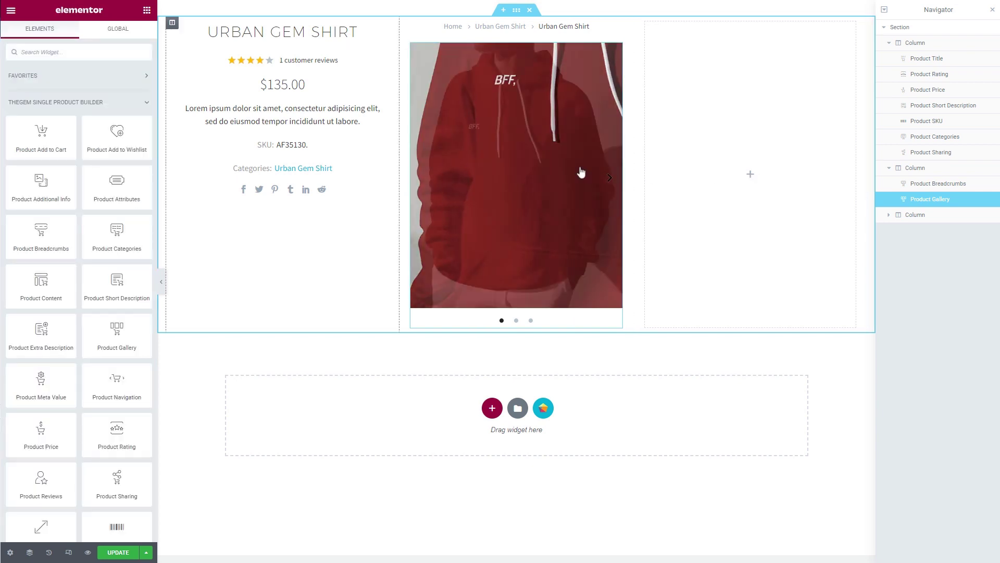
left_click_drag(40, 135, 743, 165)
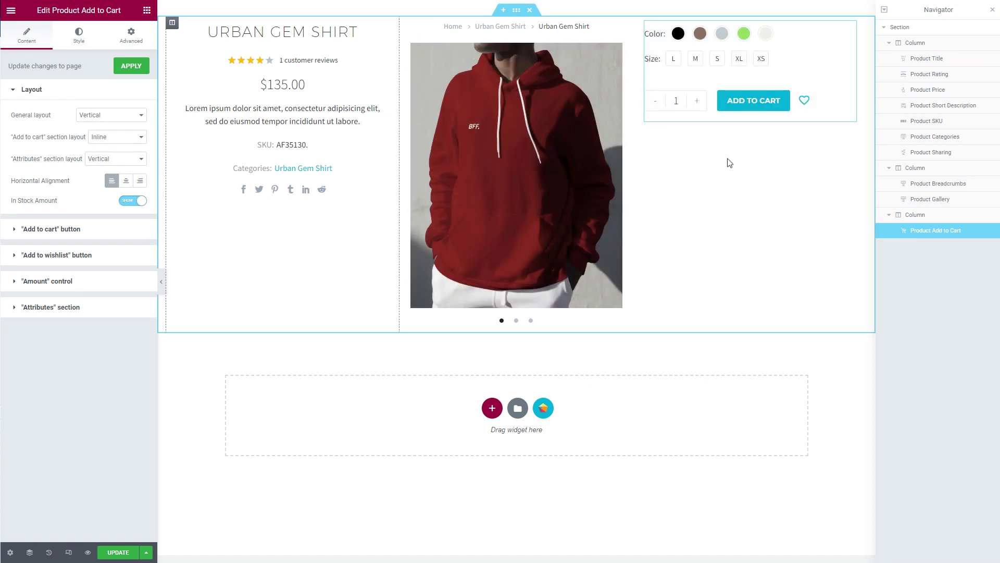
left_click(116, 120)
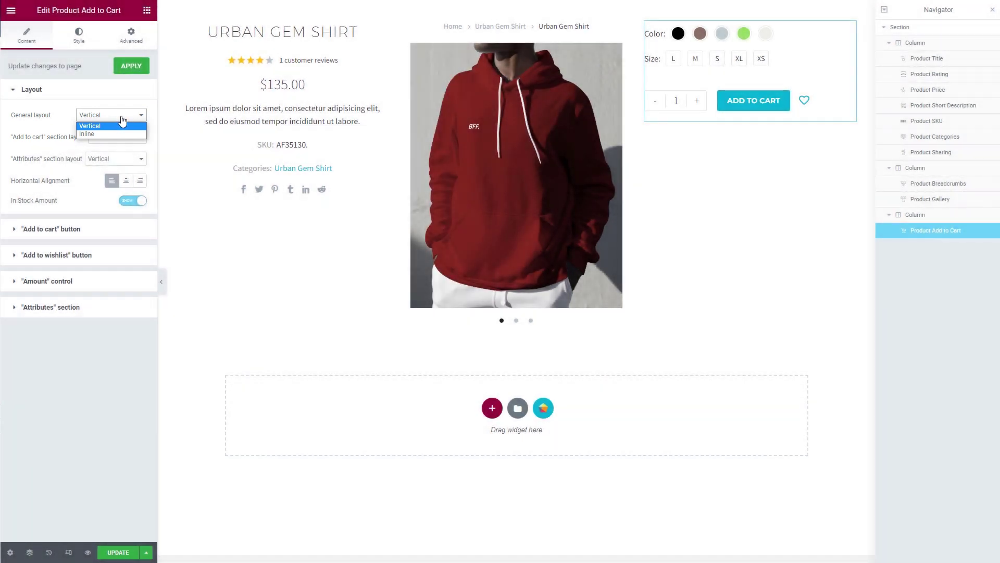
left_click(116, 126)
left_click(122, 138)
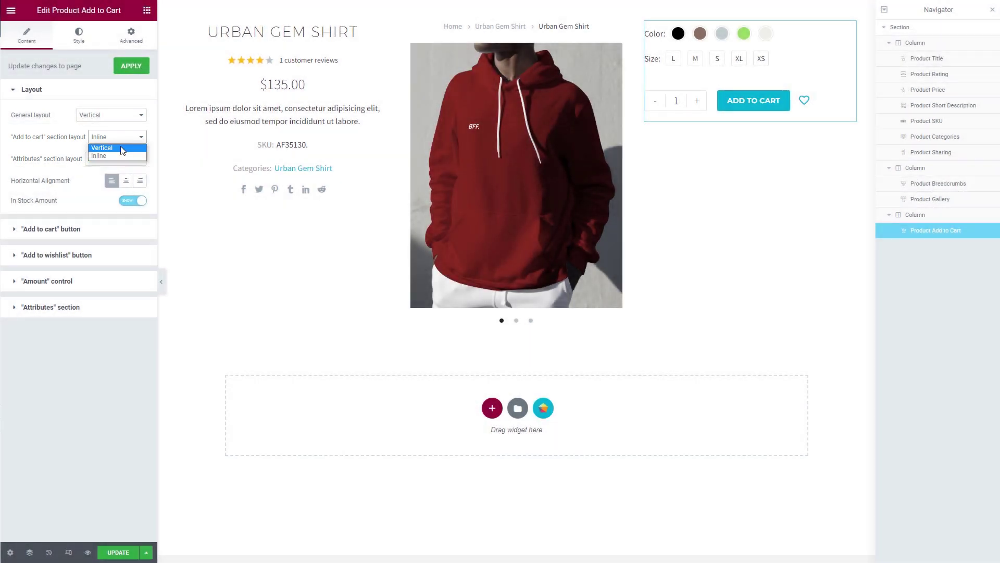
left_click(122, 148)
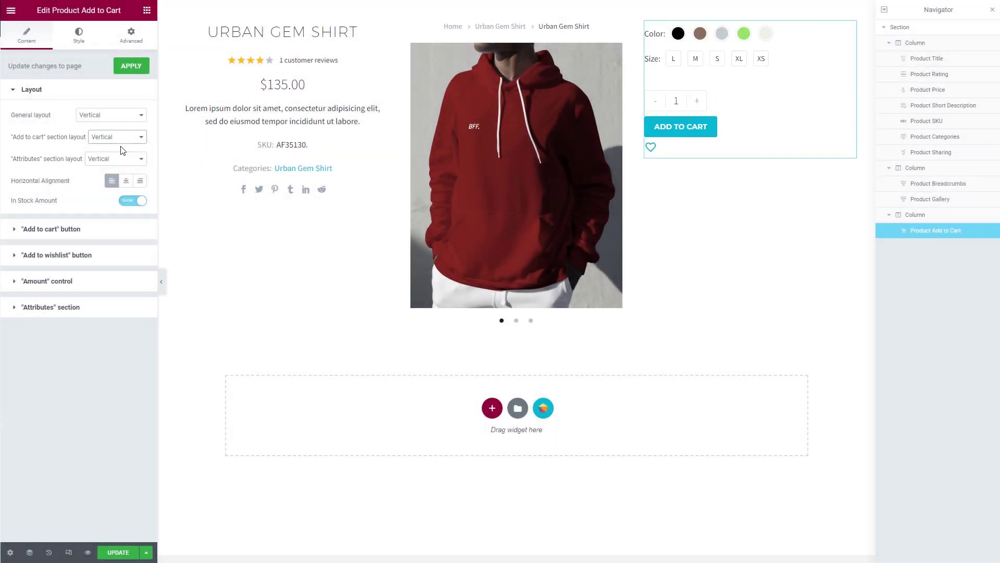
left_click(126, 181)
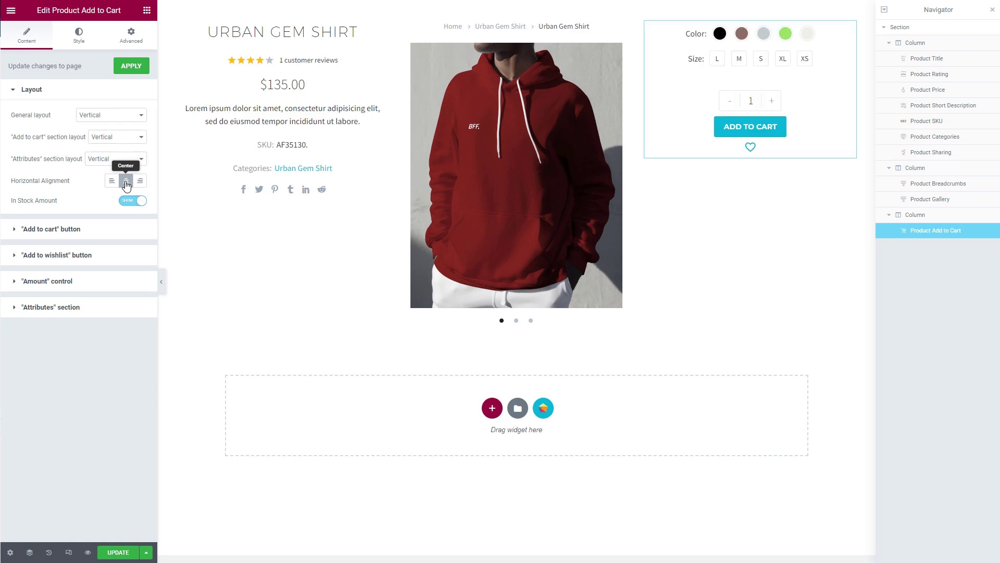
Give the "Add to cart" button a custom width of 245
left_click(101, 230)
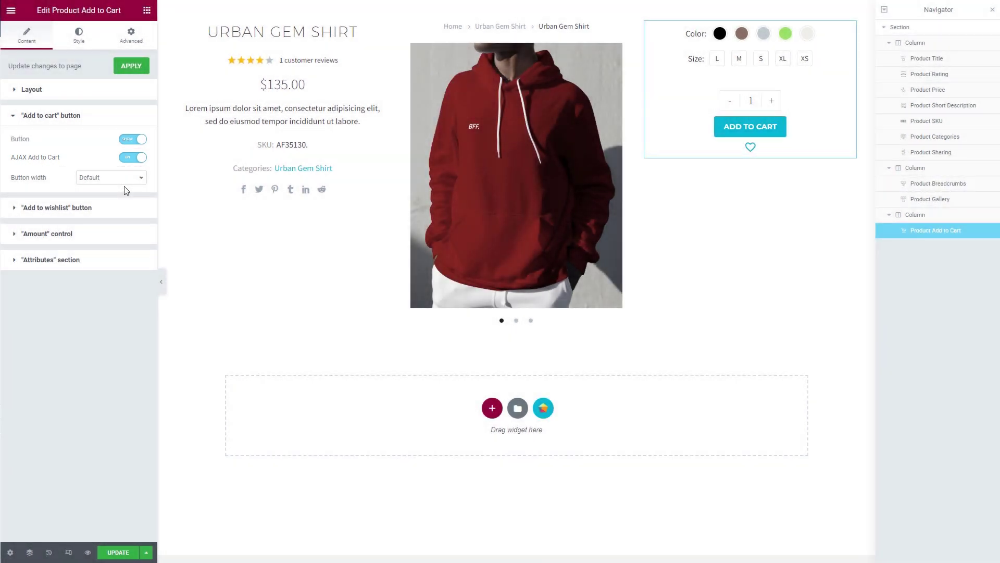
left_click(125, 182)
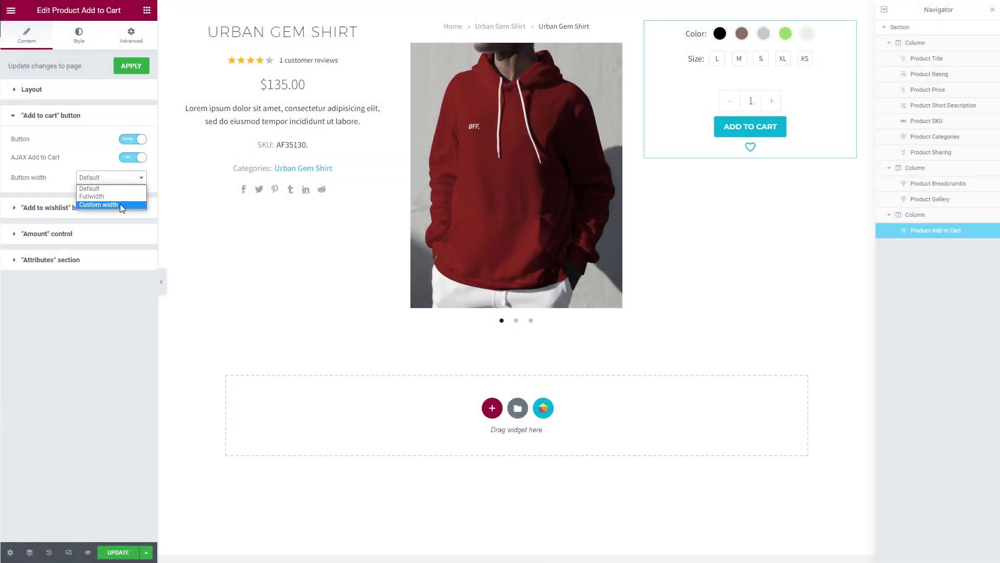
left_click(123, 204)
left_click(123, 210)
type("245")
Hide the "Add to wishlist" button and switch the "Amount" control to a custom width
left_click(119, 261)
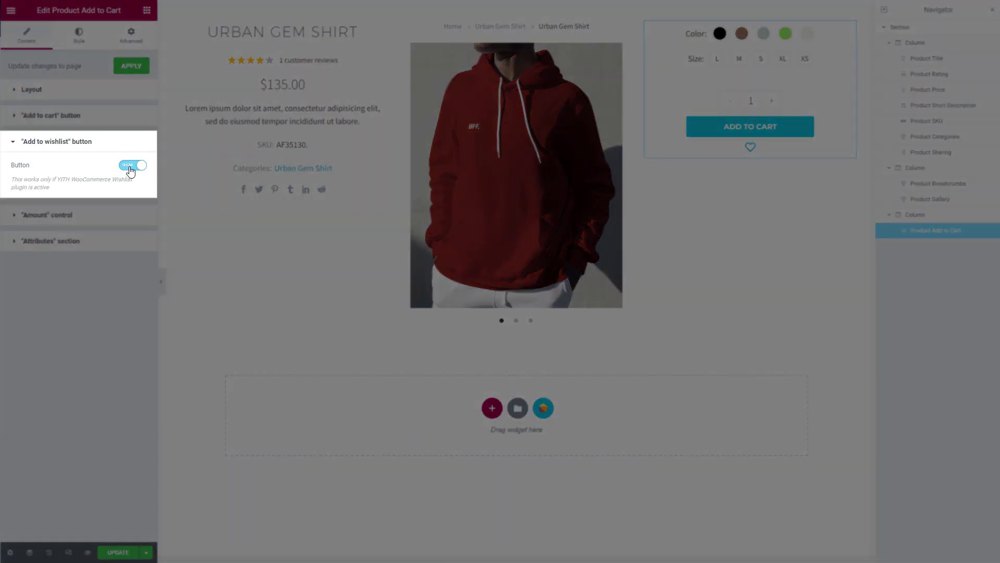
left_click(132, 166)
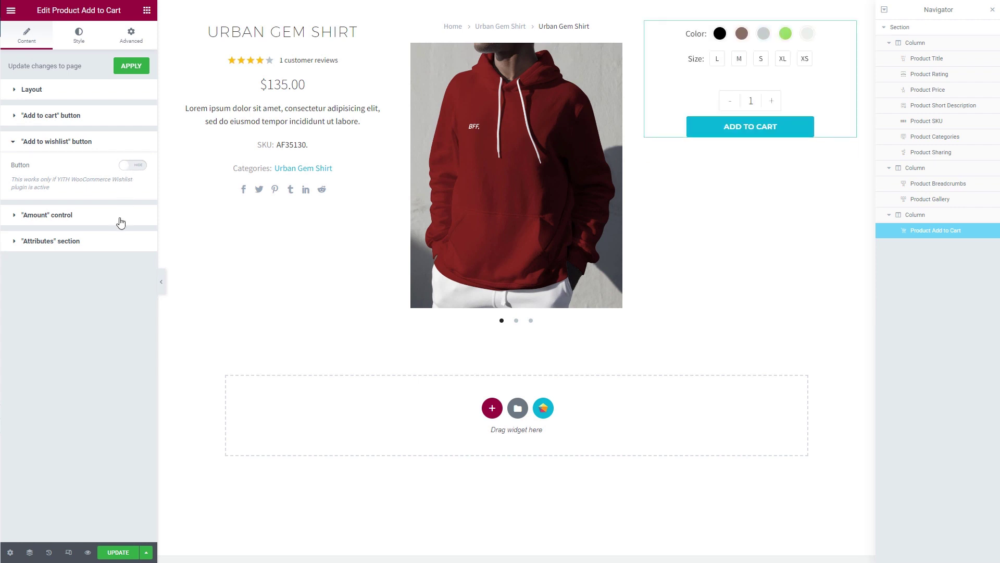
left_click(121, 222)
left_click(119, 212)
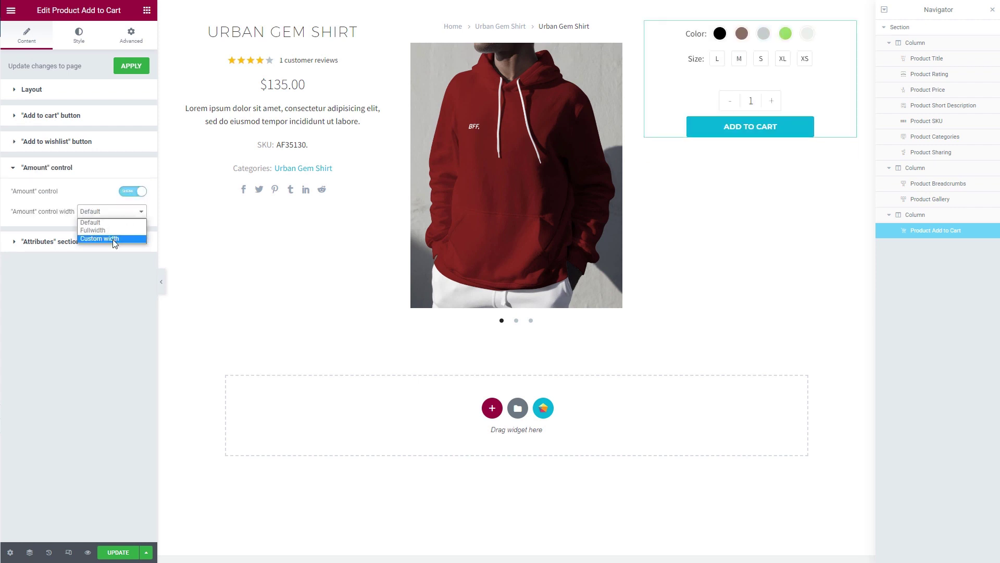
left_click(119, 239)
Set the attribute label position to Top in the "Attributes" section of the Add to Cart widget
left_click(114, 272)
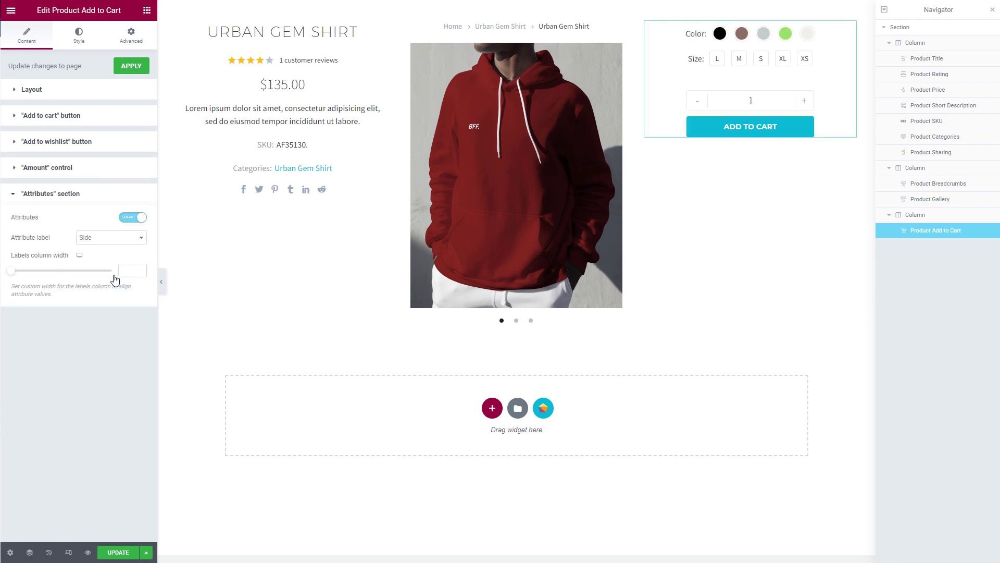
left_click(111, 237)
left_click(91, 246)
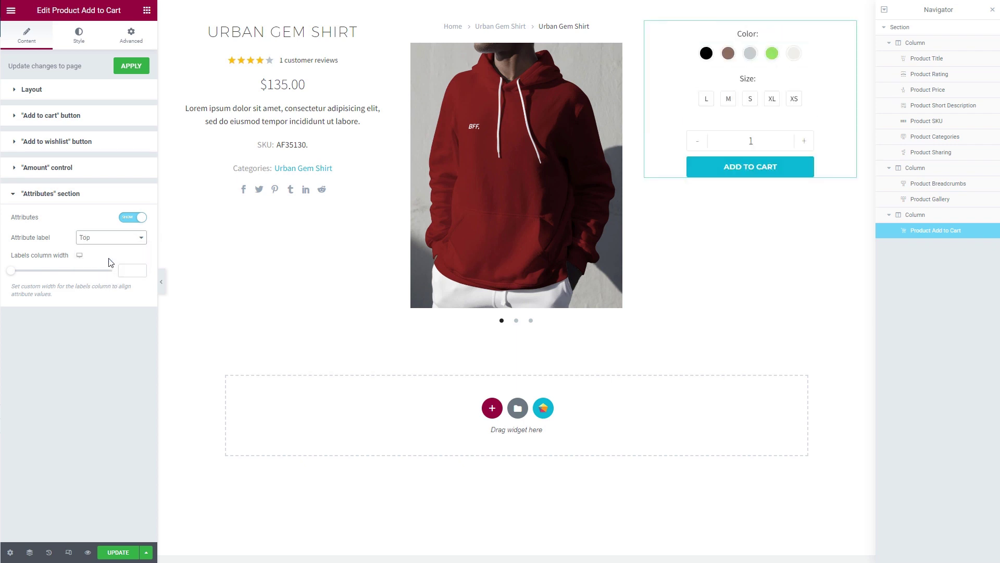
Set the vertical alignment of the third and first columns to Middle
left_click(913, 217)
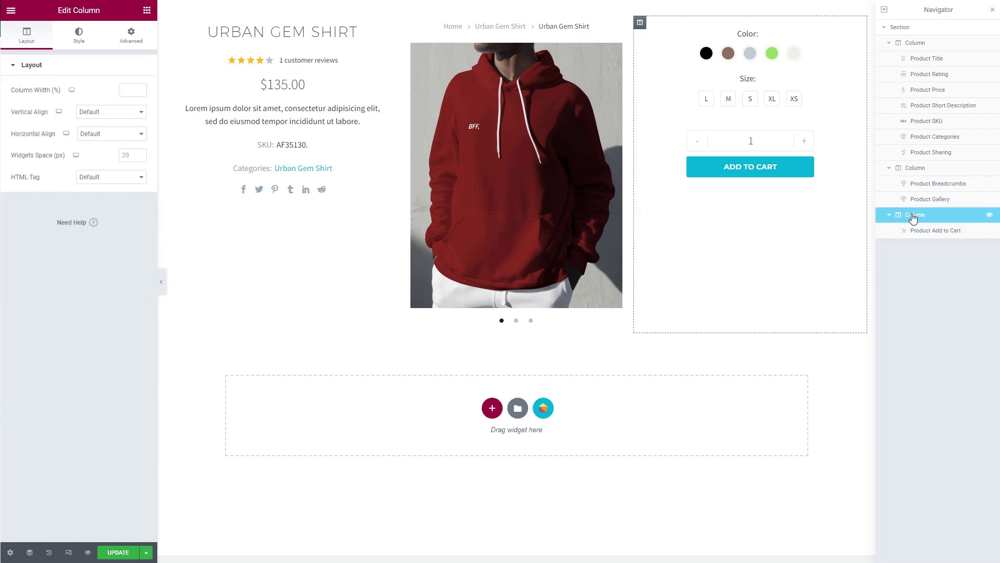
left_click(114, 113)
left_click(106, 138)
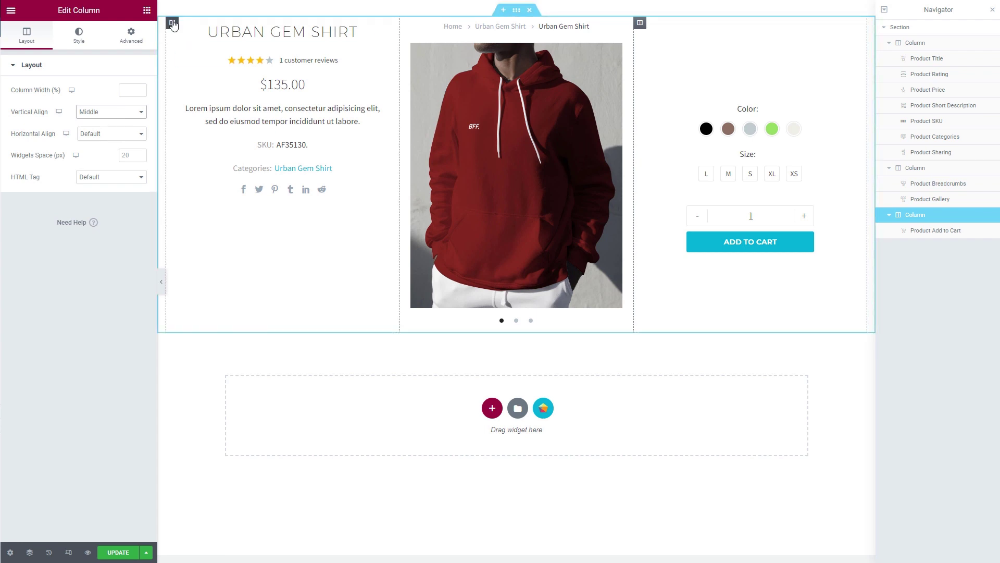
left_click(172, 22)
left_click(117, 112)
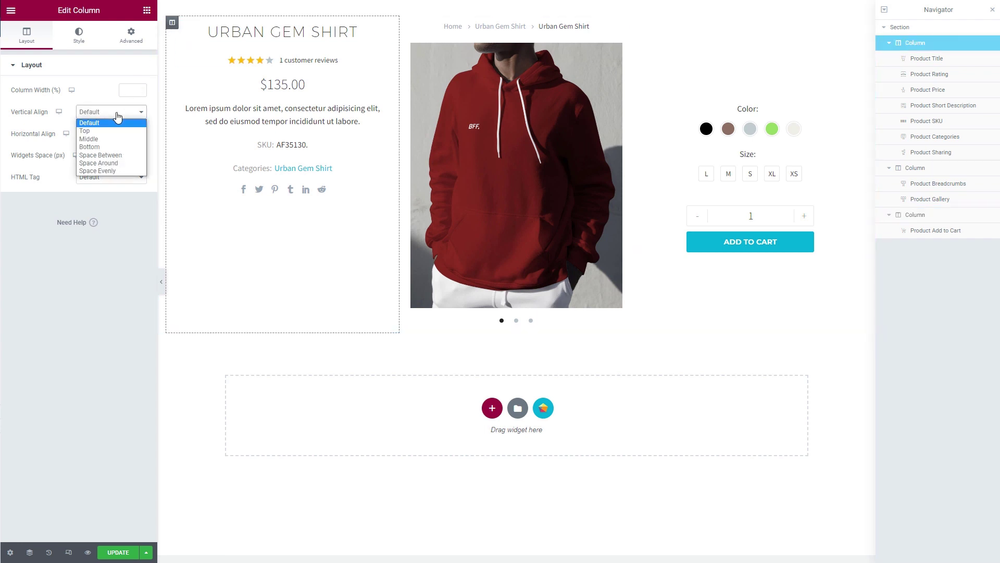
left_click(116, 139)
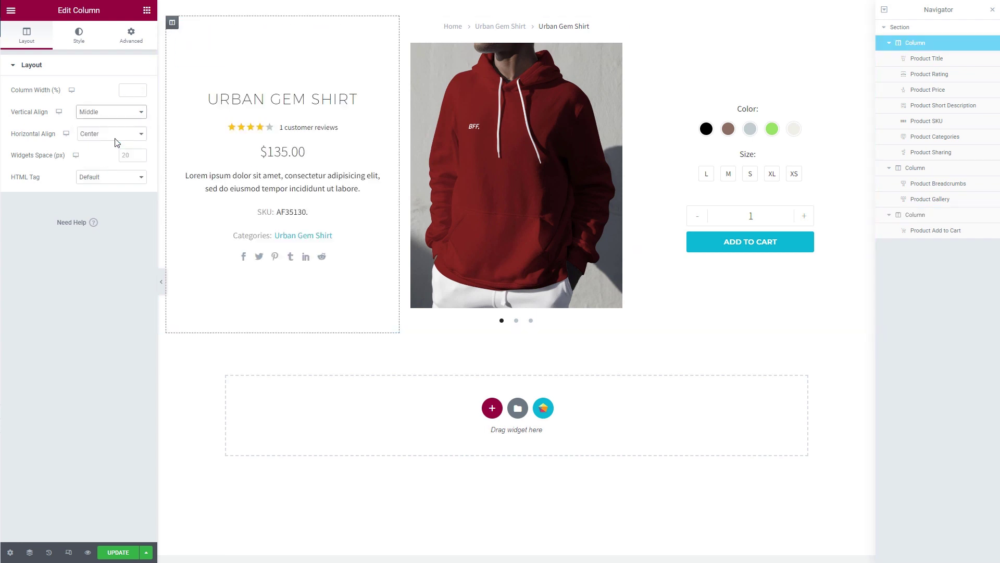
Add a single-column section below the product columns and place a Product Tabs widget in it
left_click(492, 409)
left_click(378, 436)
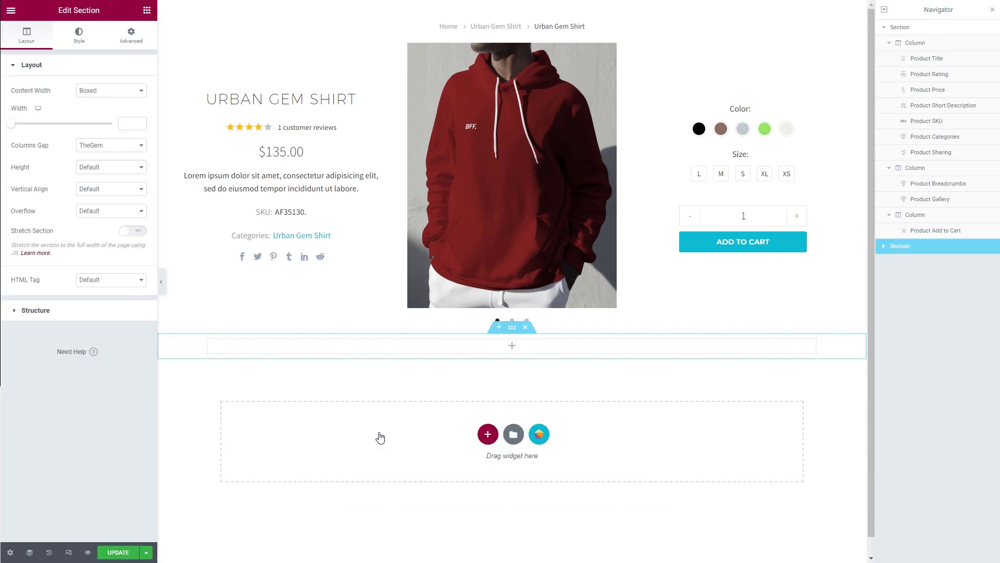
left_click(512, 345)
scroll(82, 483, "down", 3)
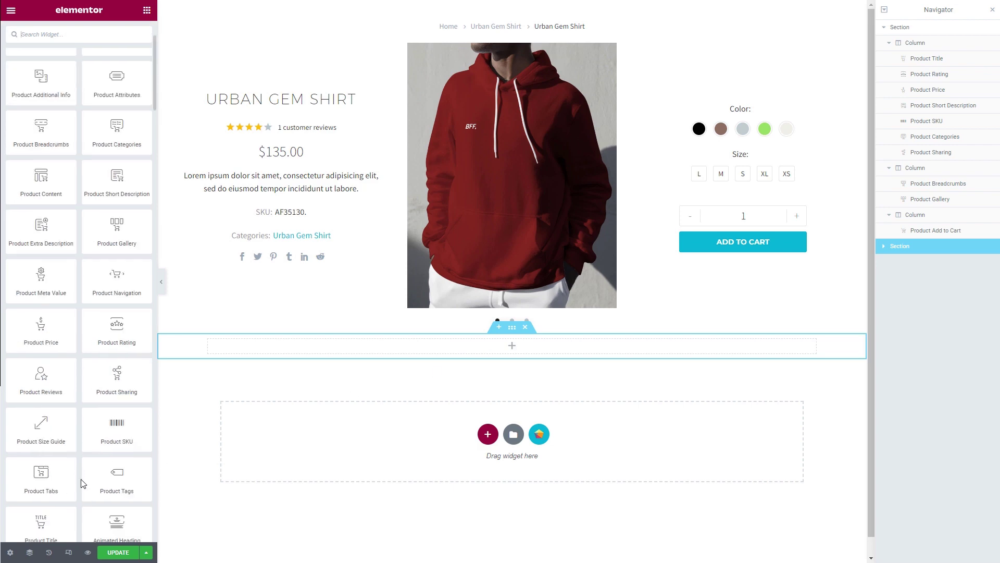
left_click_drag(68, 479, 525, 346)
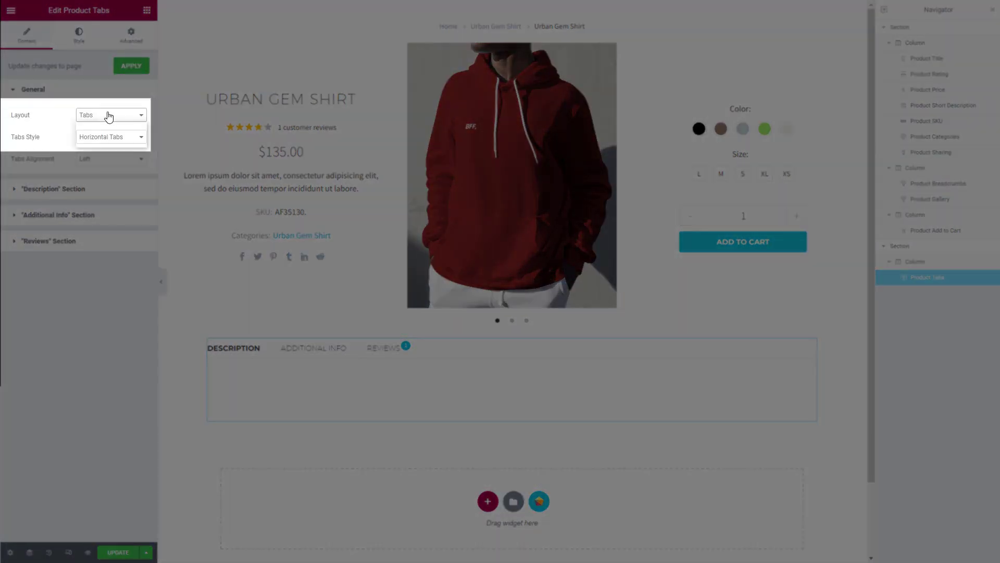
Keep the product tabs in the Tabs layout with Horizontal Tabs style and set their alignment to Stretch
left_click(108, 115)
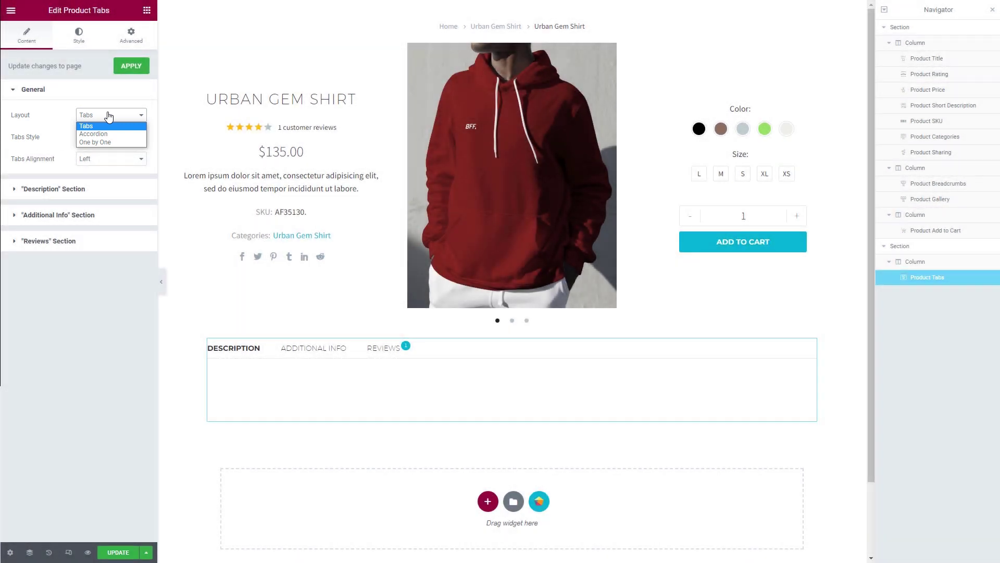
left_click(109, 116)
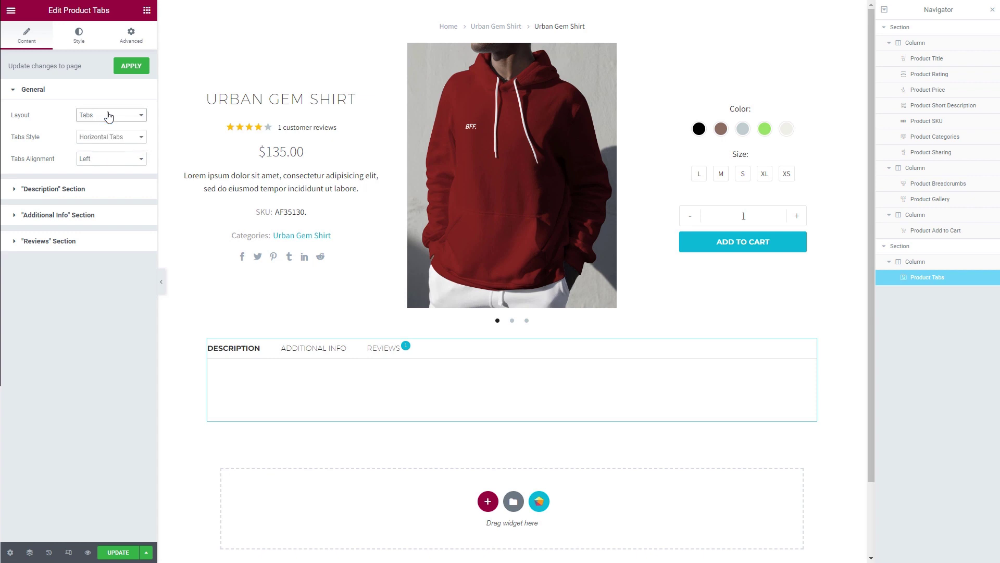
left_click(110, 138)
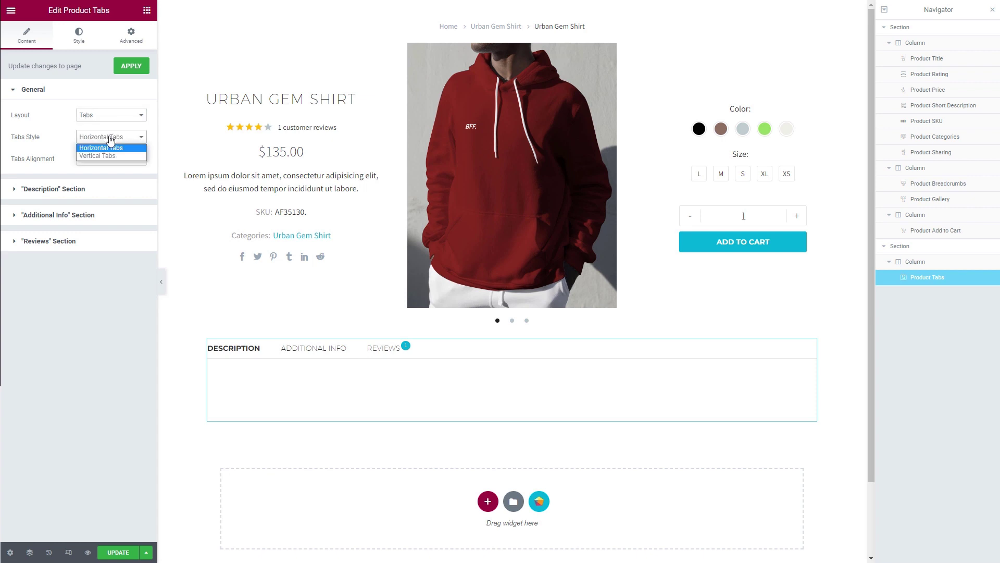
left_click(110, 147)
left_click(109, 159)
left_click(111, 192)
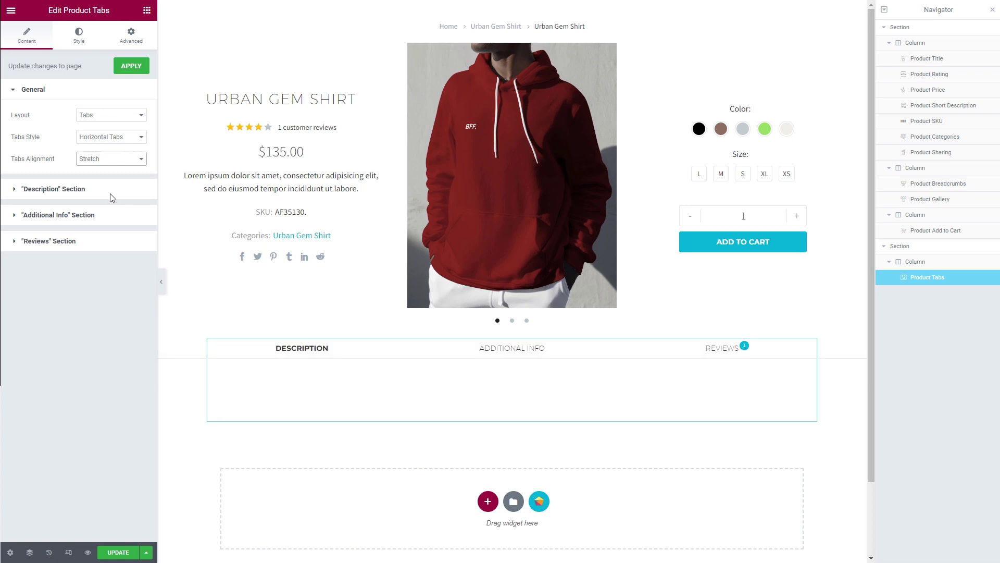
Set the description tab source to Product Content (Page Builder)
left_click(78, 189)
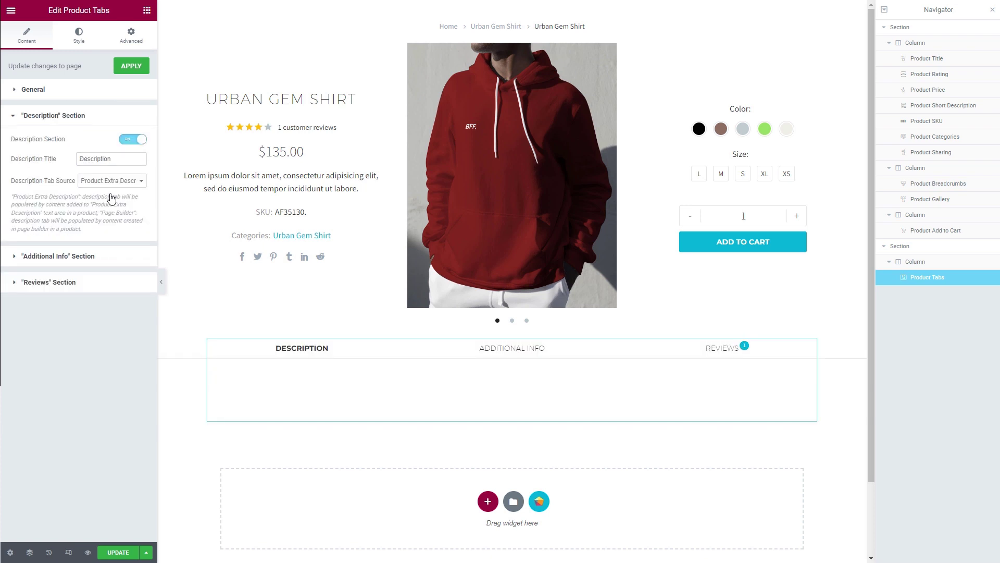
left_click(134, 182)
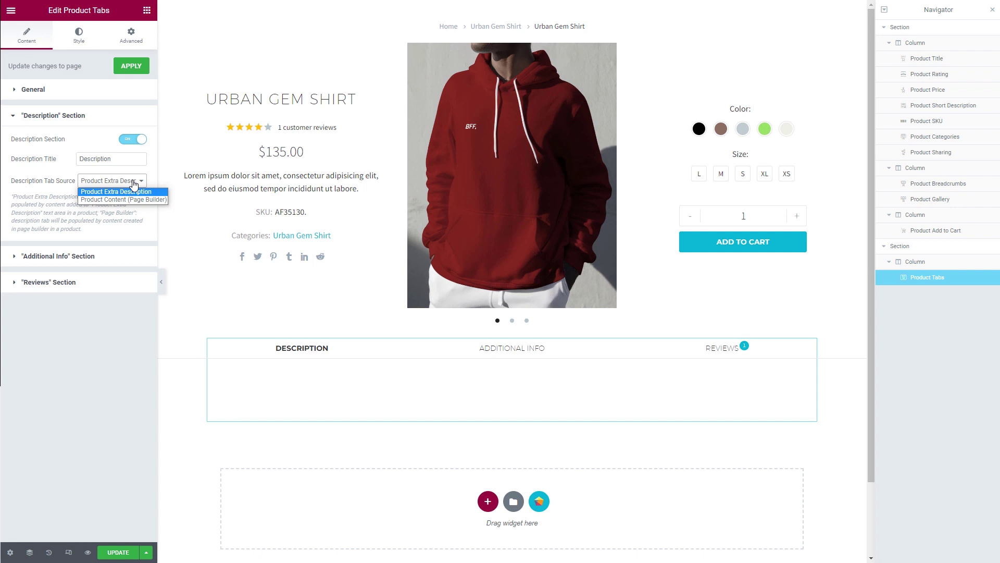
left_click(132, 200)
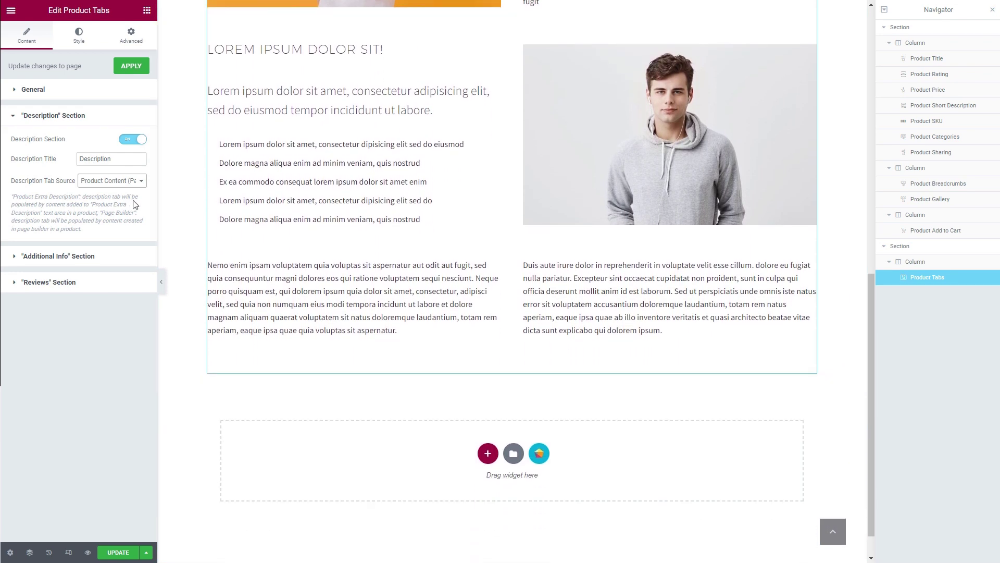
Add a single-column section below the product tabs and place a Heading widget in it
left_click(488, 416)
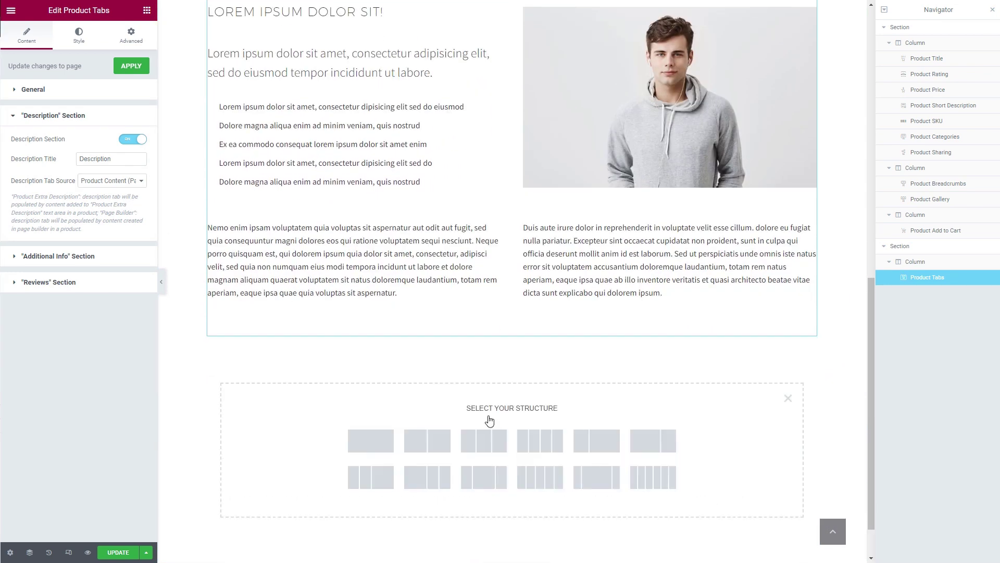
left_click(375, 442)
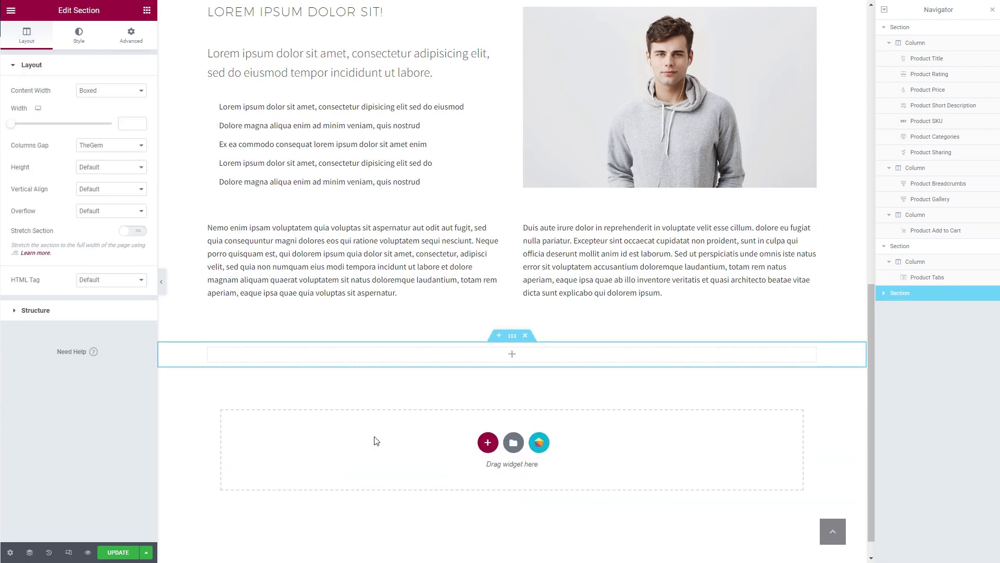
left_click(512, 354)
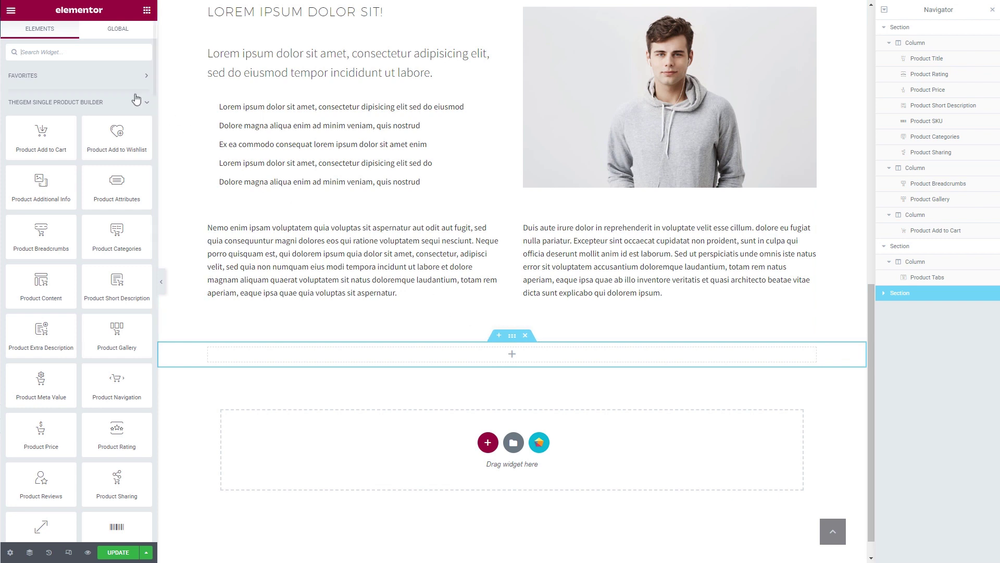
type("head")
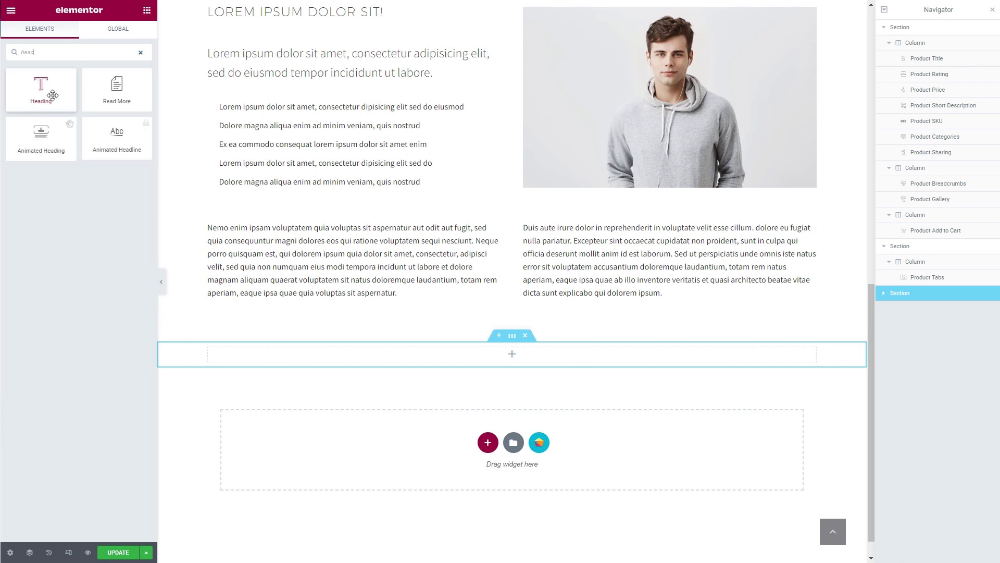
left_click_drag(49, 96, 480, 357)
Set the new heading's title to "You May Also Like...." and adjust its text style options
left_click(78, 114)
key("ctrl+a")
type("You May Also Like....")
left_click(111, 216)
left_click(94, 245)
left_click(111, 259)
left_click(85, 271)
Place a Products Carousel widget directly below the "You May Also Like...." heading
left_click(147, 10)
left_click(87, 51)
type("caro")
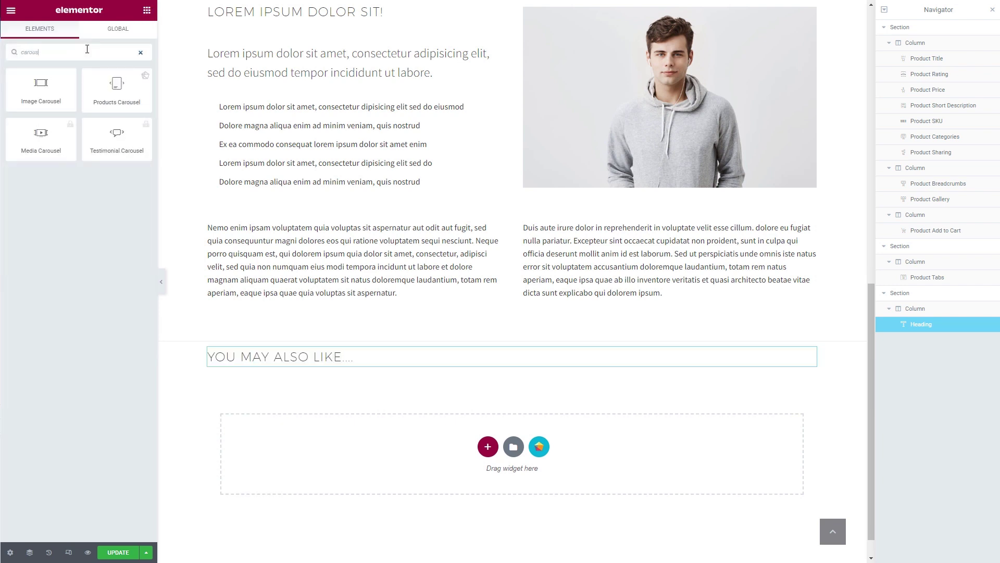
type("us")
left_click_drag(117, 89, 353, 367)
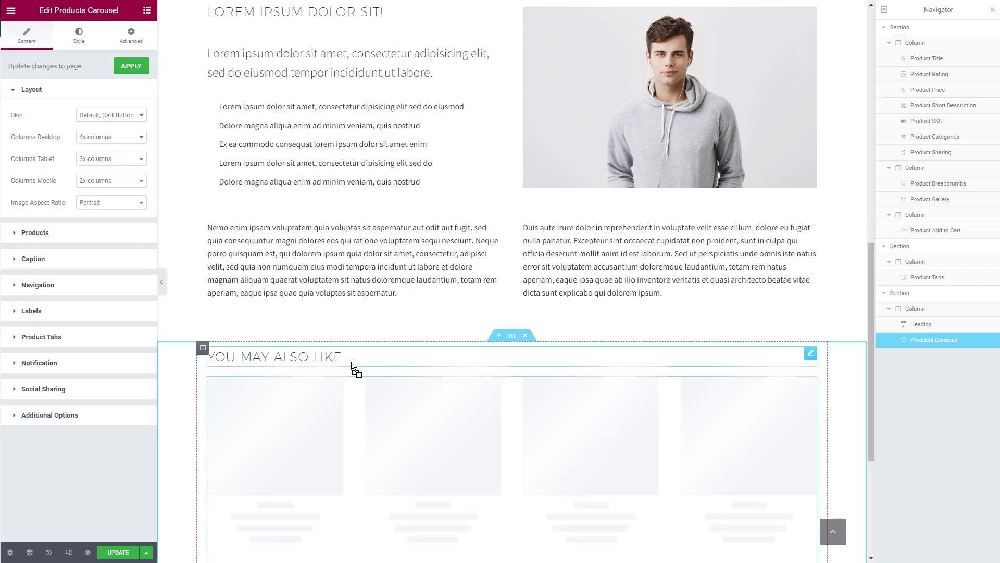
scroll(352, 366, "down", 6)
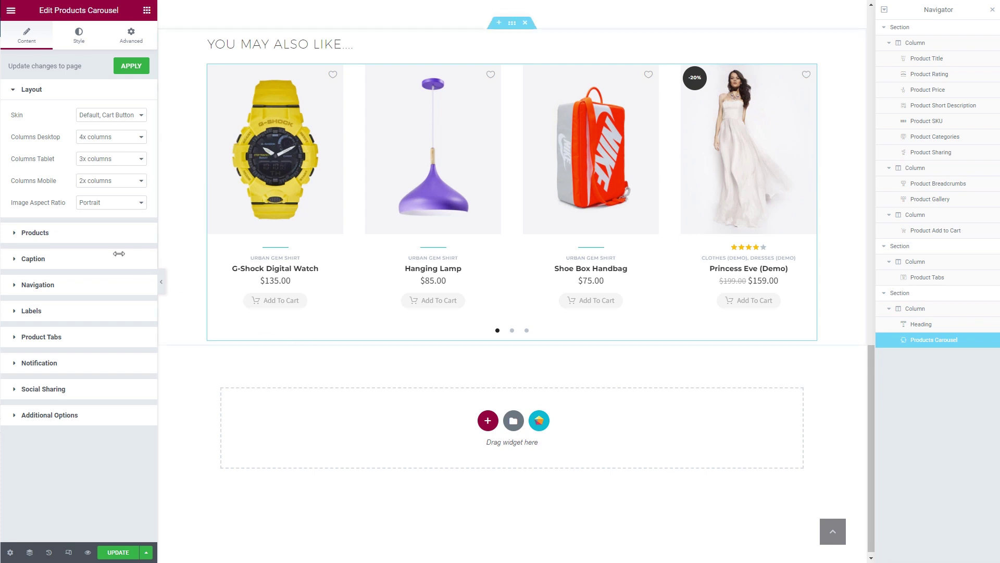
Examine which products the carousel can display in its Products settings, keeping Related Products selected
left_click(81, 238)
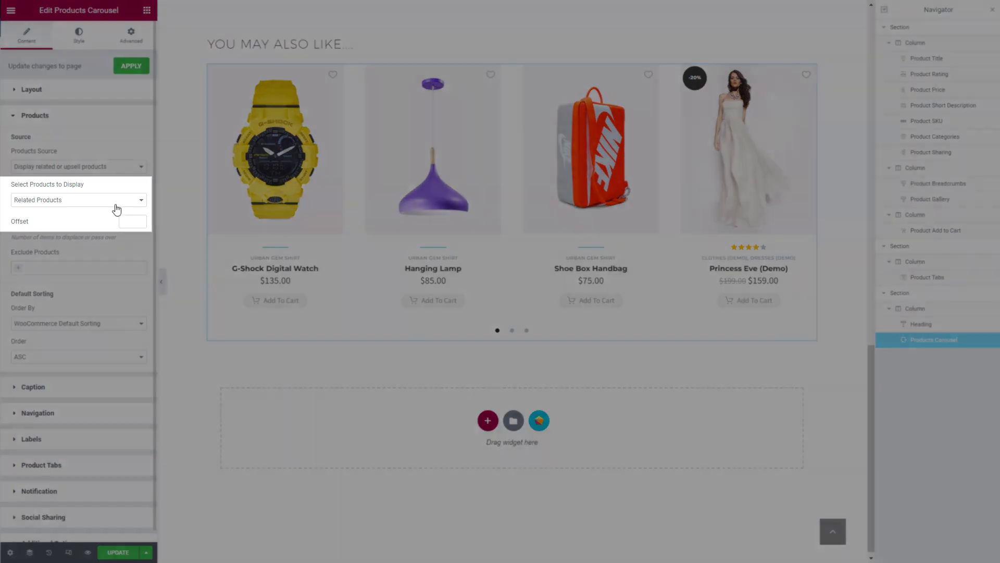
left_click(117, 202)
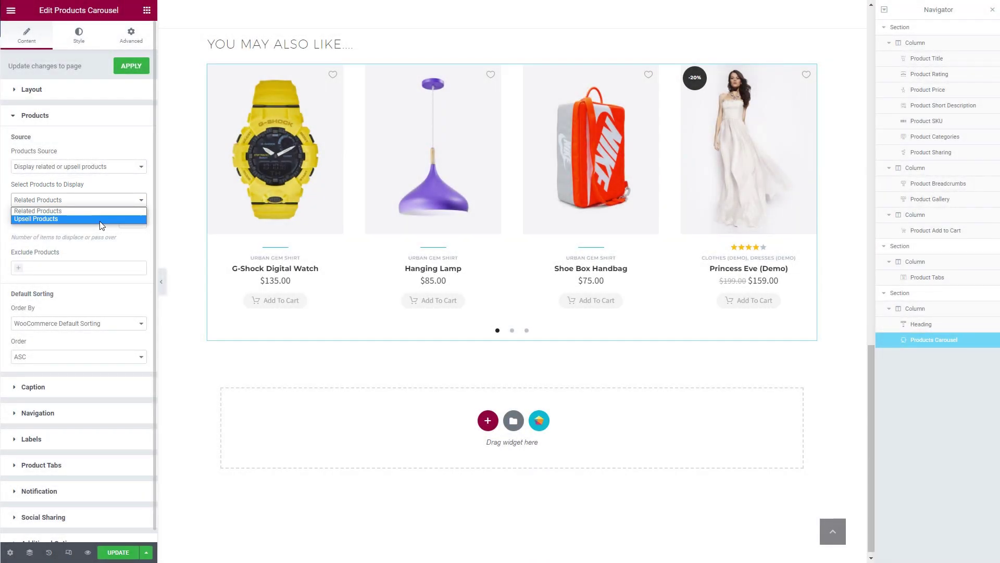
key("Escape")
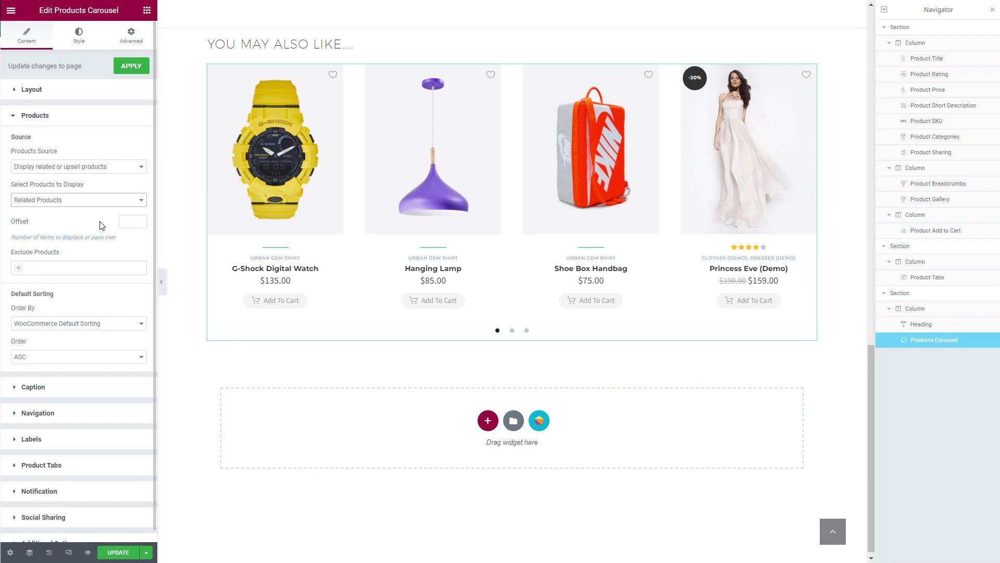
Try displaying the carousel products by categories / attributes, check the available sources, and restore the related or upsell products source
left_click(113, 170)
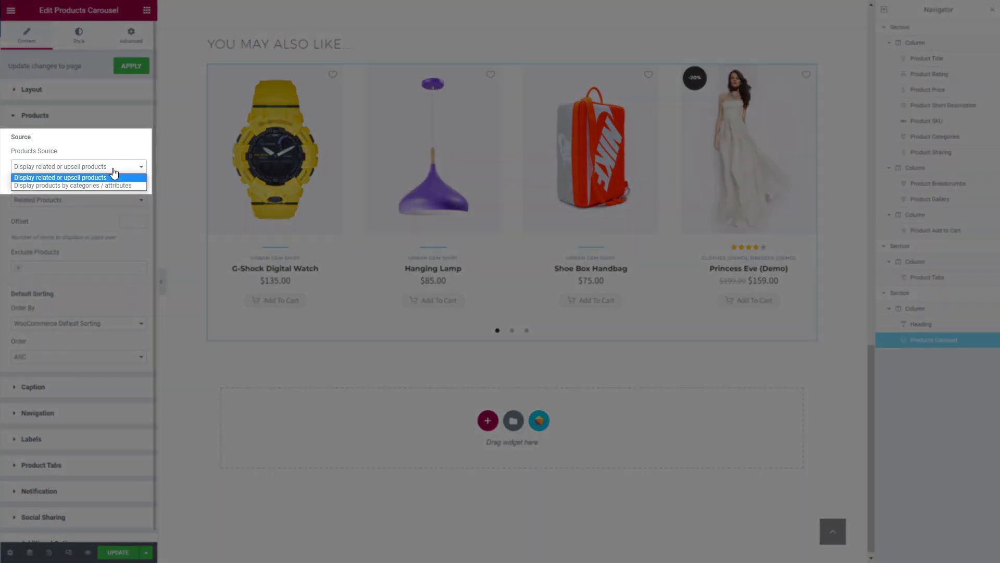
left_click(108, 186)
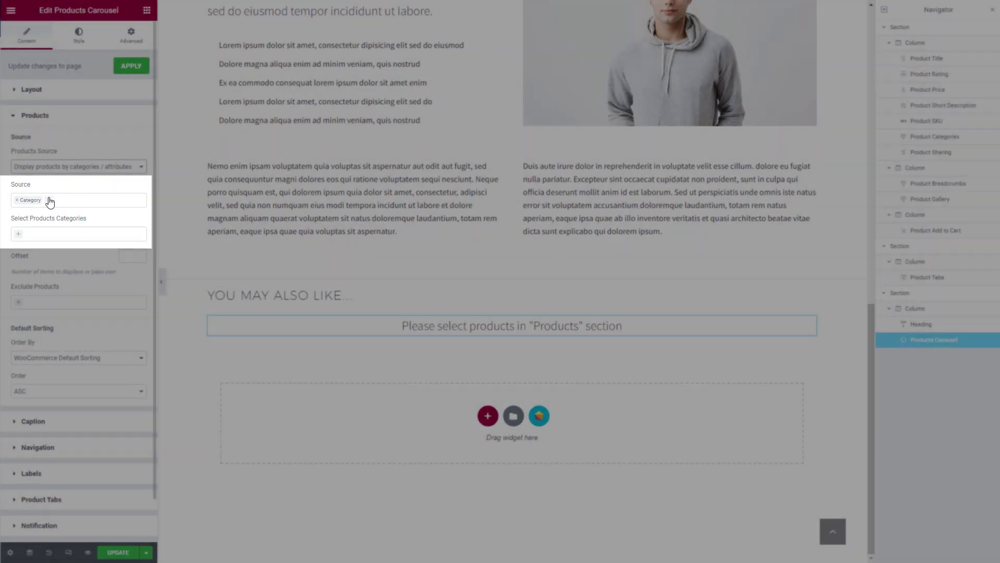
left_click(50, 201)
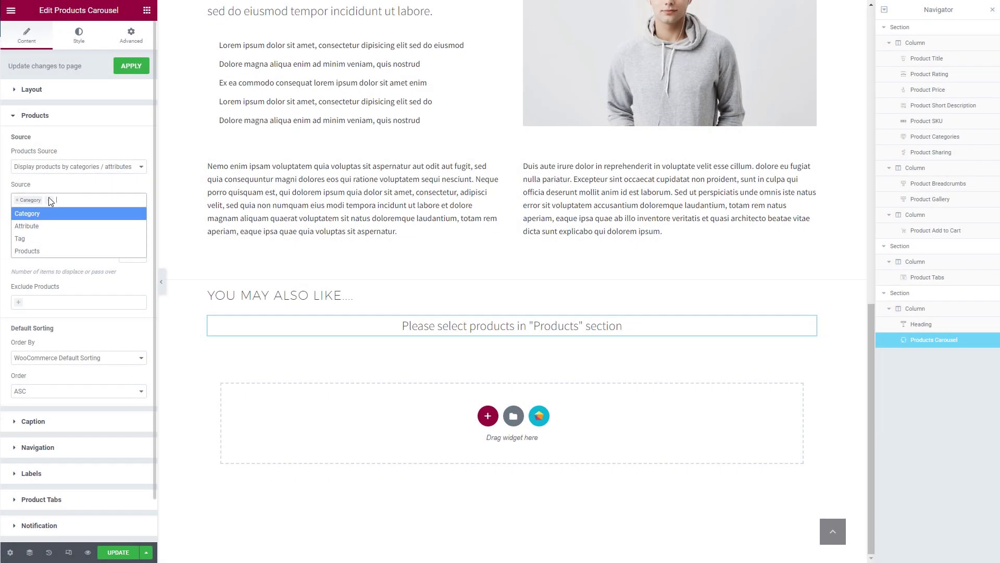
left_click(67, 166)
left_click(67, 182)
Turn off Add to Cart, Reviews and Add to Wishlist in the carousel's captions, and disable its dots navigation
left_click(33, 387)
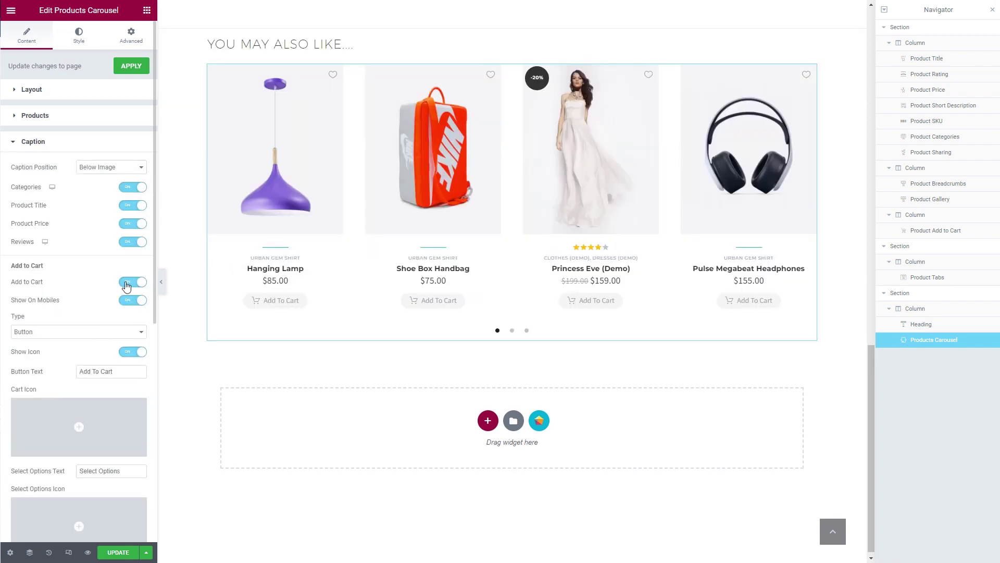
left_click(133, 282)
left_click(134, 241)
left_click(134, 326)
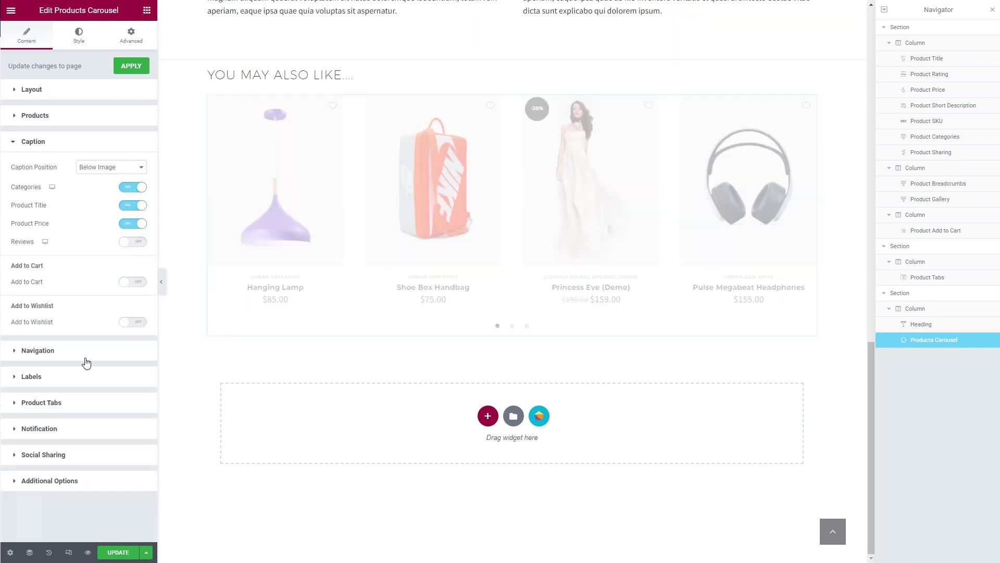
left_click(85, 357)
left_click(135, 228)
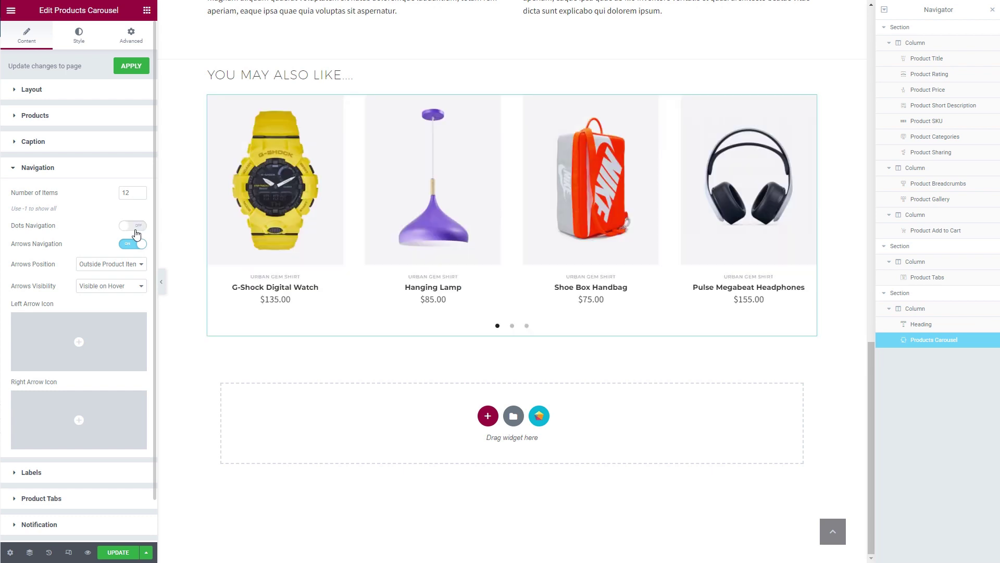
Save the template and preview the full product page on desktop, down to the products carousel
left_click(107, 552)
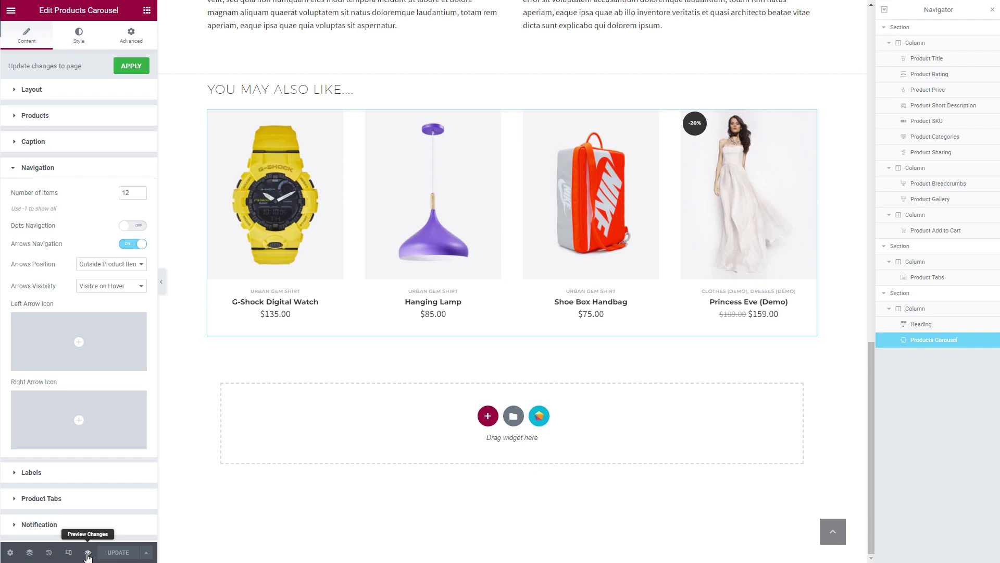
left_click(87, 552)
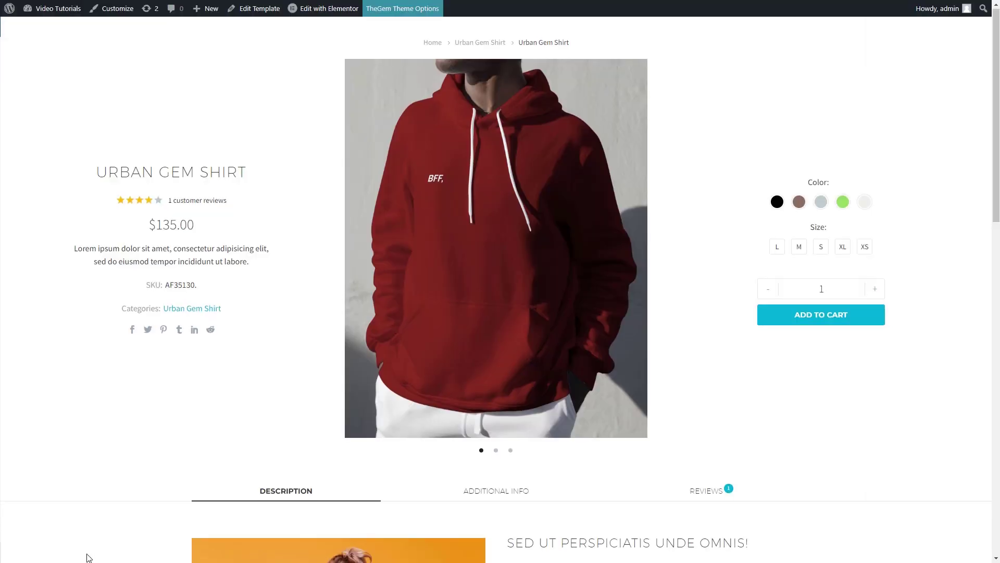
scroll(87, 558, "down", 15)
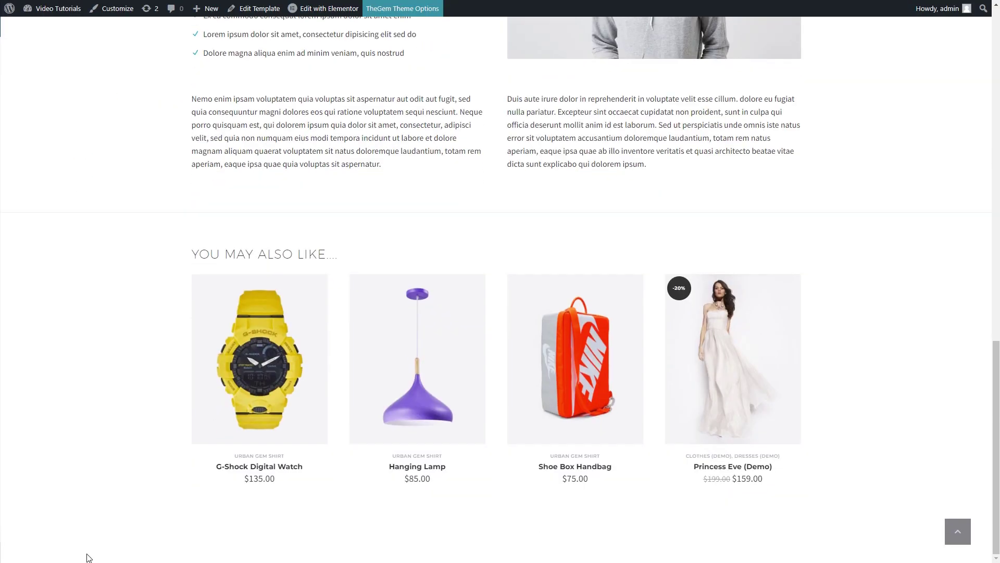
scroll(88, 558, "up", 15)
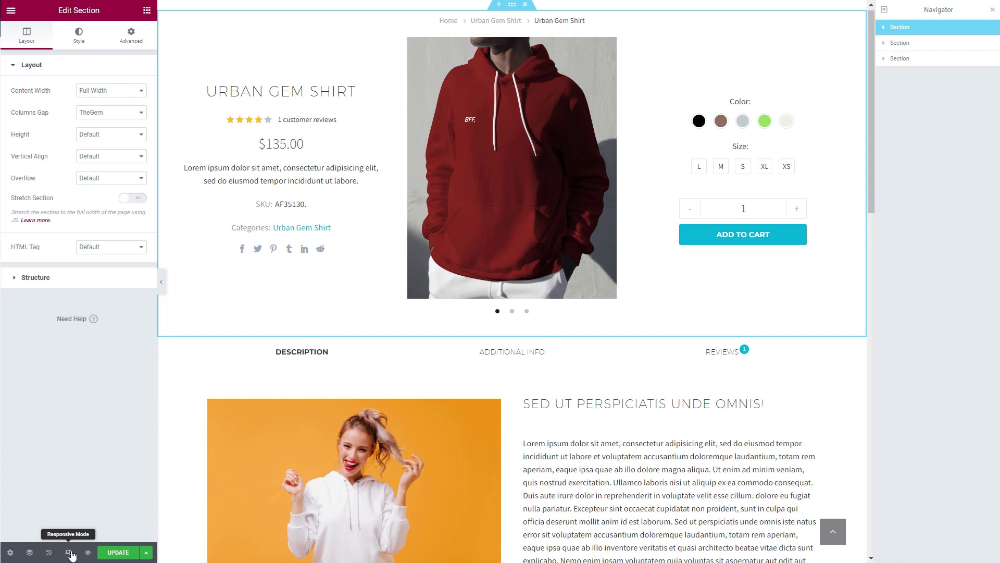
Switch the editor to the mobile responsive view and review the page layout from product title to carousel
left_click(71, 554)
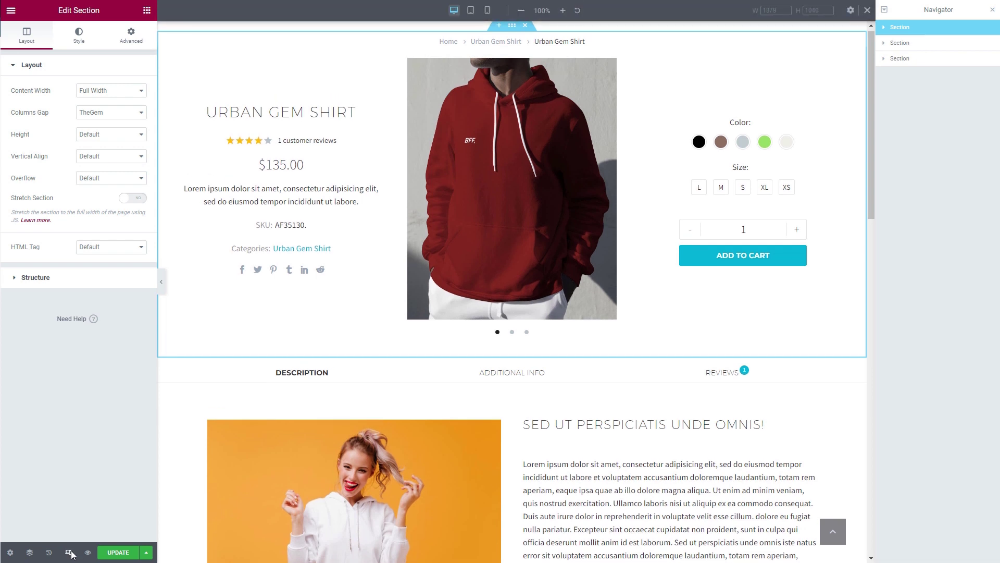
left_click(485, 11)
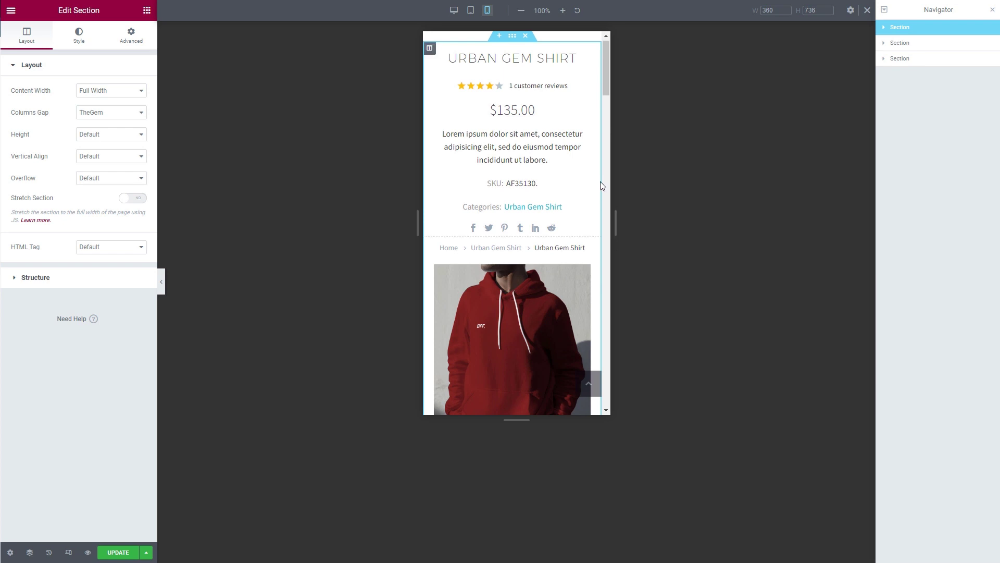
scroll(602, 186, "down", 8)
scroll(602, 186, "down", 10)
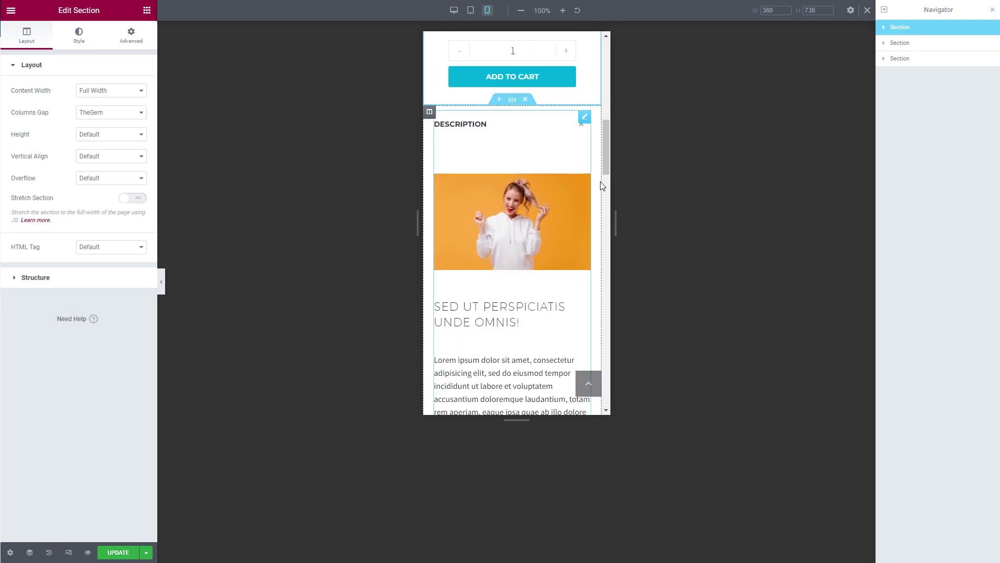
scroll(601, 182, "down", 10)
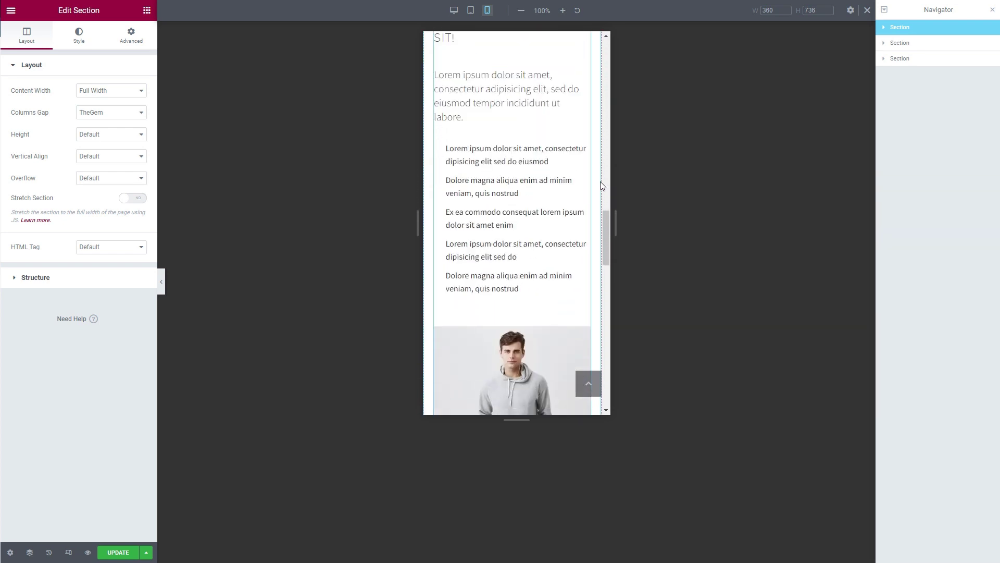
scroll(602, 186, "down", 5)
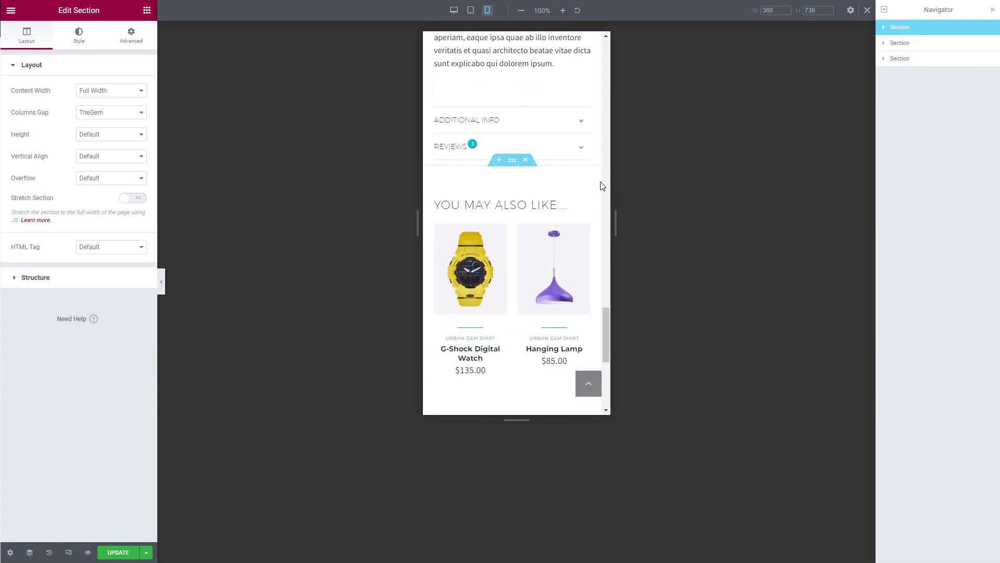
Unlink the mobile padding values of the section containing the product tabs and set its bottom padding to 40 px
left_click(554, 63)
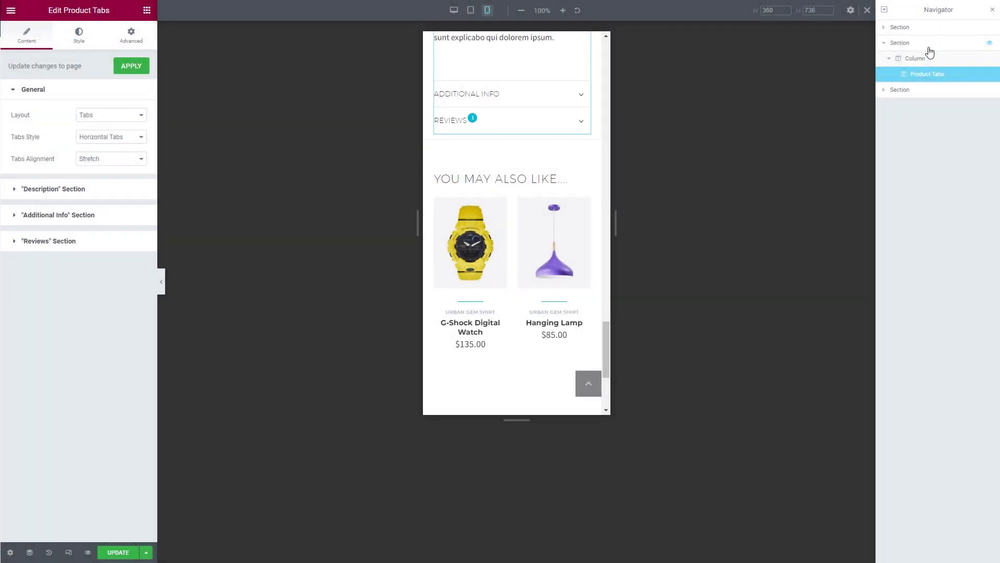
left_click(930, 51)
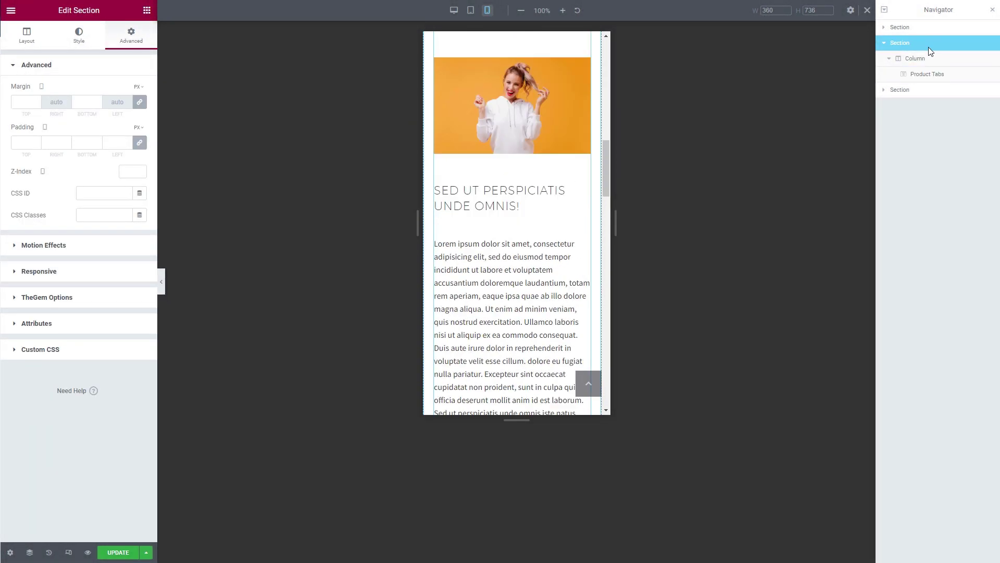
scroll(553, 280, "down", 10)
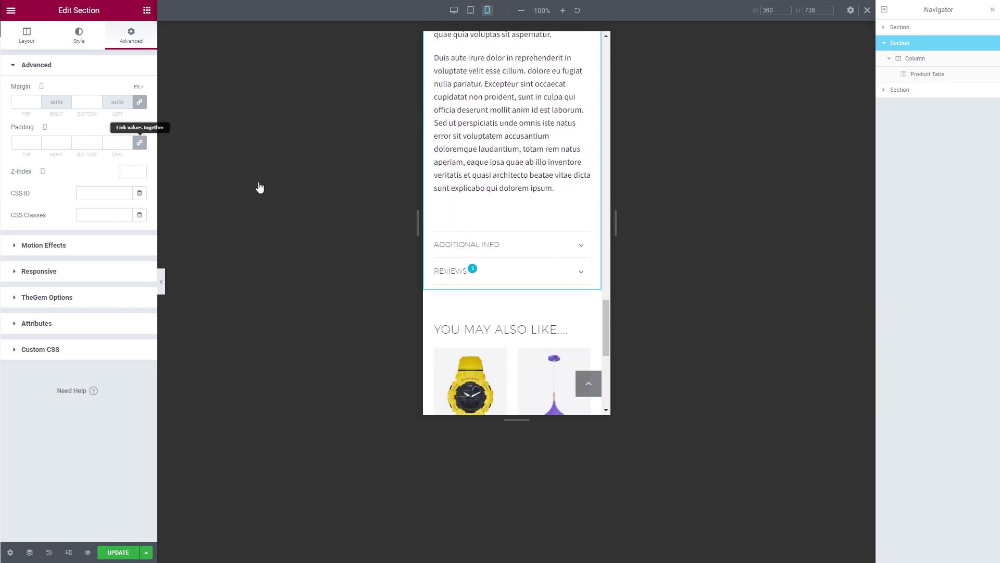
left_click(139, 142)
left_click(78, 146)
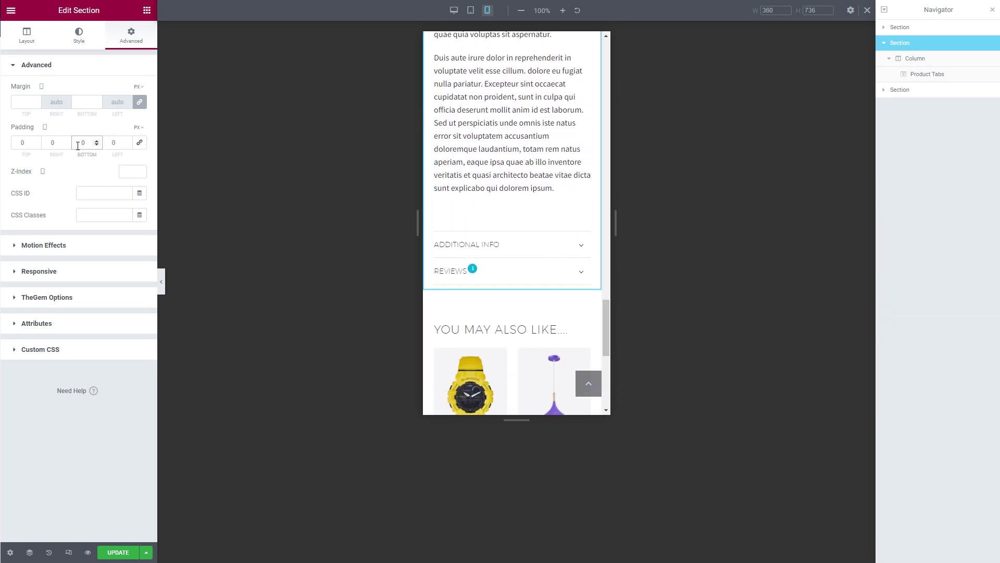
type("4")
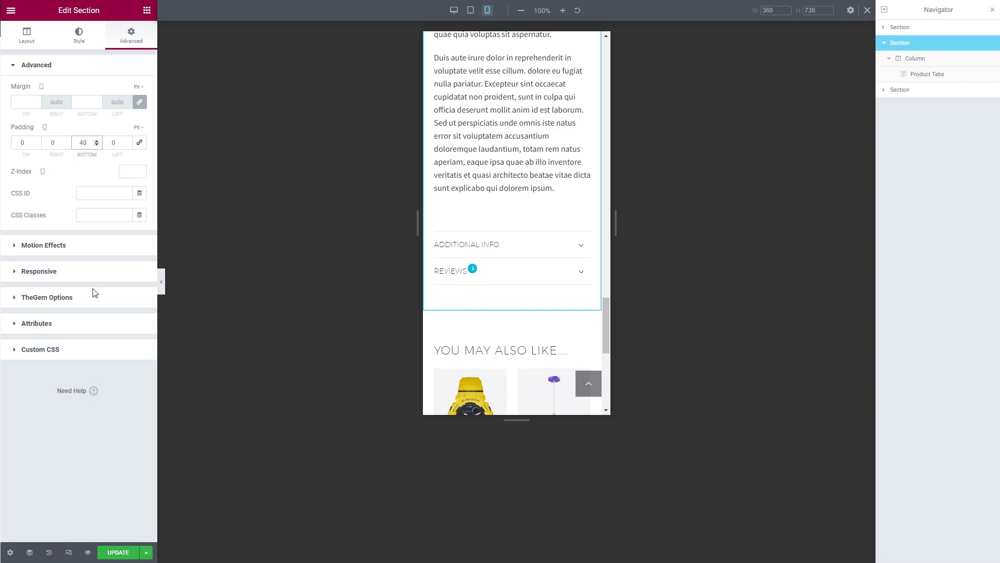
Save the template and check the product page preview at iPhone 12 Pro dimensions, down to the carousel
left_click(121, 552)
left_click(88, 552)
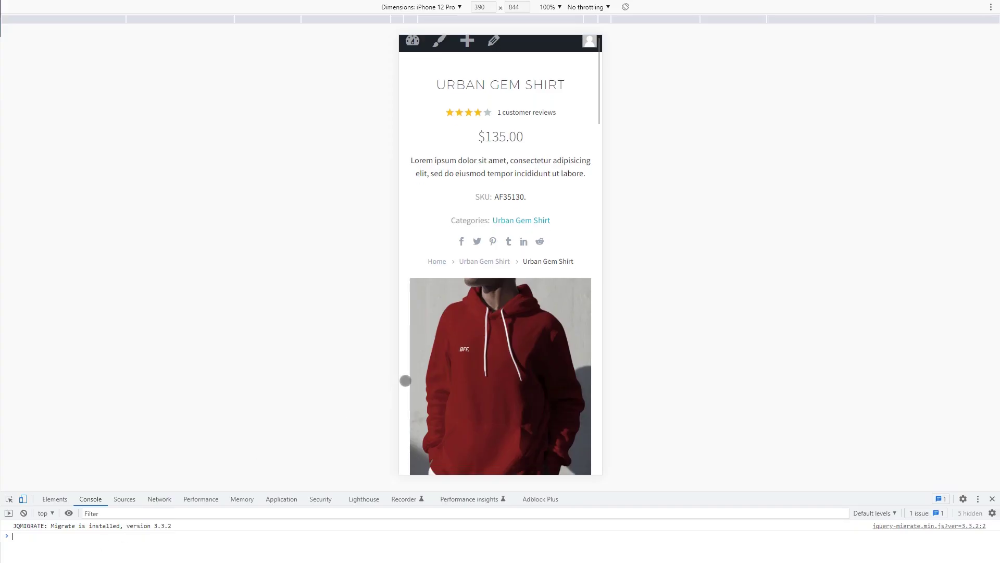
scroll(405, 380, "down", 10)
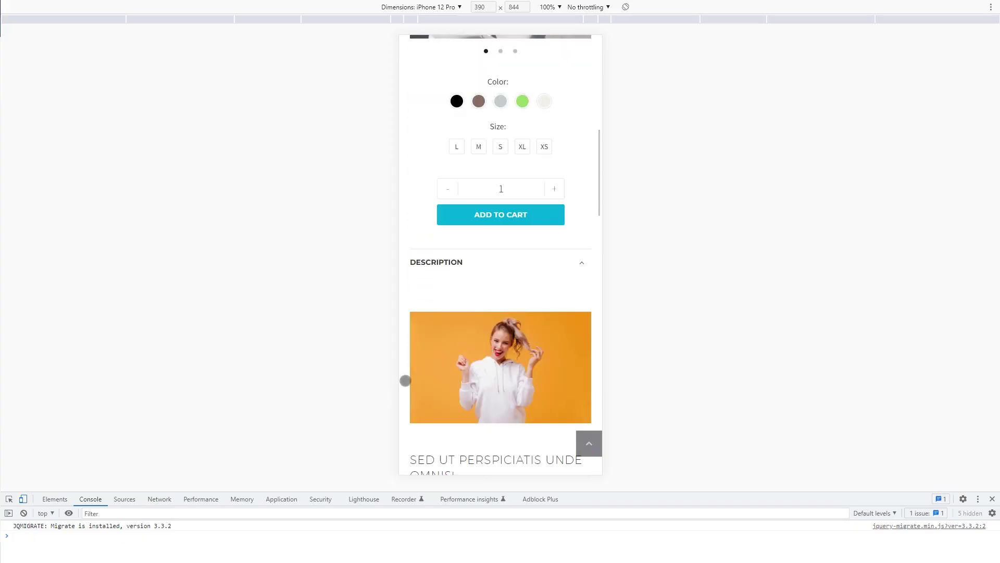
scroll(405, 381, "down", 12)
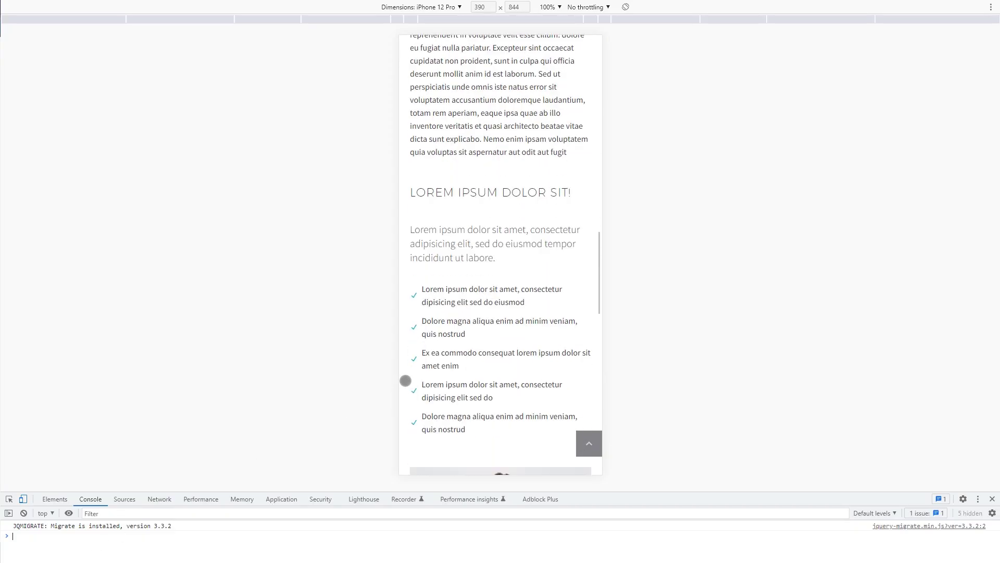
scroll(406, 380, "down", 15)
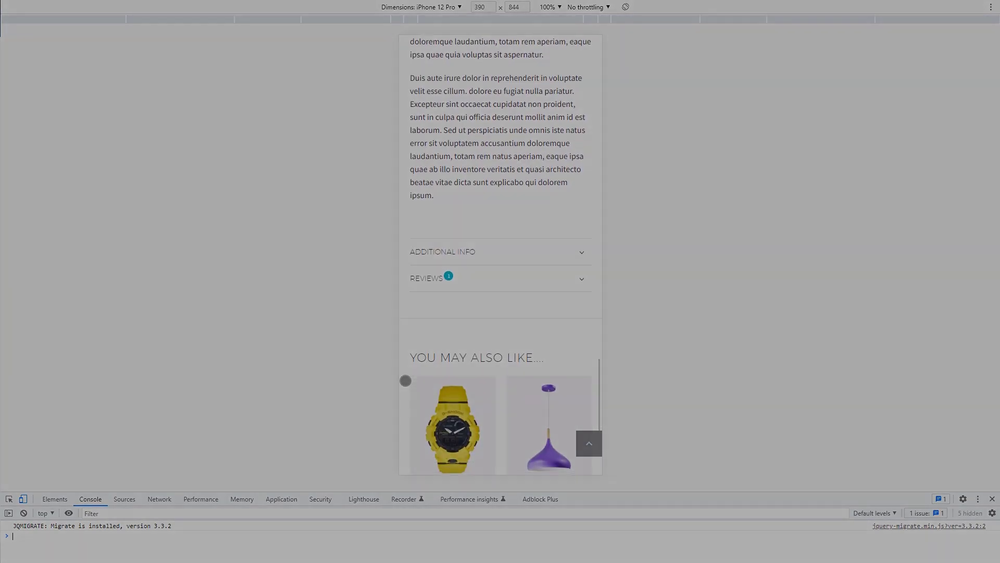
scroll(405, 380, "down", 2)
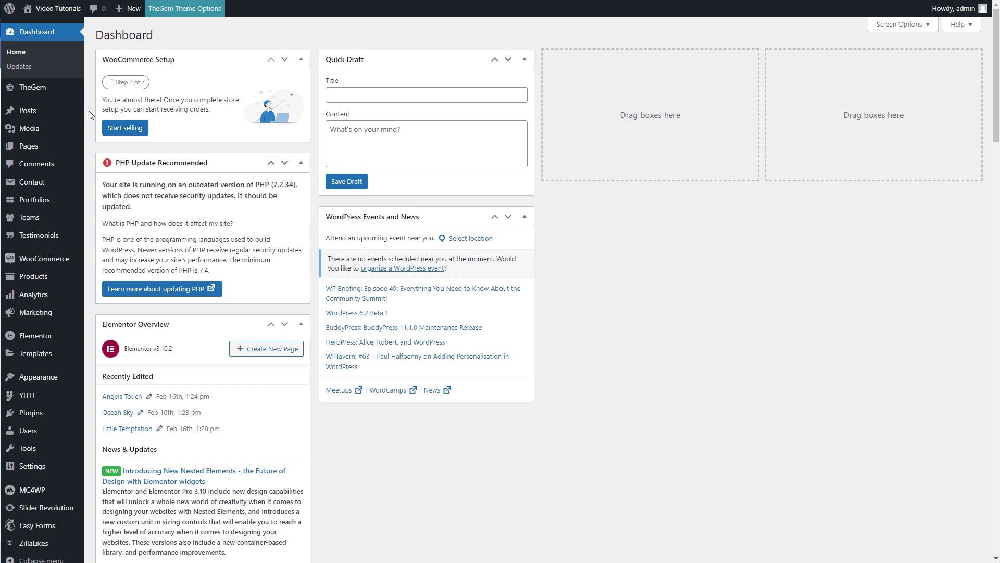
In TheGem Theme Options, set the layout source of WooCommerce products to Templates Builder
mouse_move(36, 87)
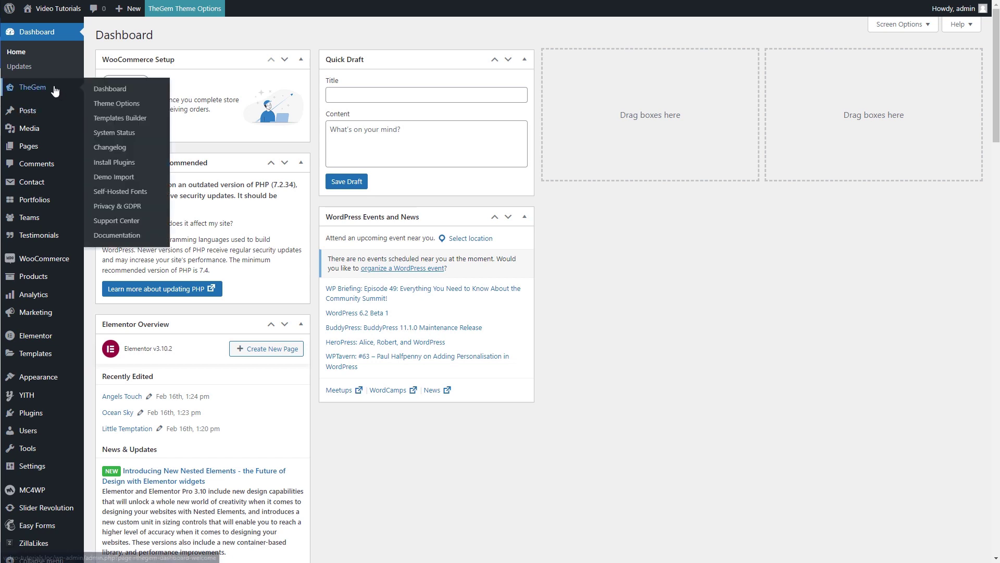
left_click(128, 104)
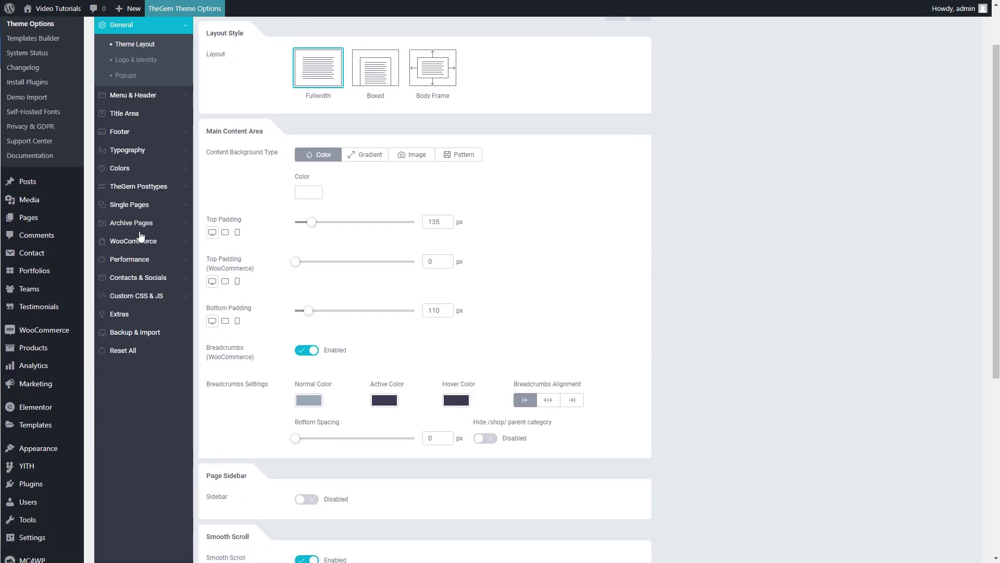
left_click(137, 242)
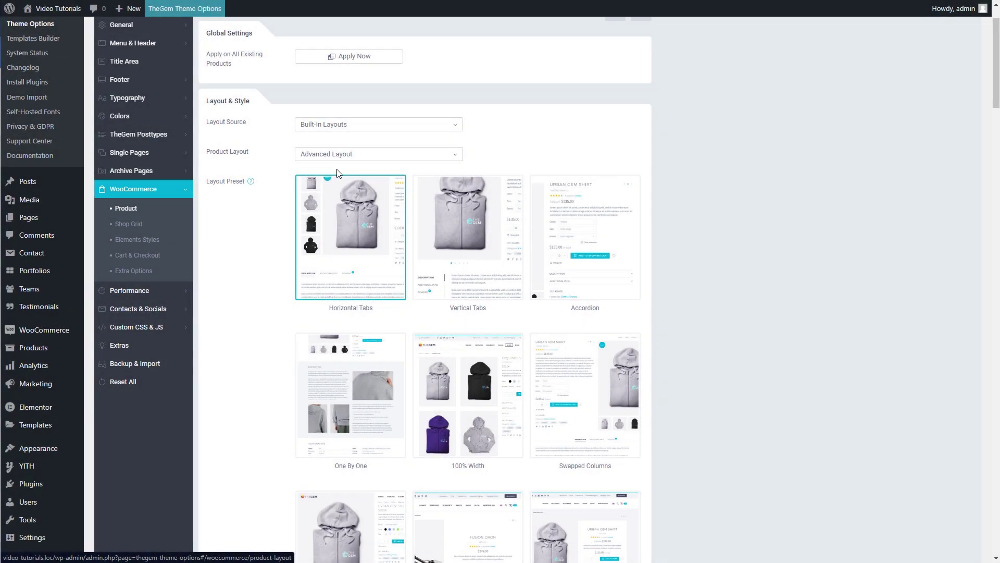
left_click(404, 134)
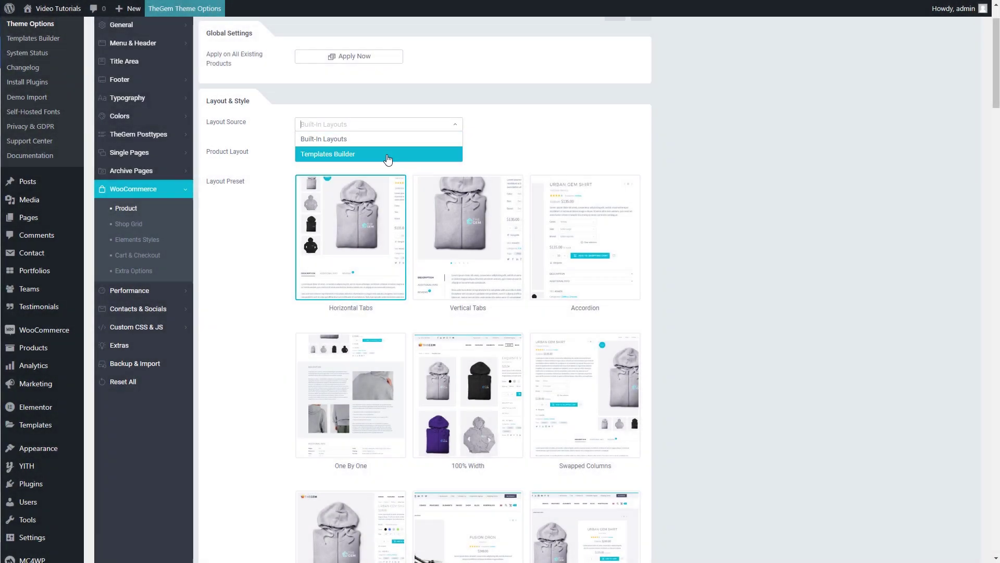
left_click(388, 156)
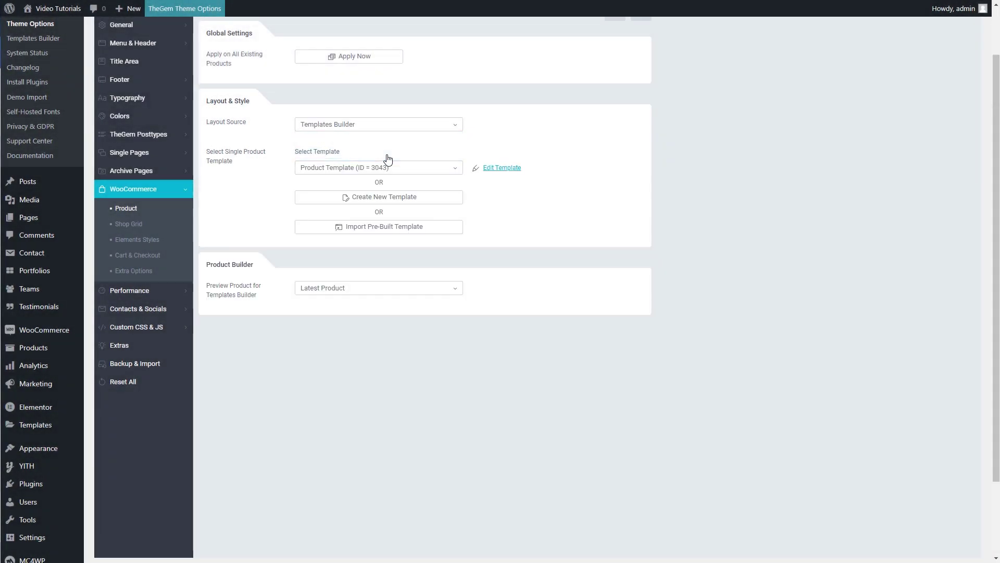
Choose Product Template (ID = 3043) as the single product template and save the theme options
left_click(382, 171)
left_click(428, 196)
scroll(539, 257, "up", 1)
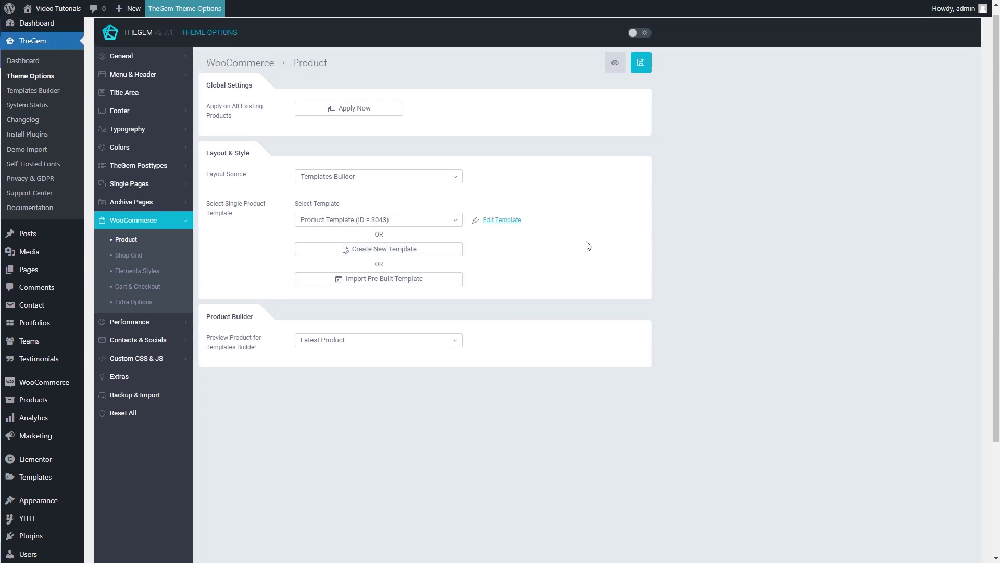
left_click(642, 63)
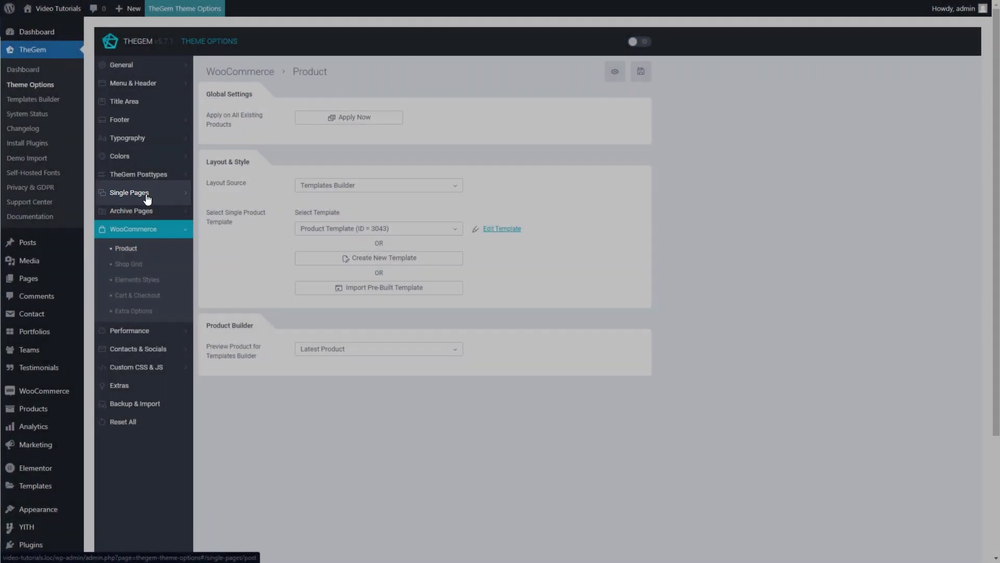
In the Single Pages options for the product page, enable the global settings for all products under Menu & Header and Footer
left_click(148, 193)
scroll(147, 198, "down", 1)
left_click(143, 219)
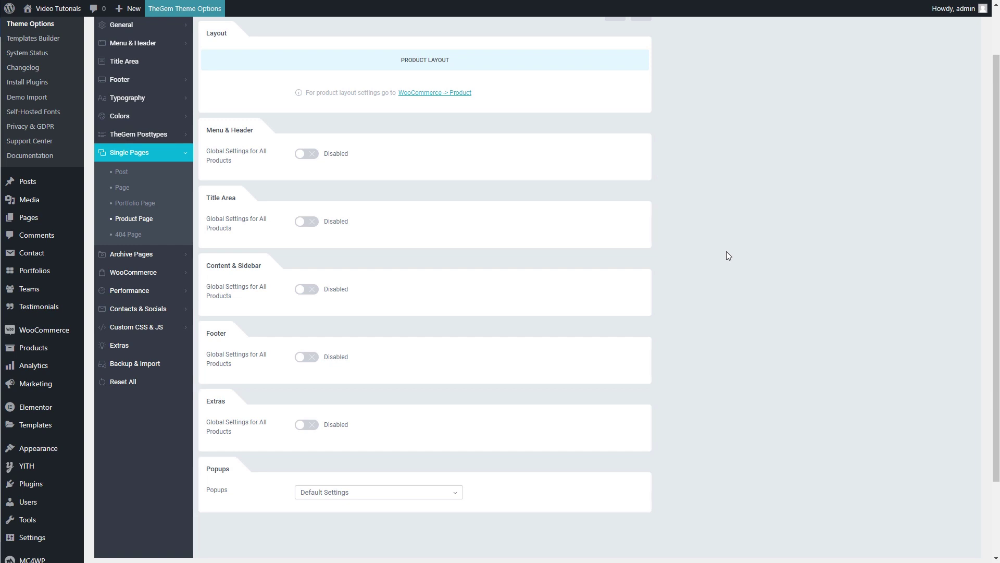
left_click(307, 153)
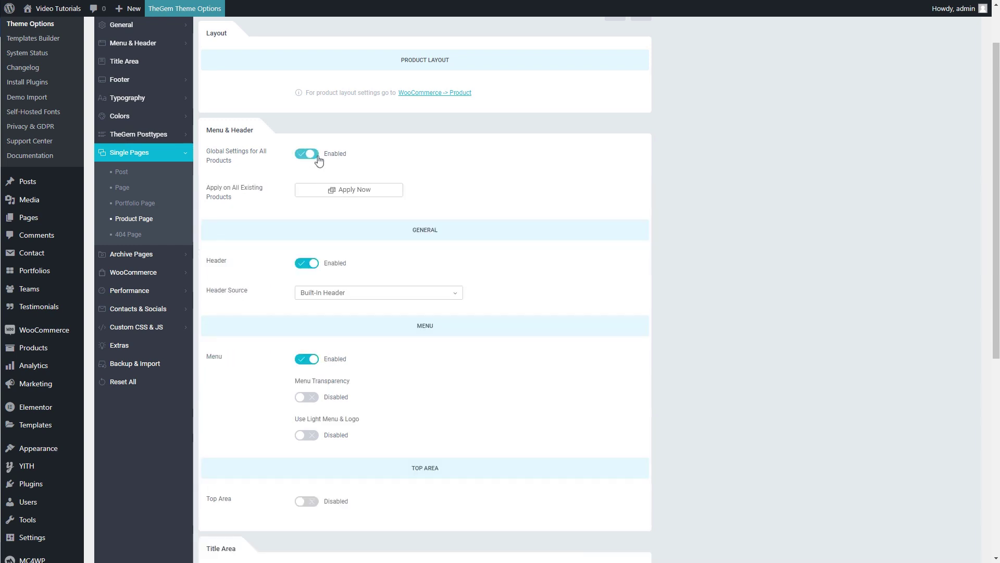
scroll(600, 246, "down", 7)
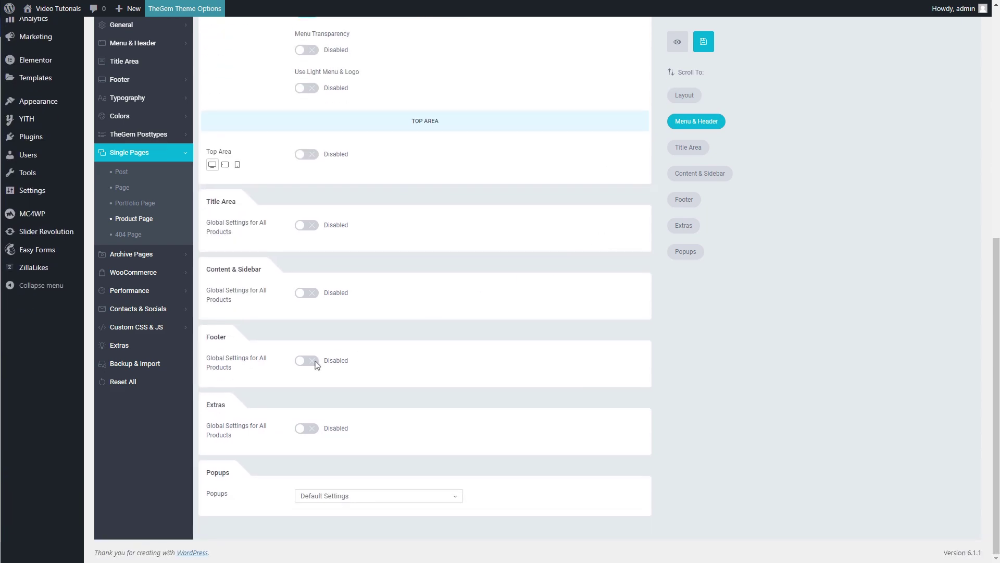
left_click(319, 361)
scroll(592, 324, "down", 7)
scroll(592, 324, "up", 13)
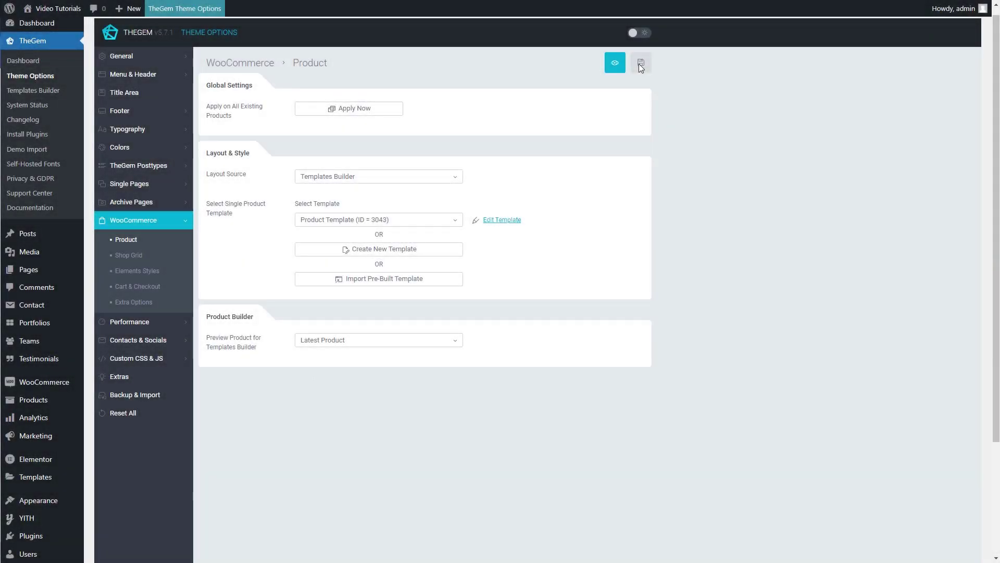
Visit the store and review the TheGem Dress product page on the front end
mouse_move(43, 14)
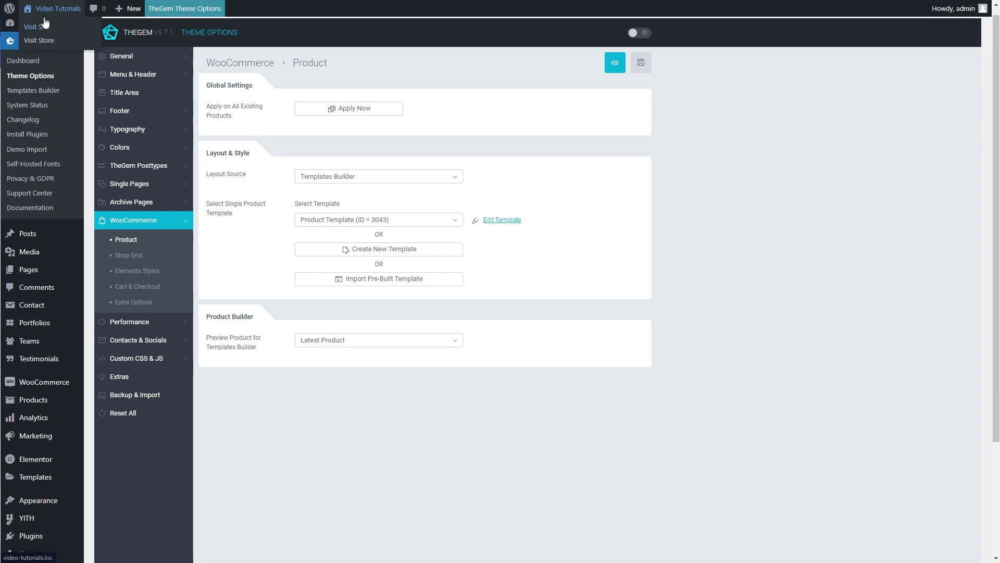
left_click(46, 44)
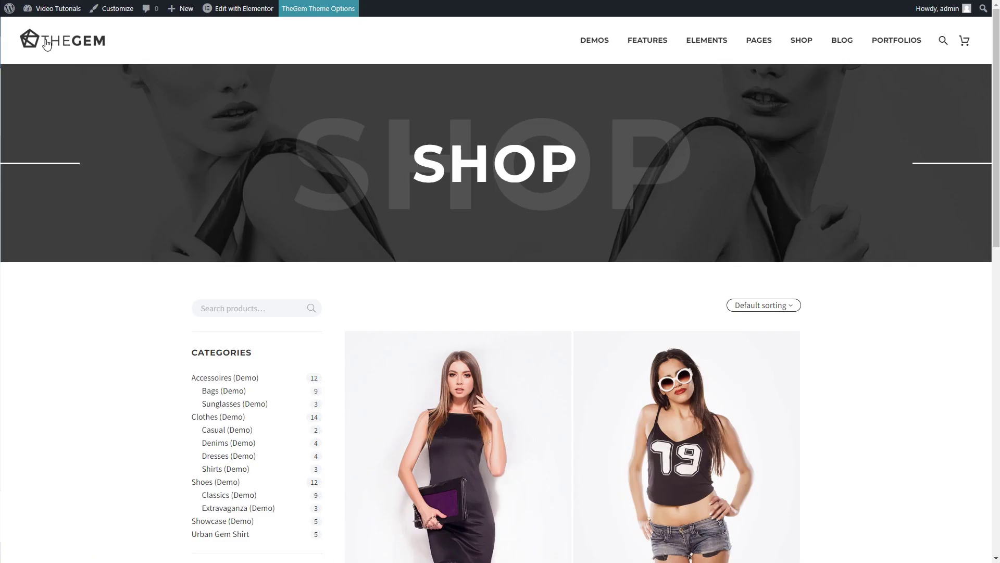
scroll(95, 316, "down", 5)
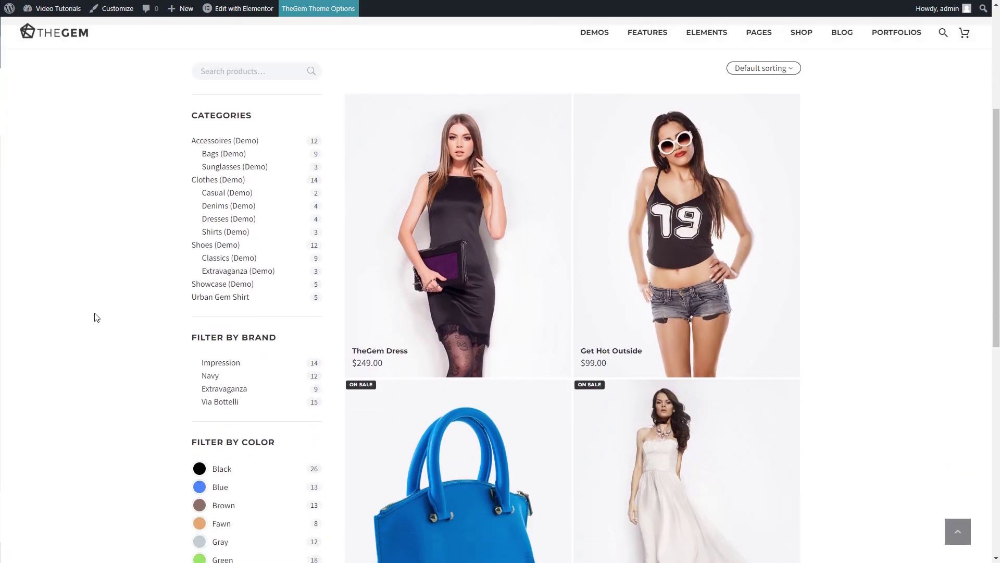
scroll(95, 315, "up", 3)
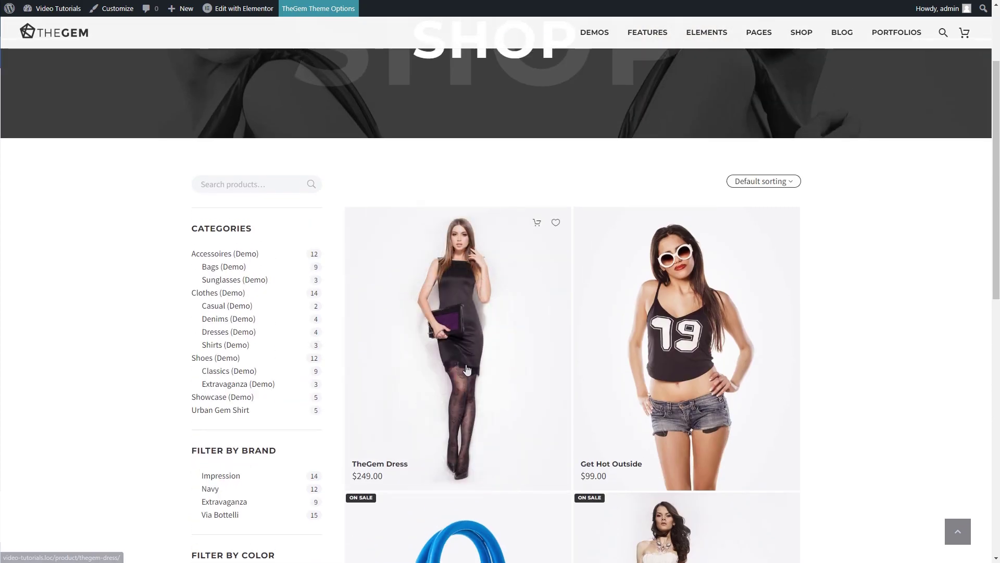
left_click(458, 343)
scroll(500, 292, "down", 10)
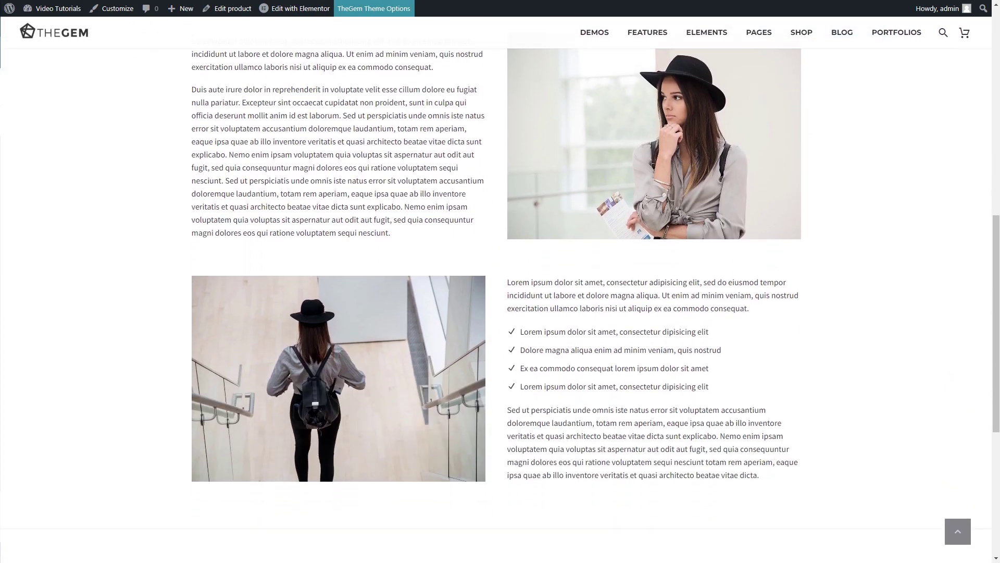
scroll(500, 291, "up", 10)
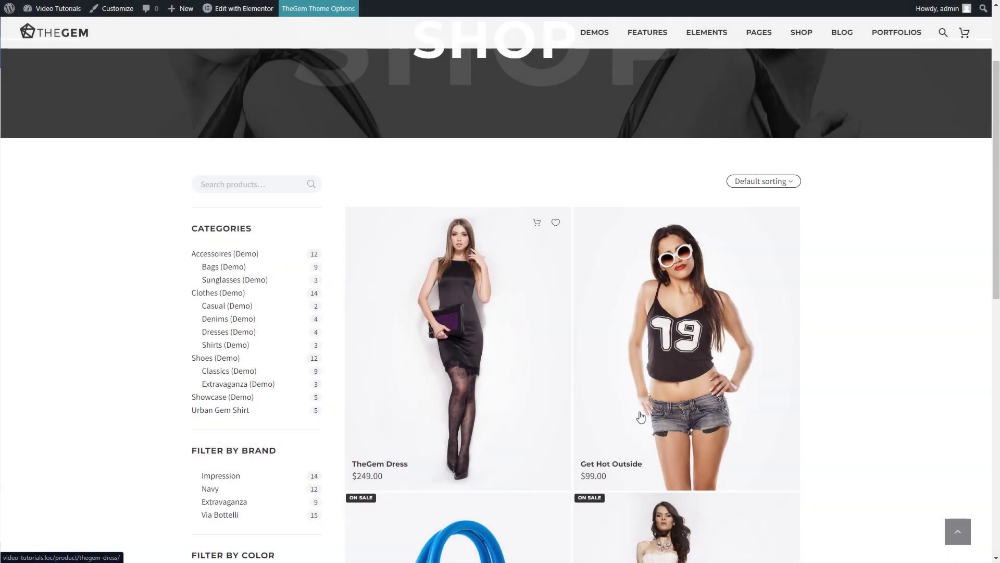
Open the Get Hot Outside product from the shop and review its page down to the related products
left_click(679, 421)
scroll(241, 456, "down", 15)
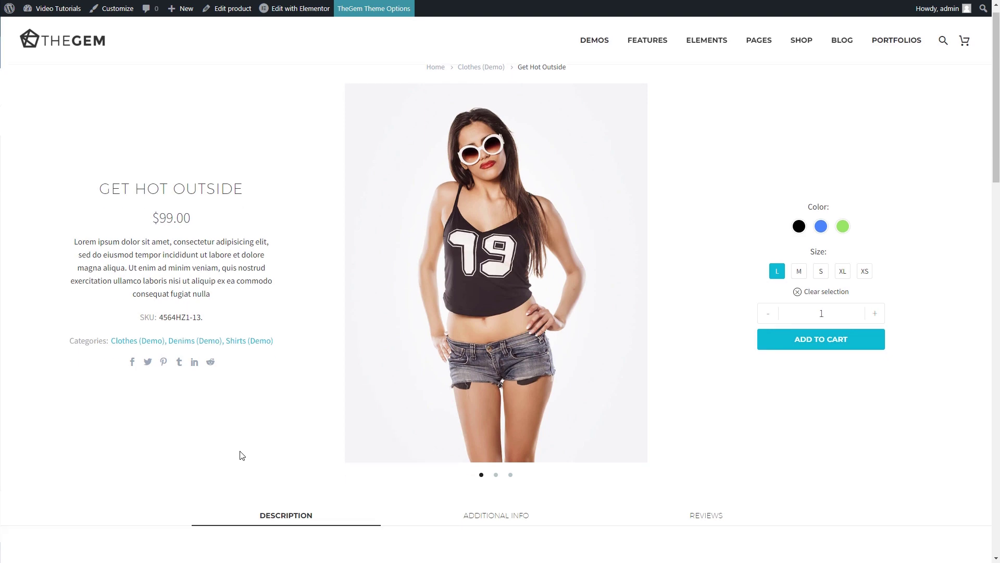
scroll(239, 451, "down", 6)
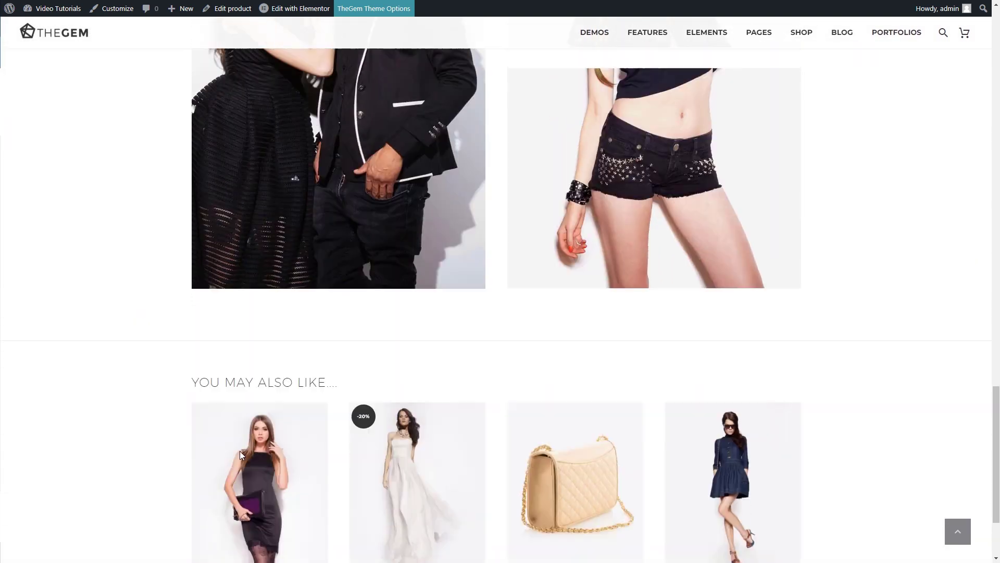
scroll(239, 451, "up", 15)
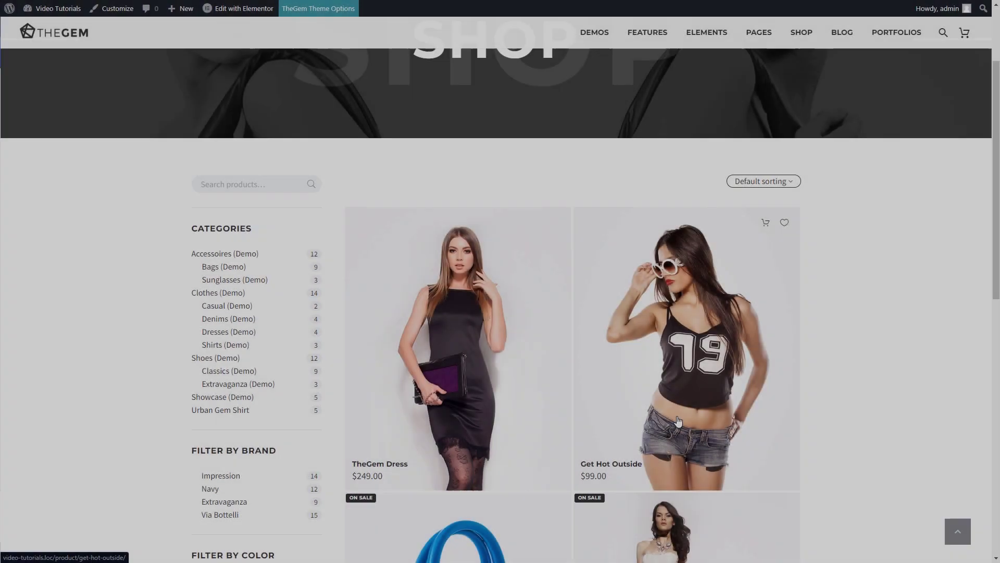
Open the Ocean Sky product from the shop grid to check its page layout
scroll(666, 424, "down", 3)
scroll(666, 424, "down", 2)
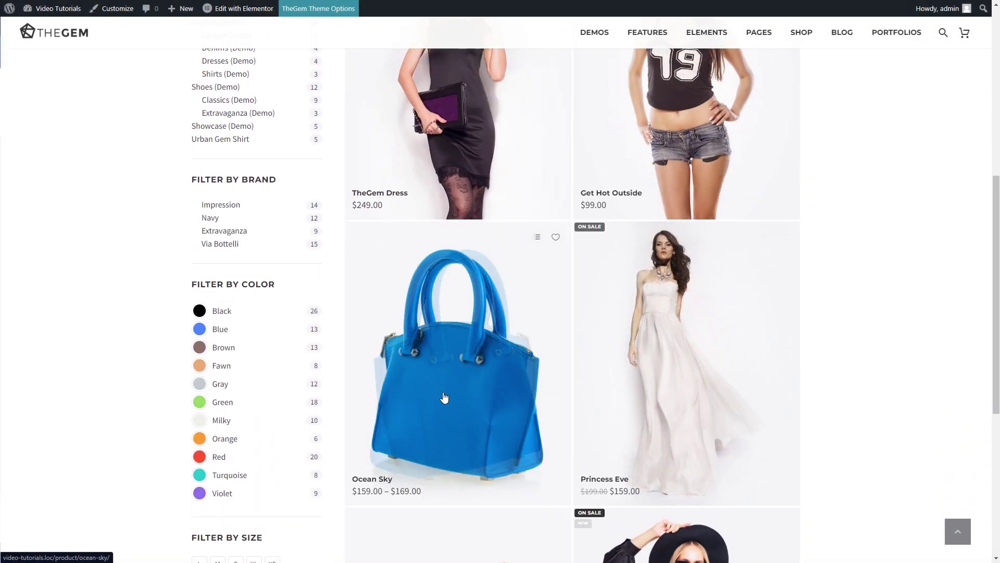
left_click(443, 398)
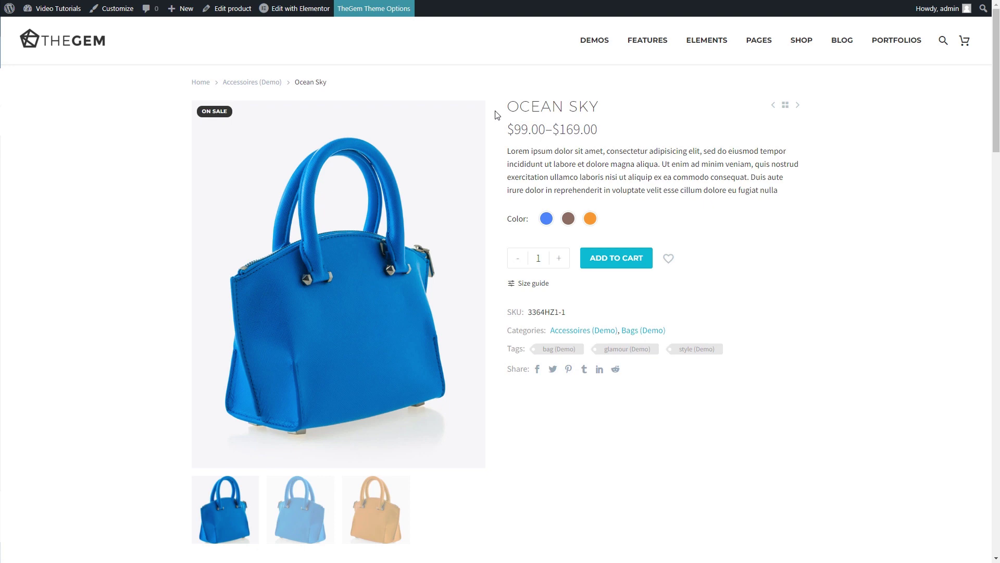
Edit the Ocean Sky product, set its Product Layout Settings to Default Settings (Theme Options), save it and view the product page
left_click(243, 15)
scroll(417, 260, "down", 3)
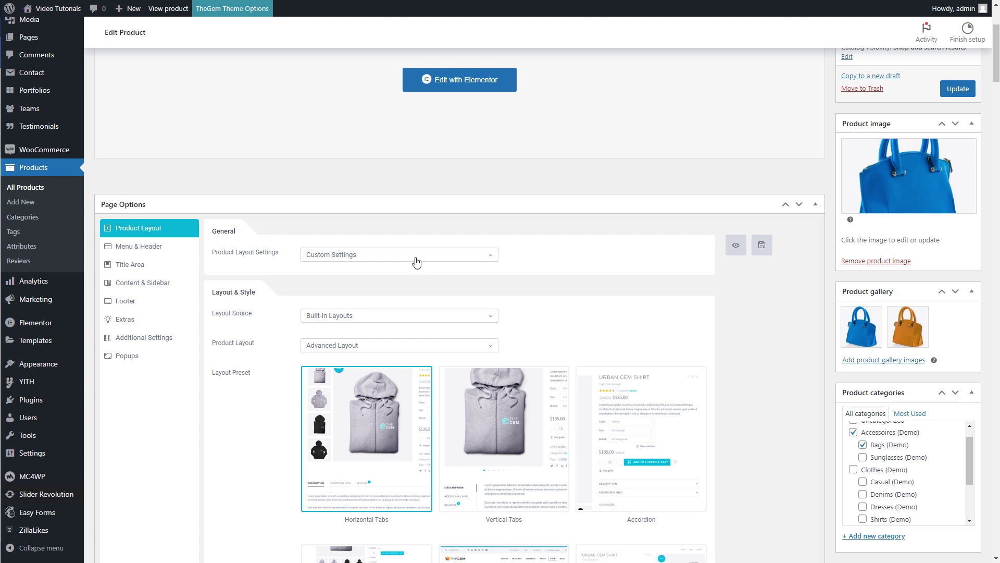
left_click(417, 262)
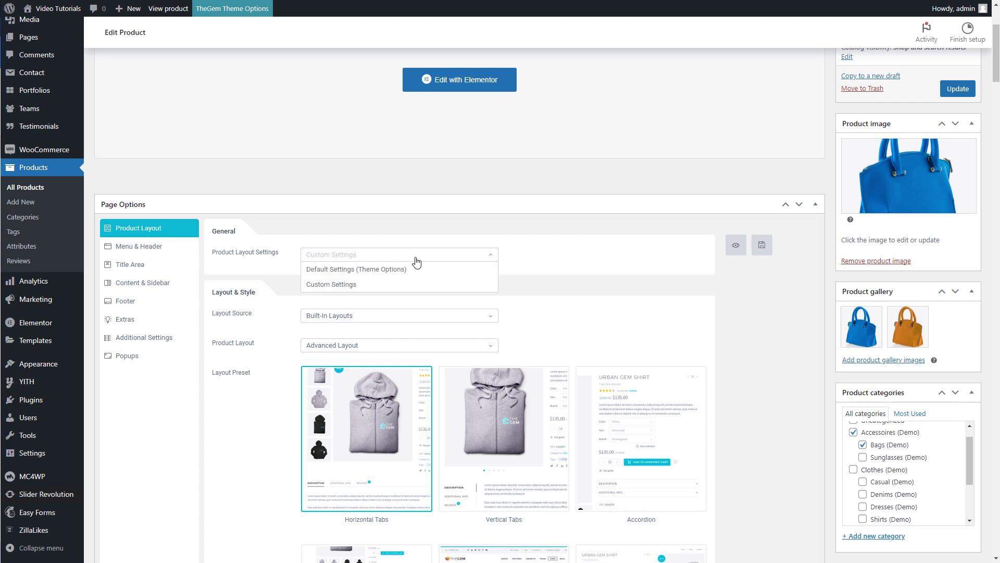
left_click(410, 269)
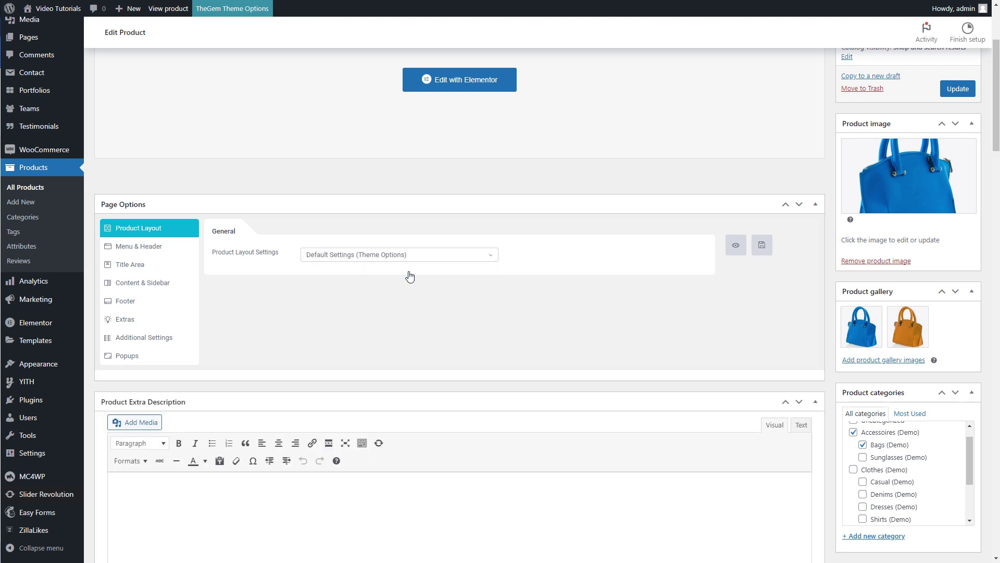
left_click(761, 245)
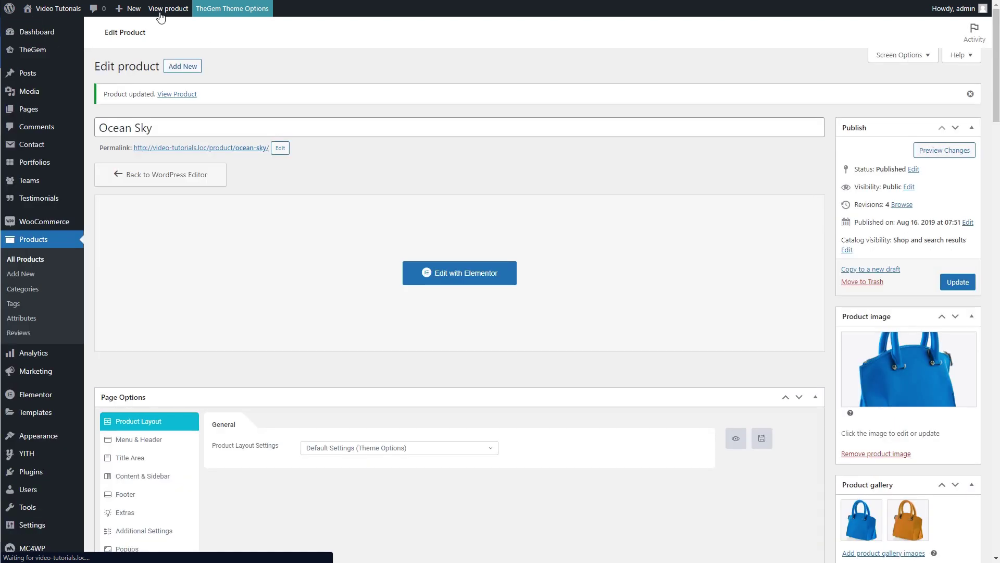
left_click(160, 15)
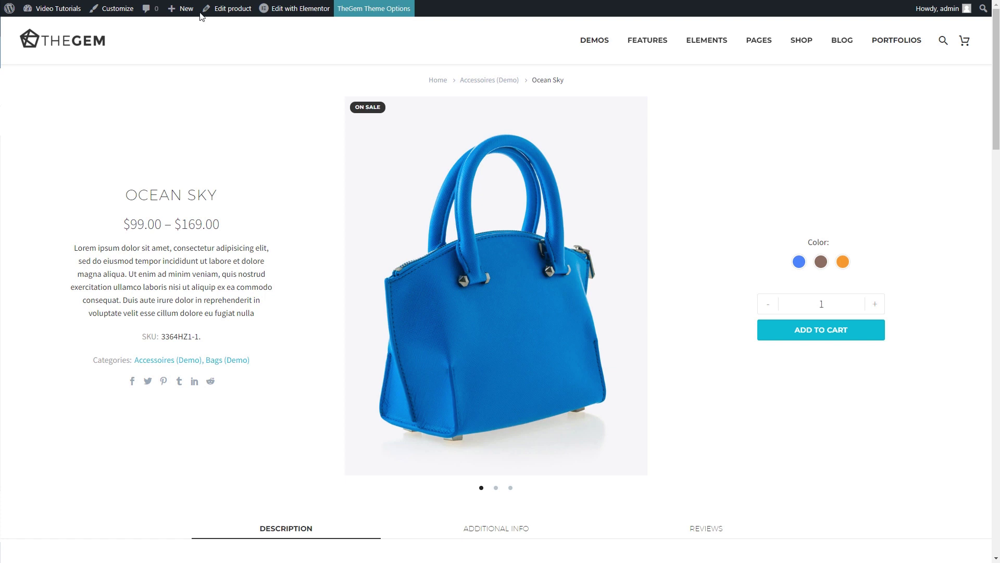
Return to the WooCommerce product settings in TheGem Theme Options
left_click(361, 11)
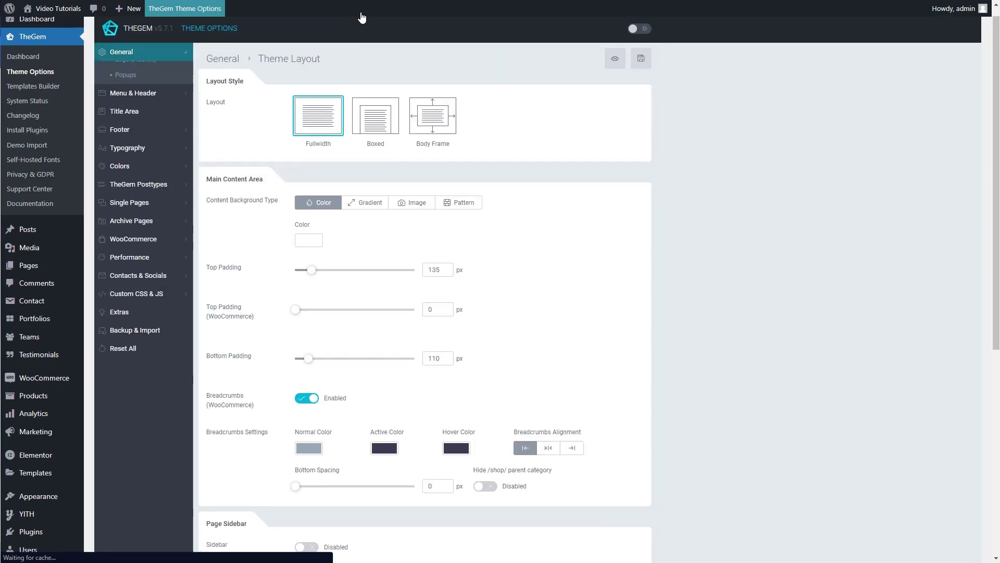
left_click(137, 242)
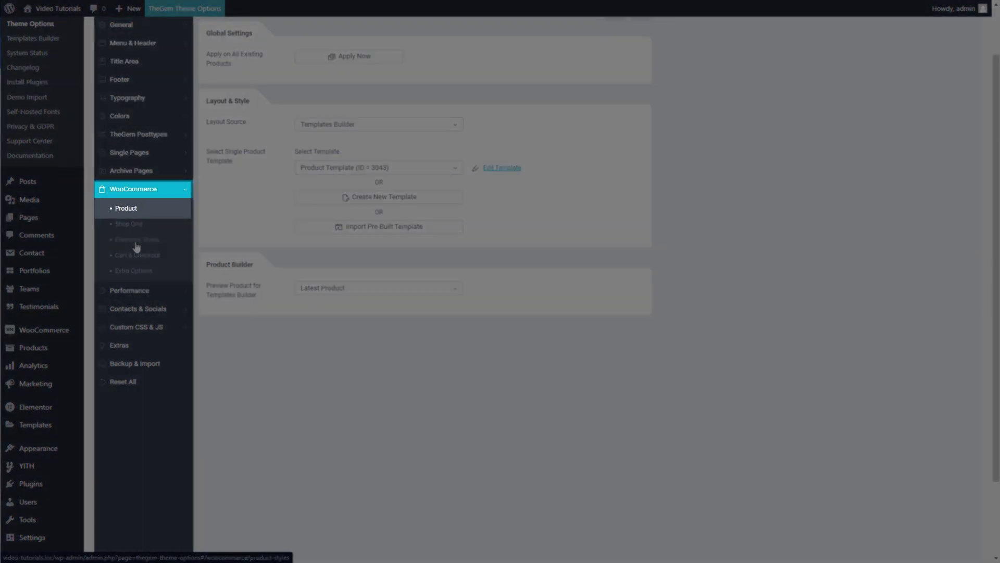
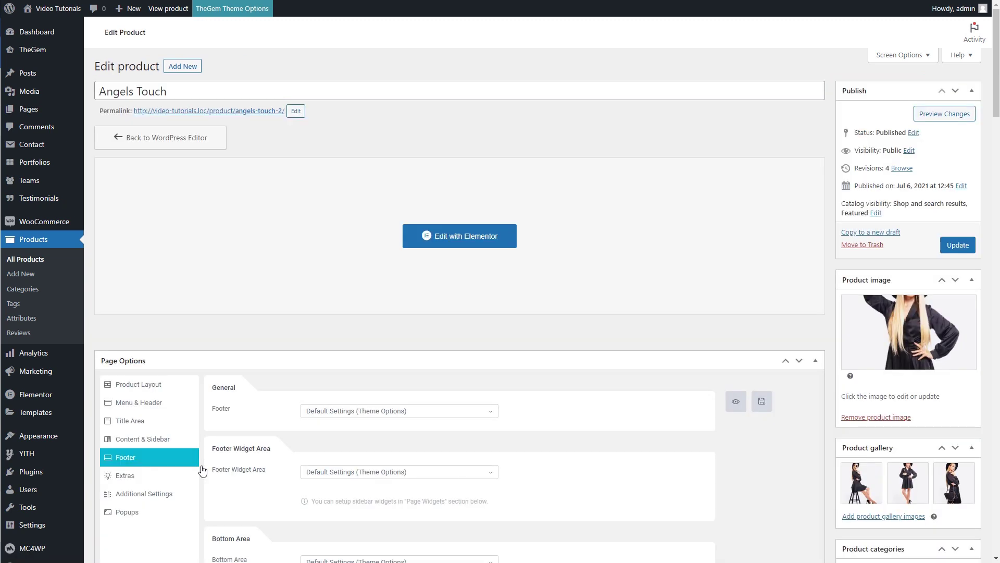
Set the Product Layout Settings of the Angels Touch product to Custom Settings
left_click(151, 384)
scroll(156, 391, "down", 7)
scroll(182, 421, "up", 5)
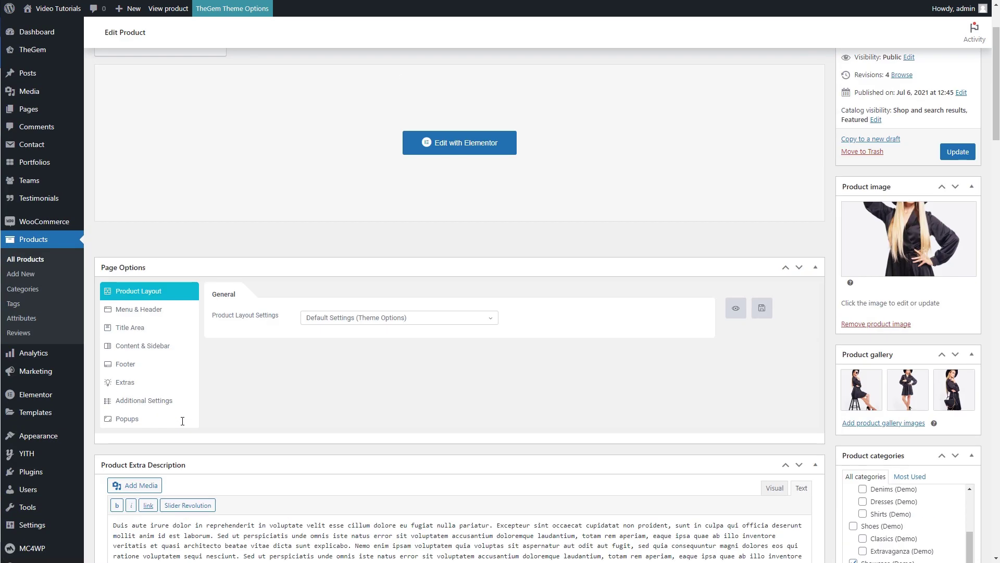
scroll(183, 421, "up", 2)
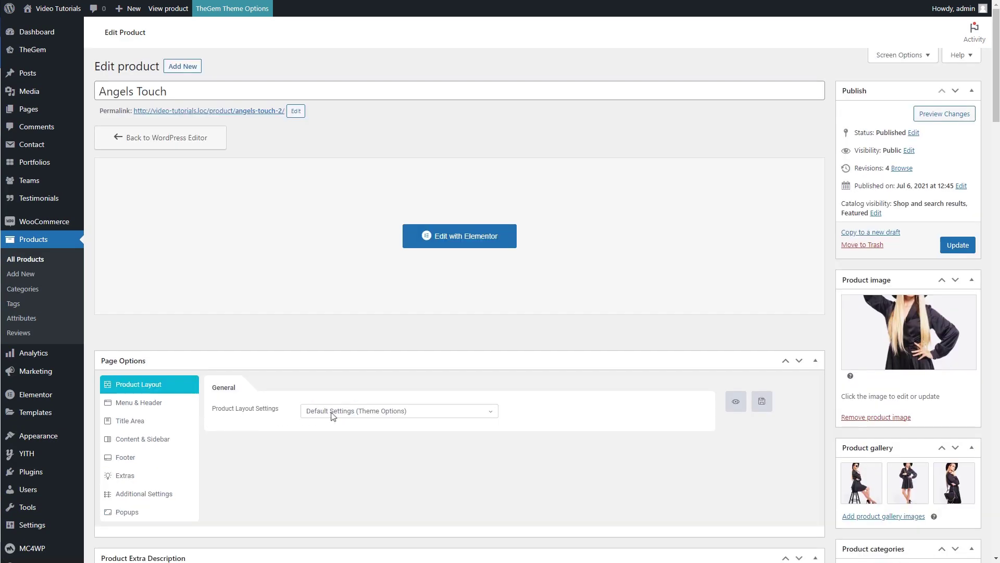
left_click(332, 413)
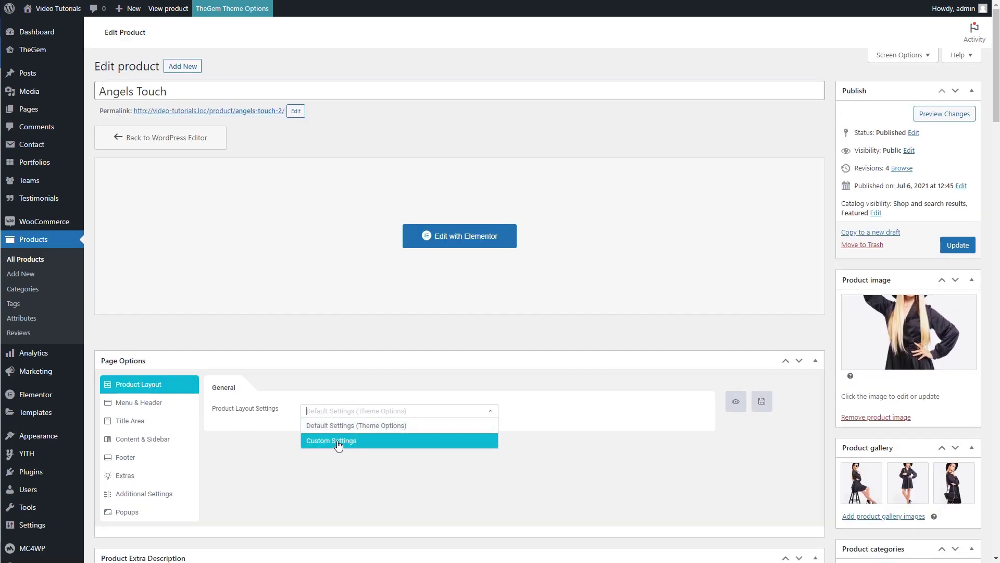
left_click(339, 440)
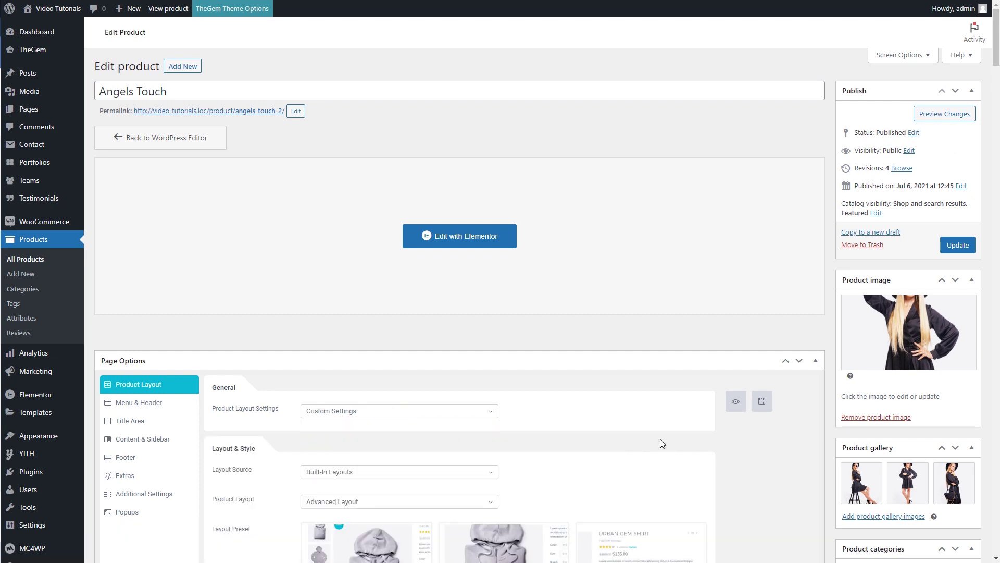
scroll(661, 443, "down", 5)
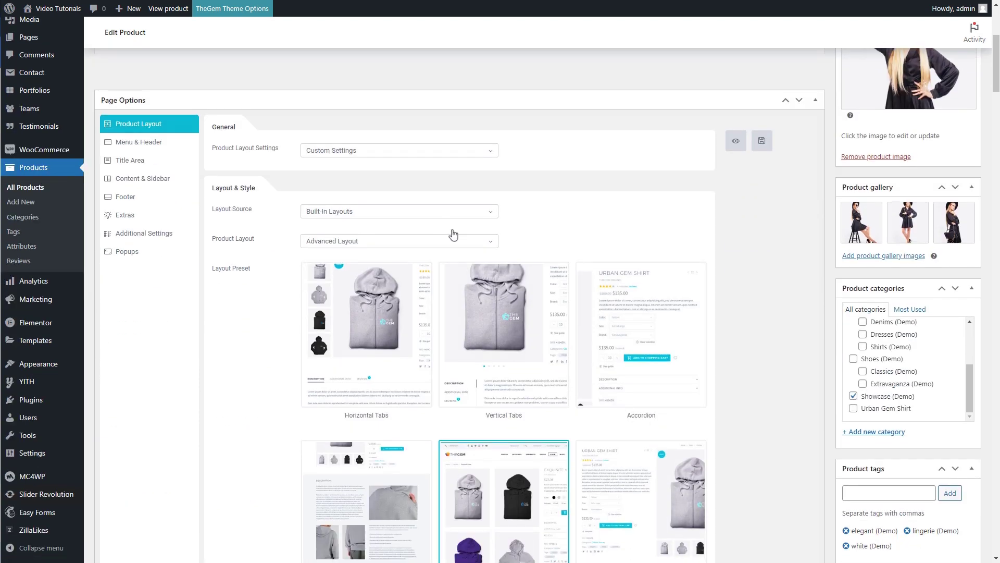
Set the Layout Source of the Angels Touch product to Templates Builder and check the selectable single product templates
left_click(440, 212)
left_click(439, 238)
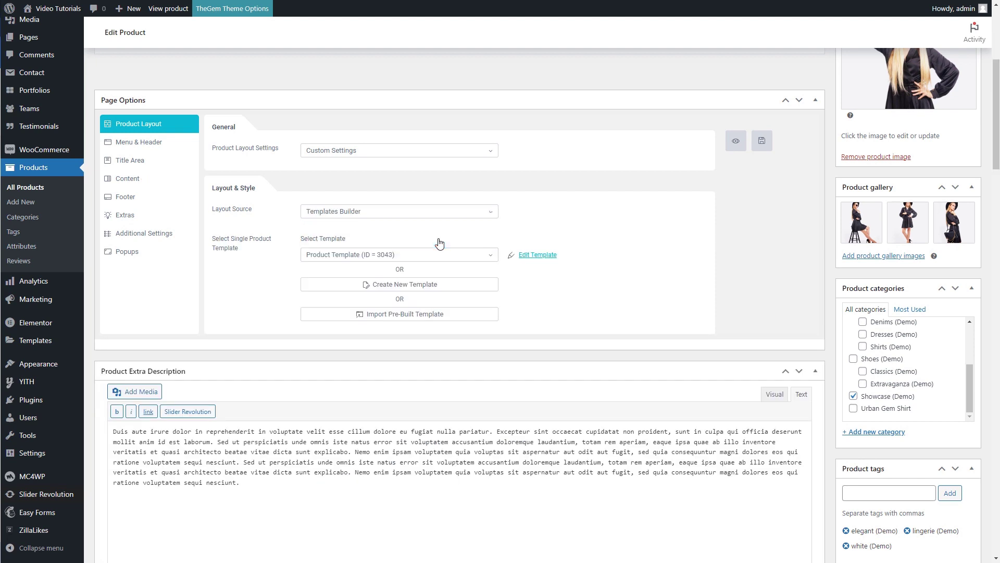
left_click(484, 262)
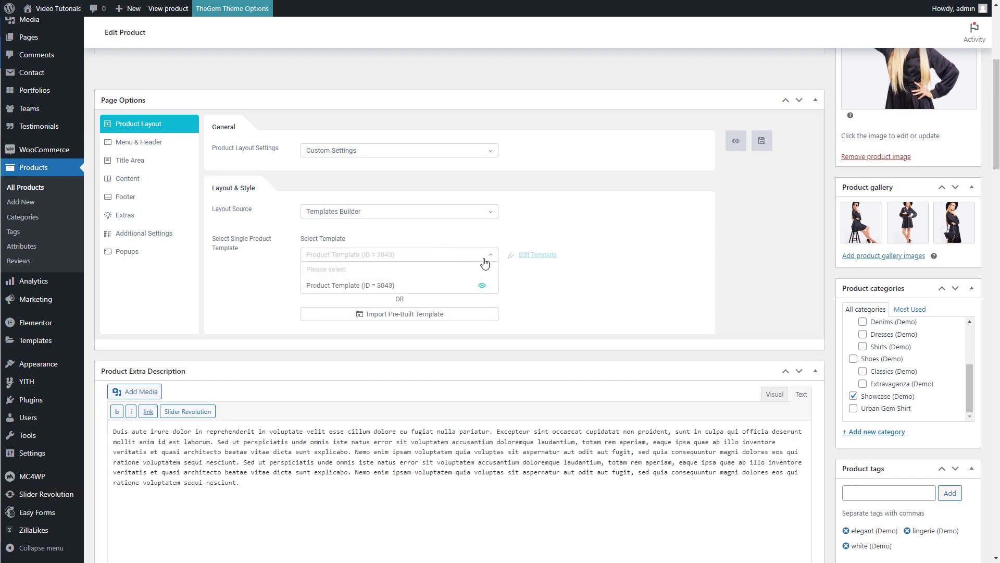
left_click(485, 262)
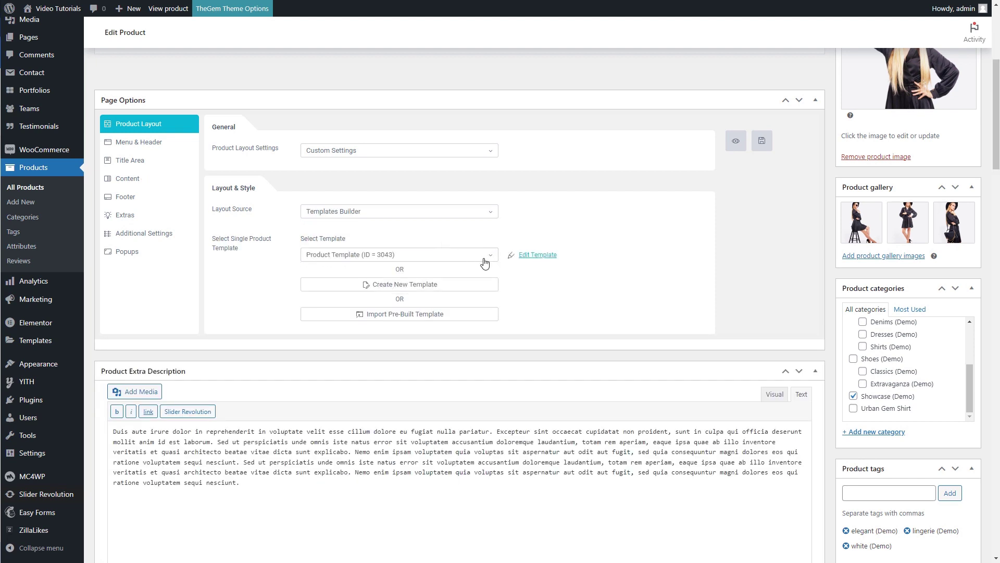
Import the pre-built single product template Product Page 03 and update it in Elementor
left_click(456, 314)
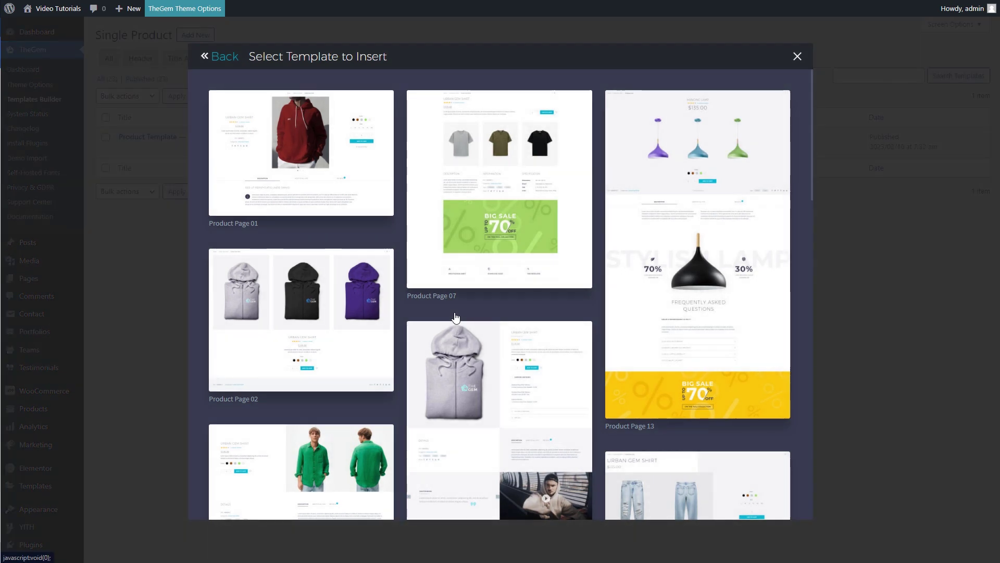
scroll(454, 313, "down", 4)
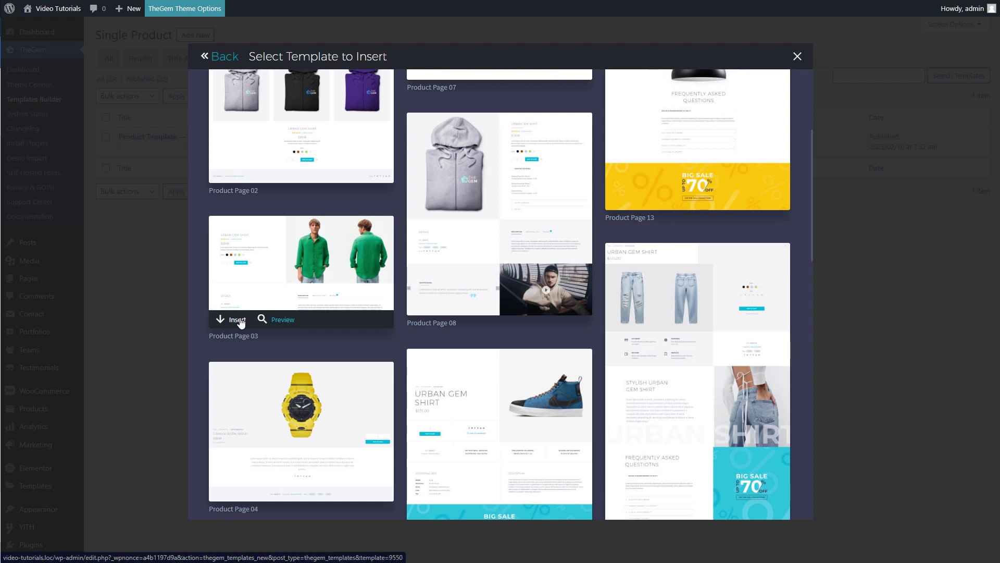
left_click(240, 321)
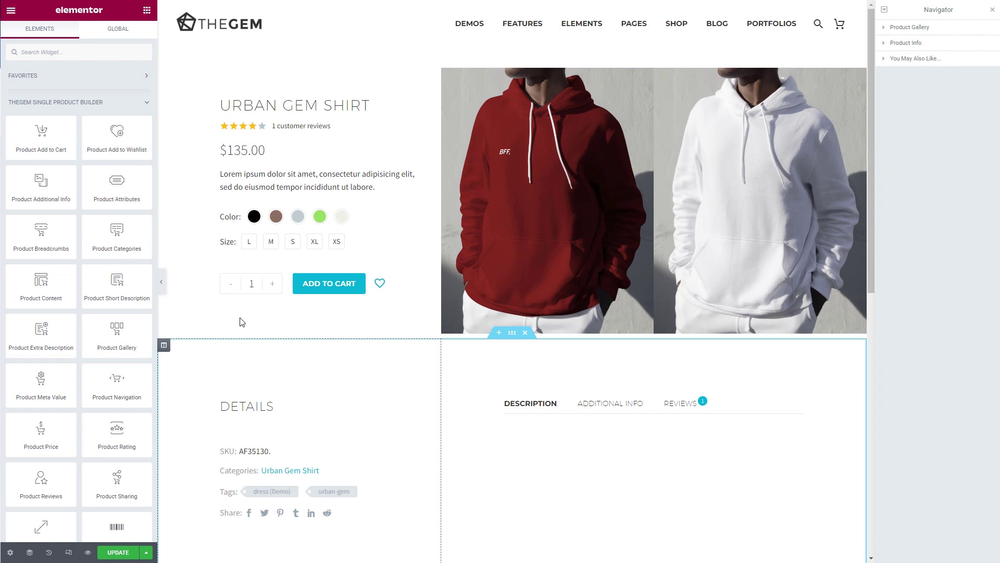
left_click(121, 554)
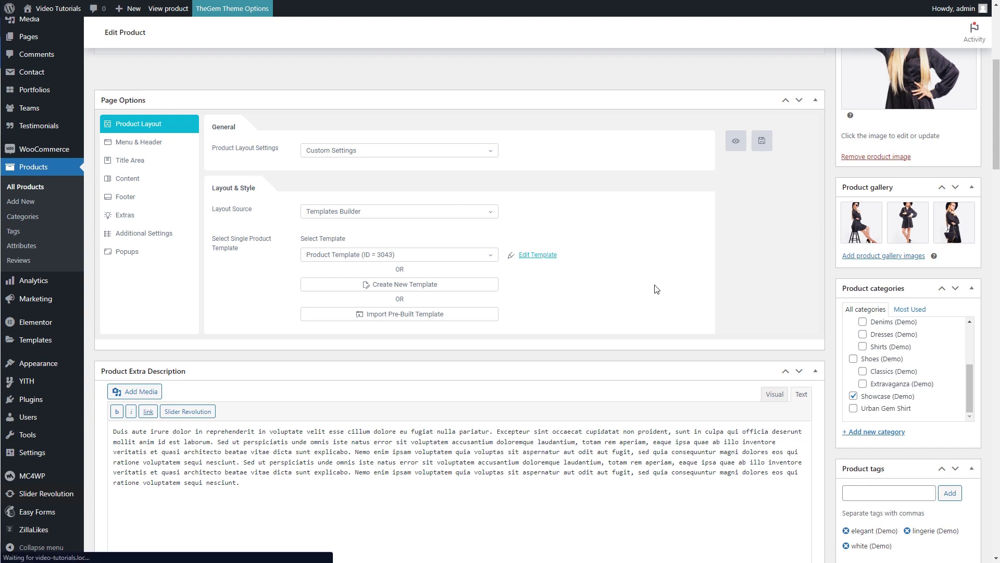
Set the Angels Touch product's Product Layout Settings to Custom Settings and its Layout Source to Templates Builder
scroll(616, 291, "down", 3)
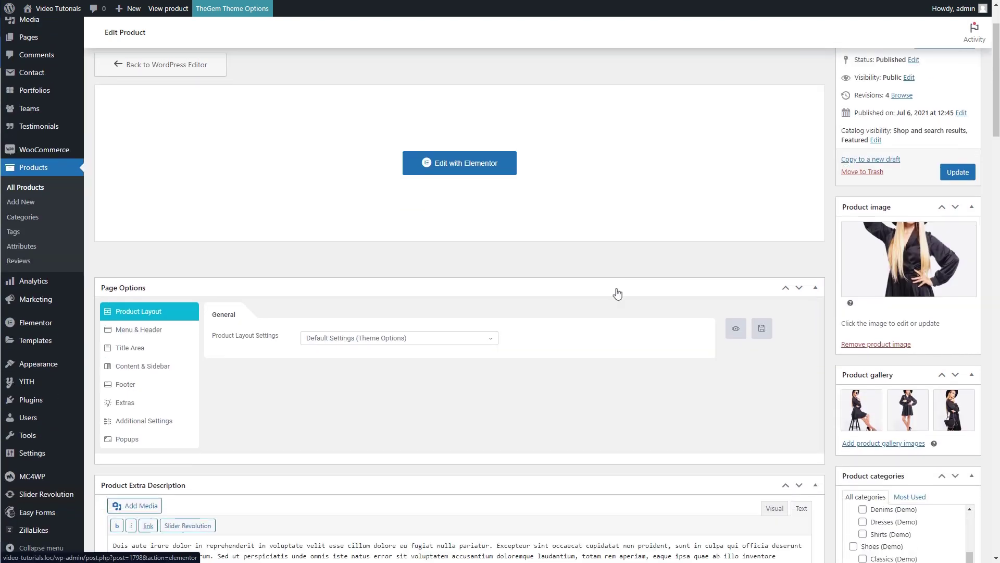
left_click(412, 309)
left_click(397, 336)
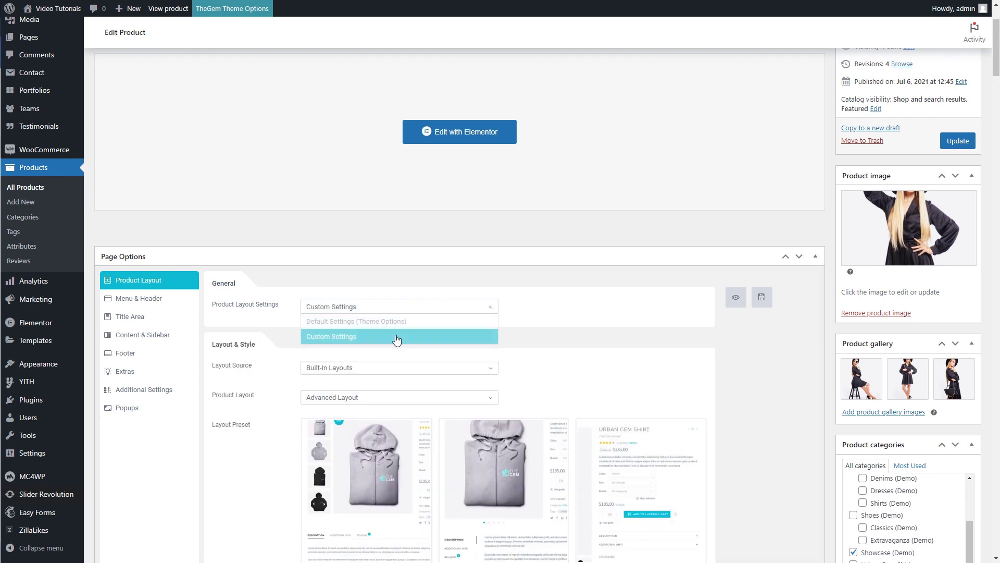
scroll(386, 257, "down", 3)
left_click(383, 211)
left_click(377, 241)
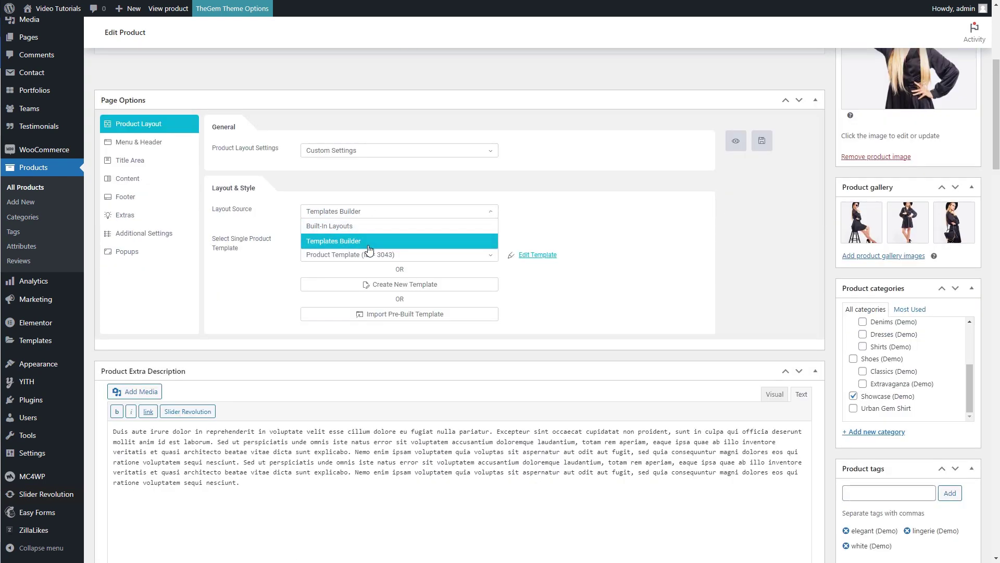
Assign the Product Page 03 template to the product and save the changes
scroll(399, 170, "down", 2)
left_click(409, 154)
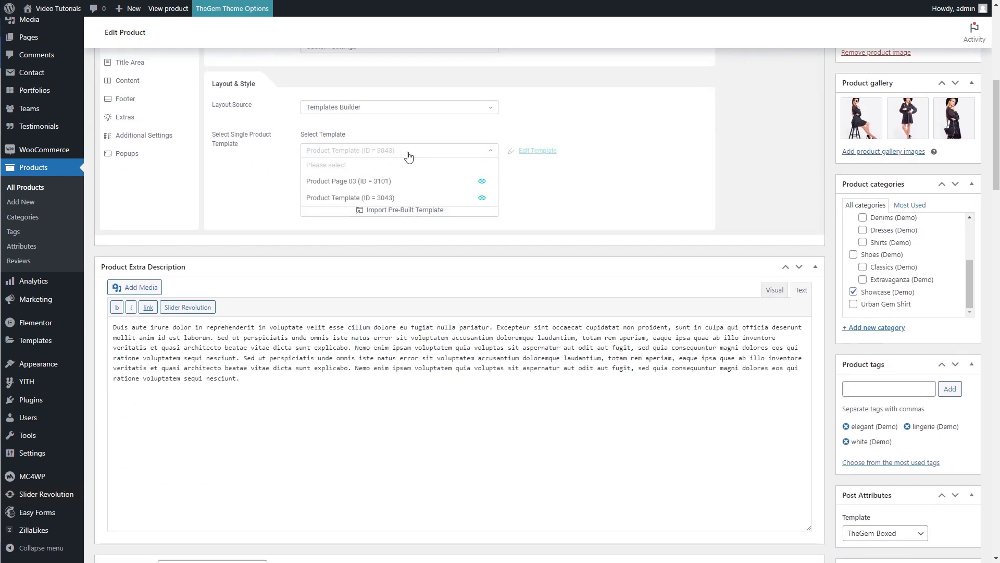
left_click(422, 181)
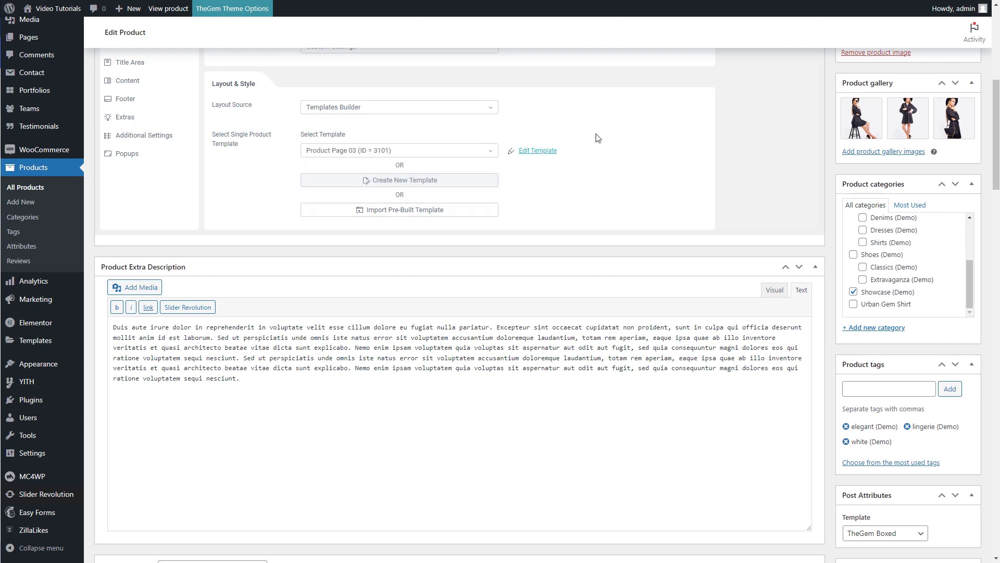
scroll(598, 138, "up", 1)
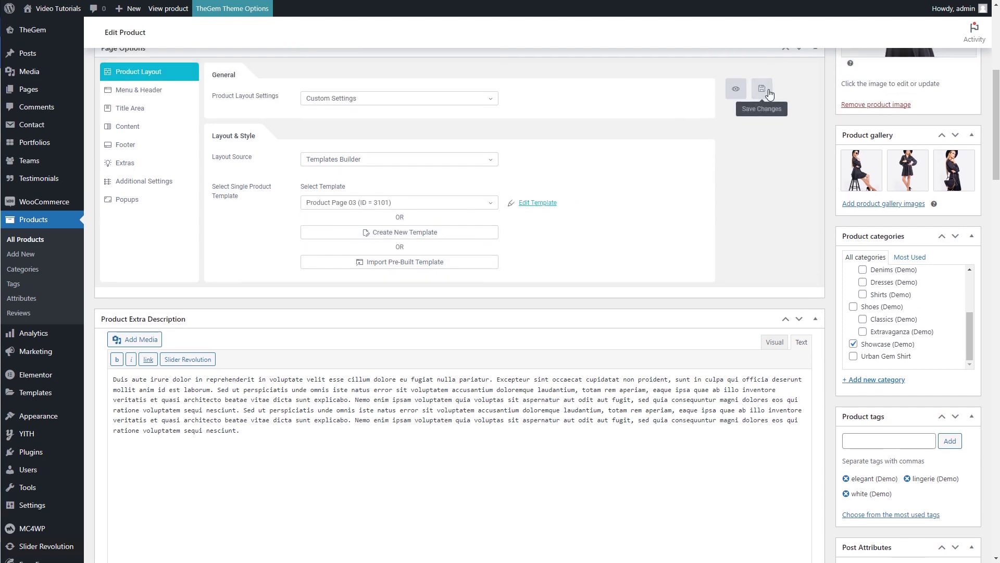
left_click(762, 90)
Review the product's Menu & Header, Title Area and Footer page options
scroll(768, 89, "down", 6)
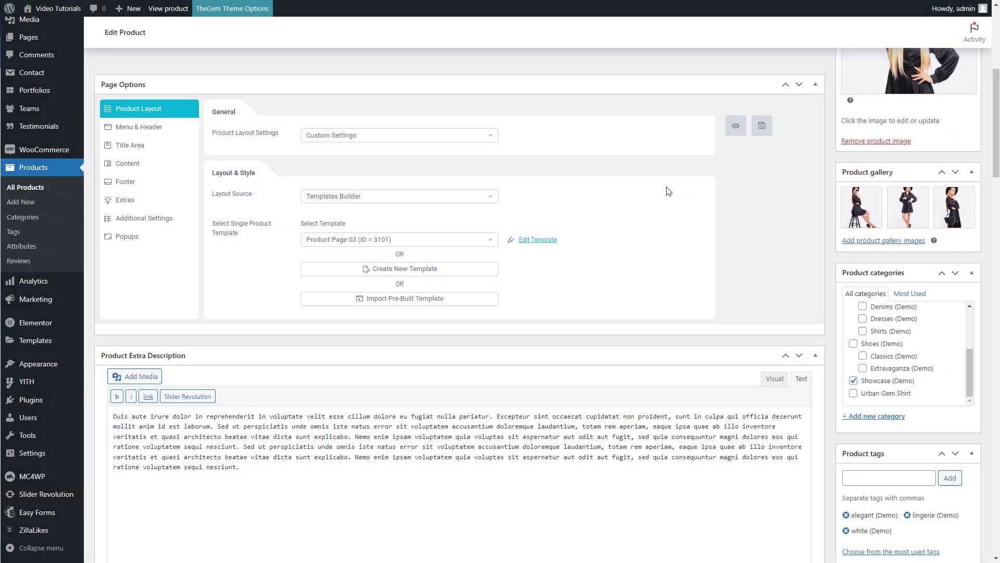
left_click(165, 129)
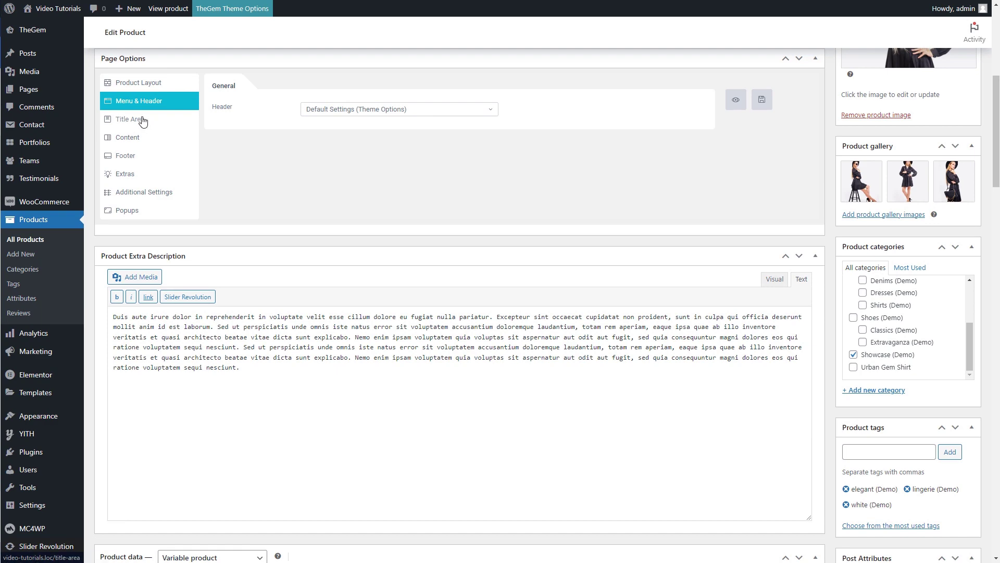
left_click(143, 121)
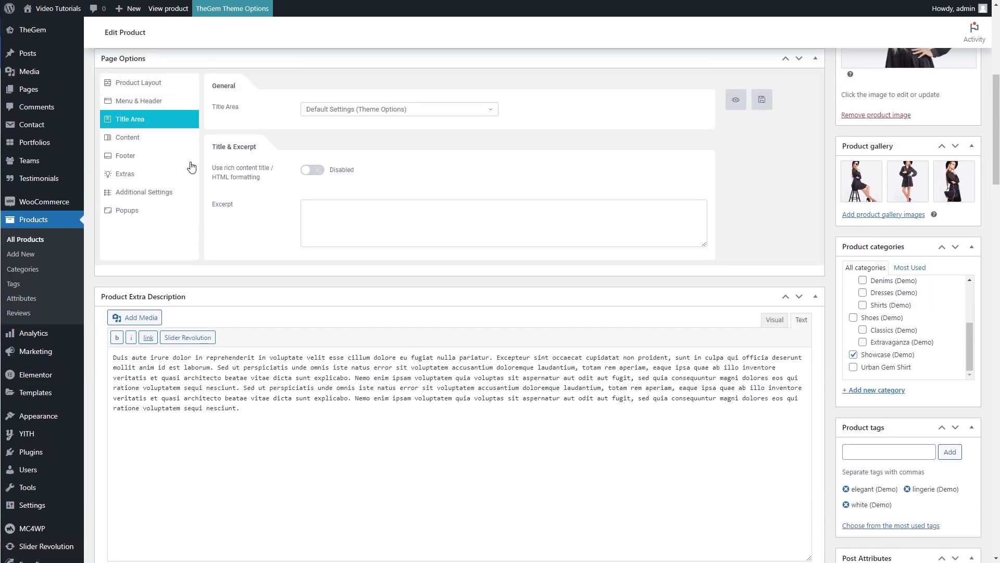
left_click(148, 158)
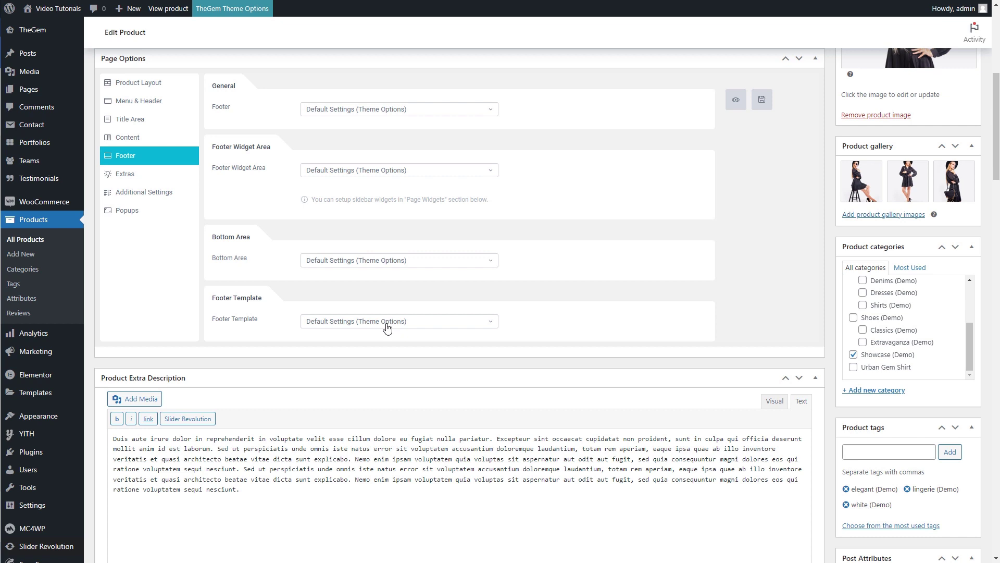
Enable the product's Footer Template to view the selectable footers, and restore it to Default Settings (Theme Options)
left_click(387, 321)
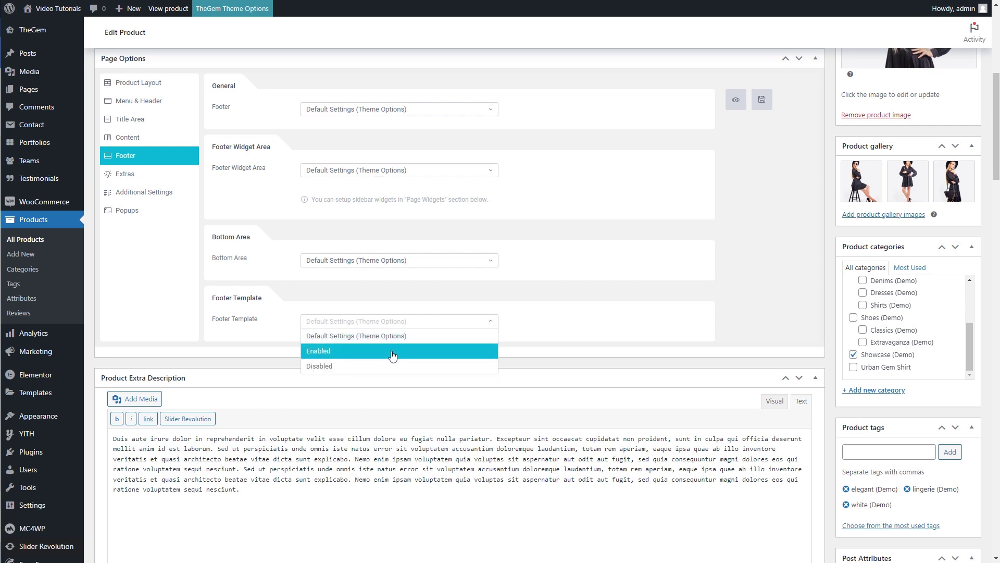
left_click(390, 346)
left_click(392, 355)
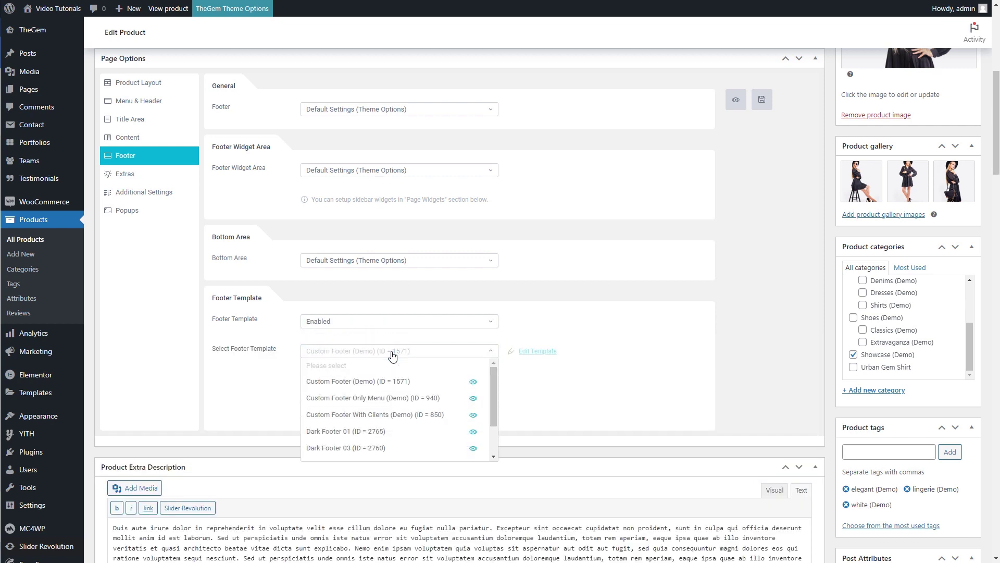
left_click(390, 351)
left_click(387, 325)
left_click(386, 335)
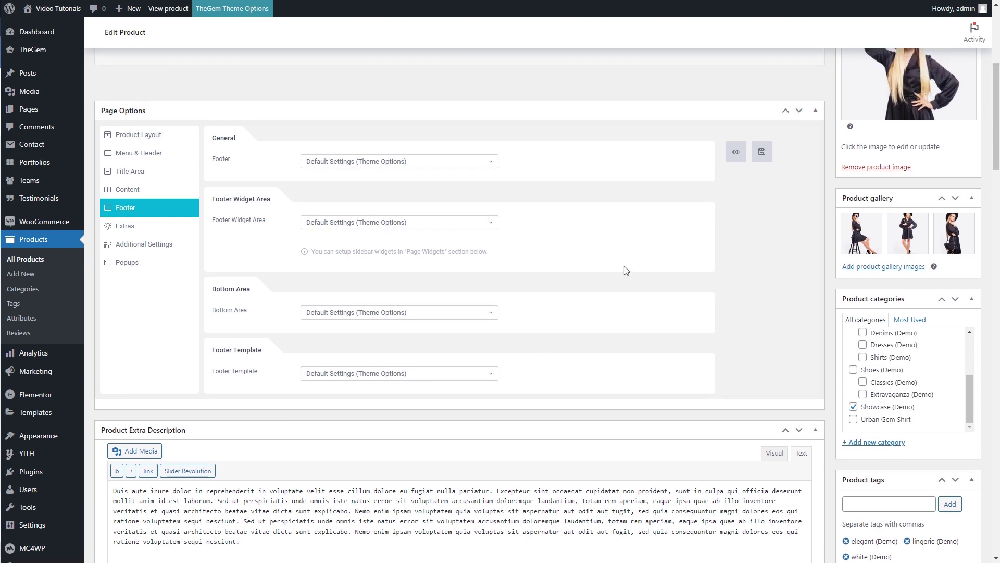
Preview the Angels Touch product page and examine its gallery, details and description layout
left_click(736, 155)
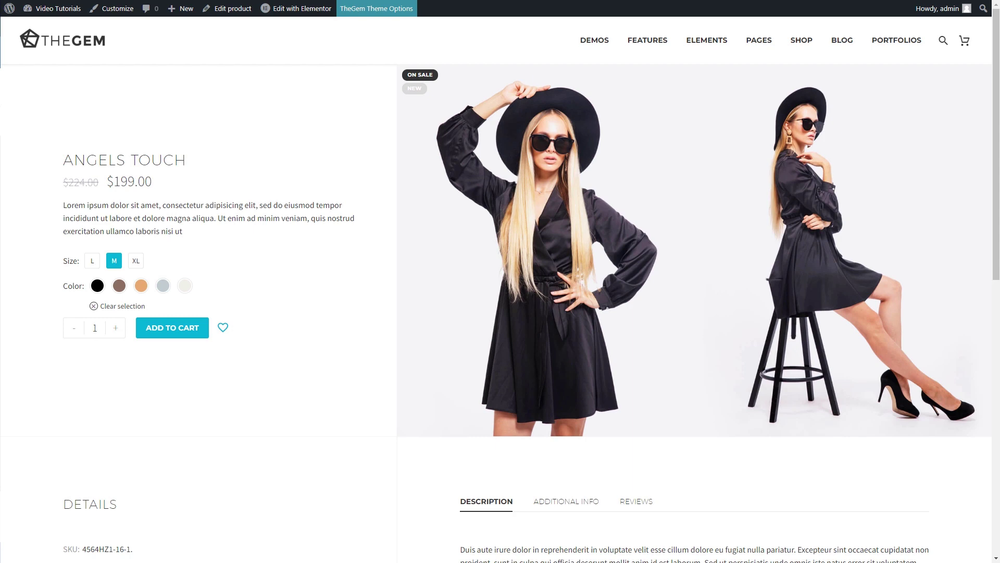
scroll(501, 291, "down", 4)
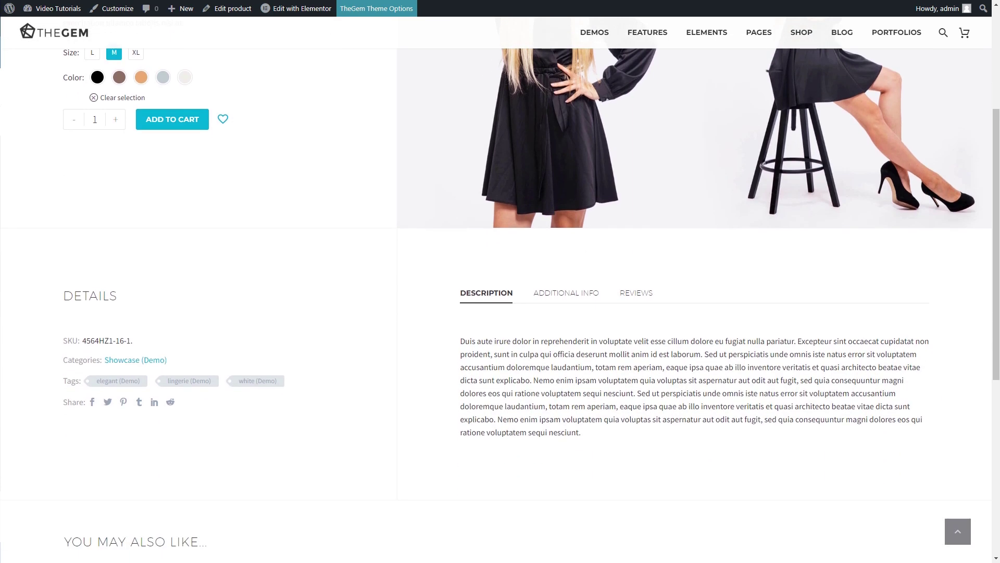
scroll(500, 292, "up", 4)
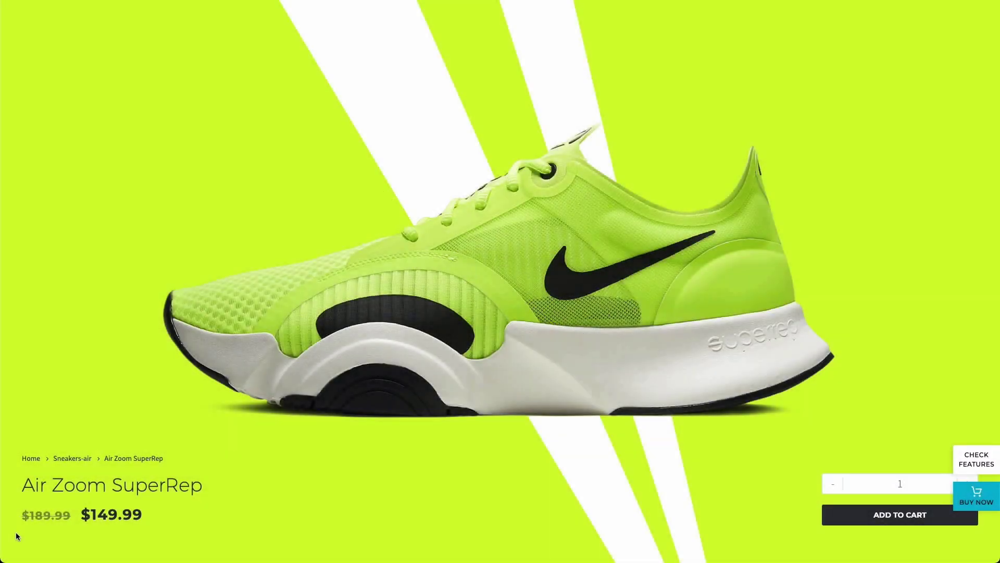
Examine the demo product page layouts, including Air Zoom SuperRep, Pulse Megabeat Headphones, Hanging Lamp, Air Jordan XXXVI and Urban Gem Shirt
scroll(16, 532, "down", 3)
scroll(16, 532, "down", 10)
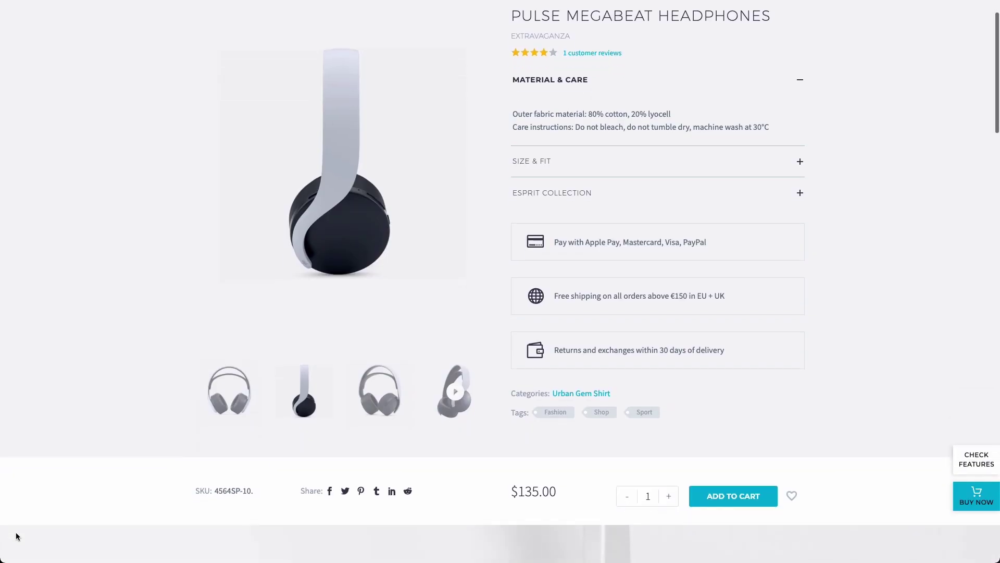
scroll(16, 532, "down", 2)
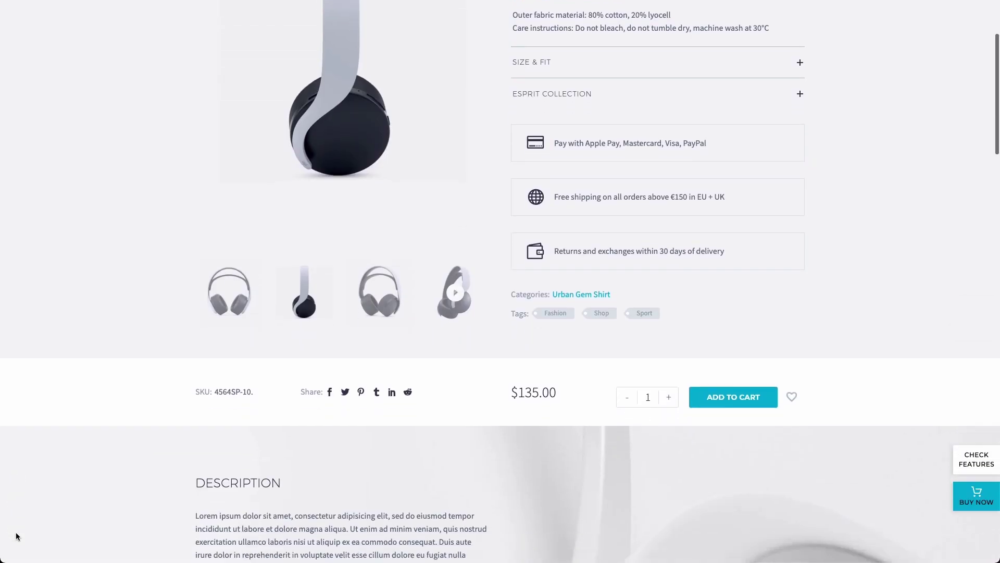
scroll(15, 533, "down", 10)
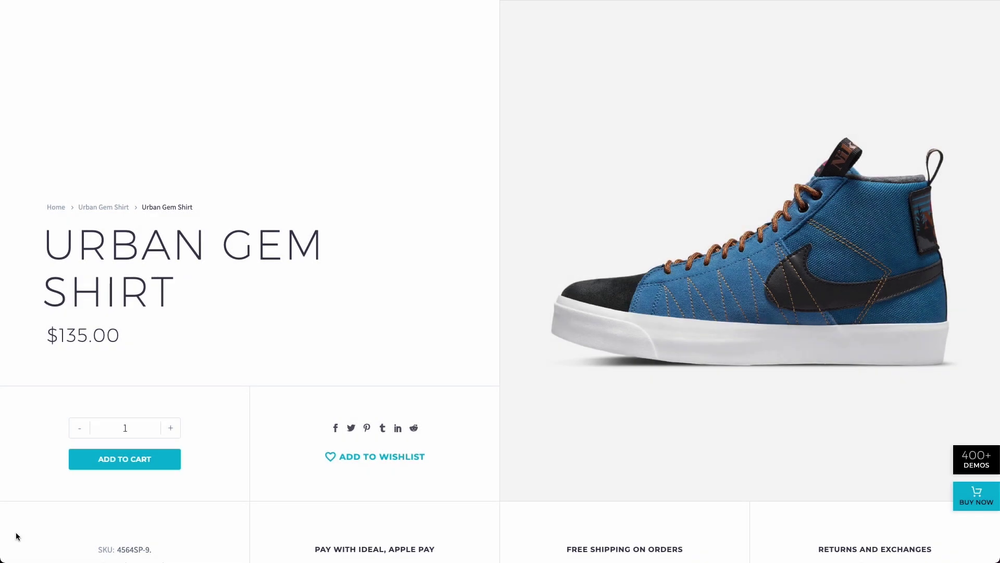
scroll(16, 532, "down", 8)
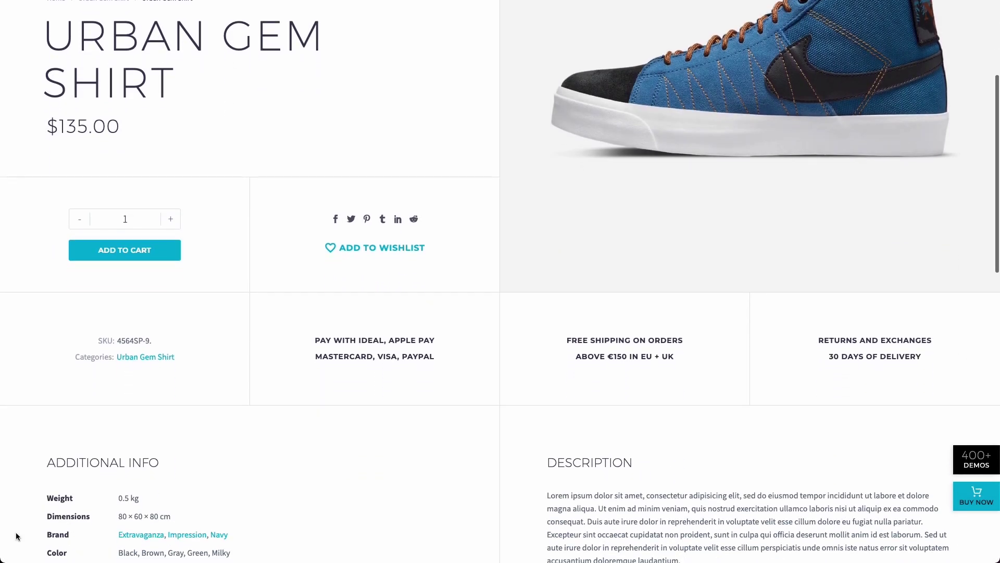
scroll(16, 532, "down", 8)
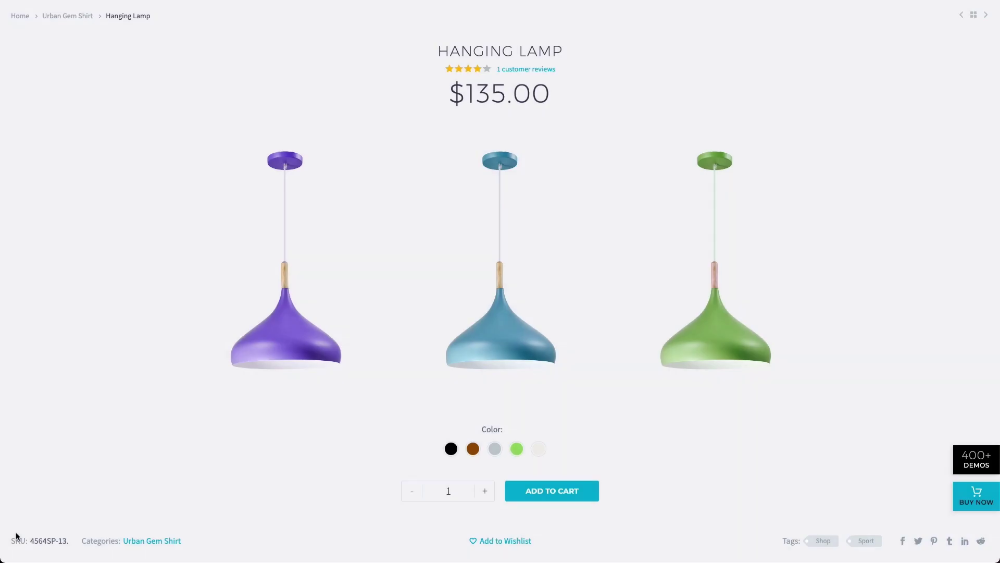
scroll(16, 536, "down", 9)
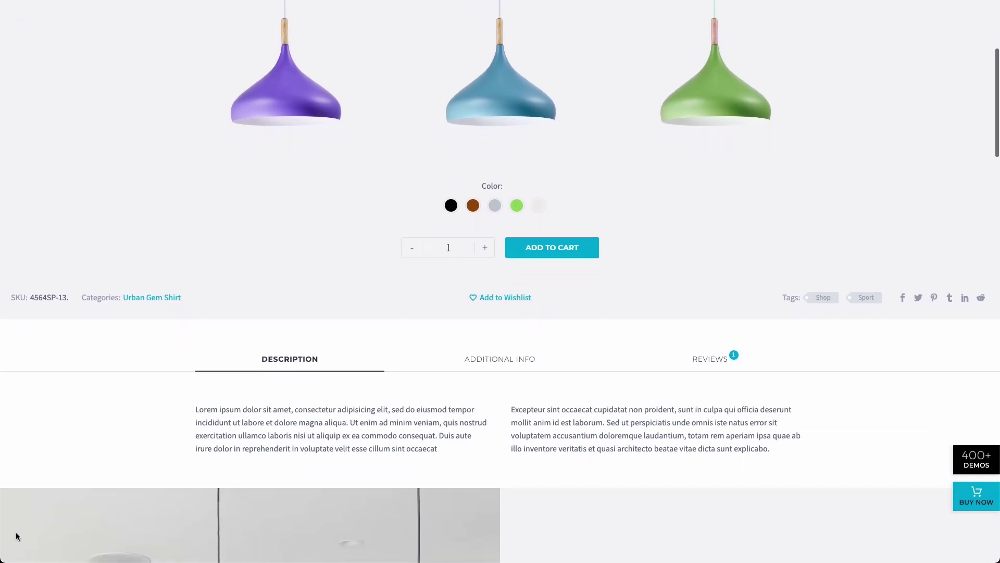
scroll(16, 536, "down", 8)
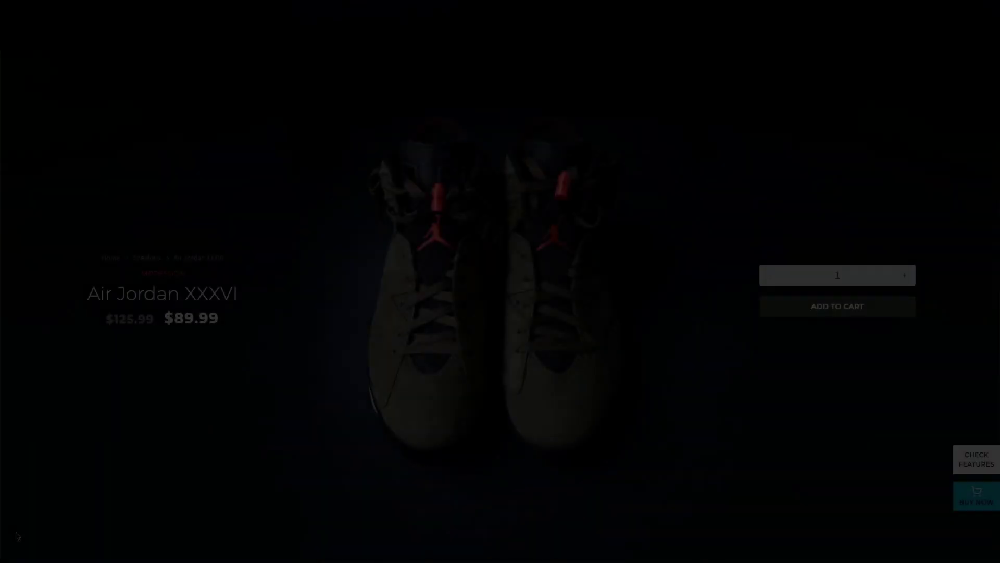
scroll(17, 535, "down", 5)
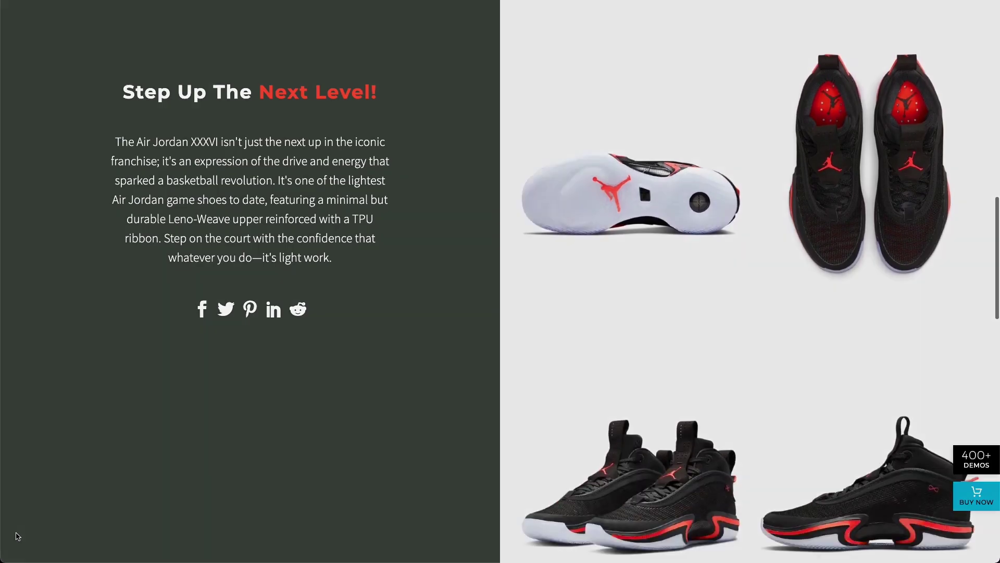
scroll(17, 536, "down", 3)
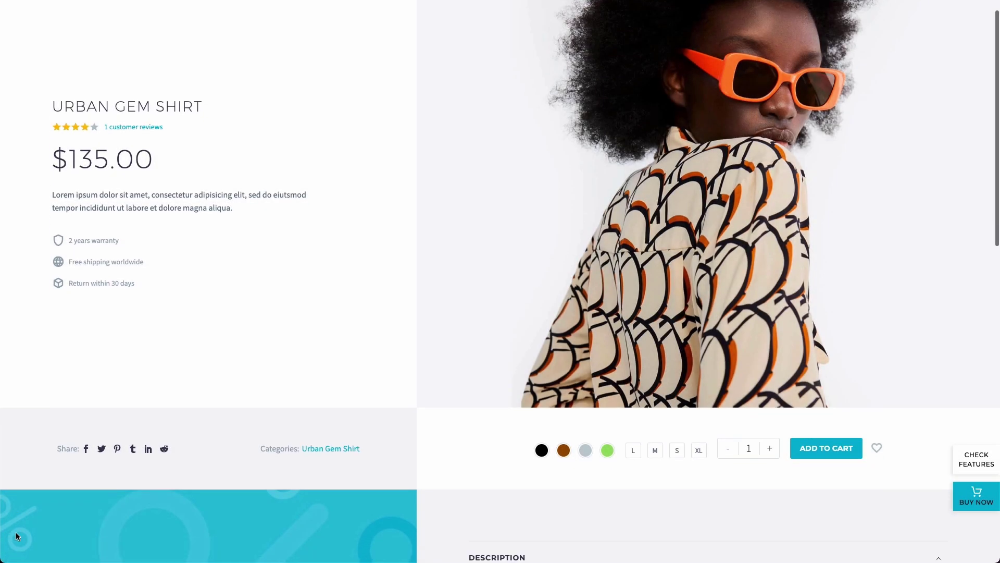
scroll(17, 536, "down", 5)
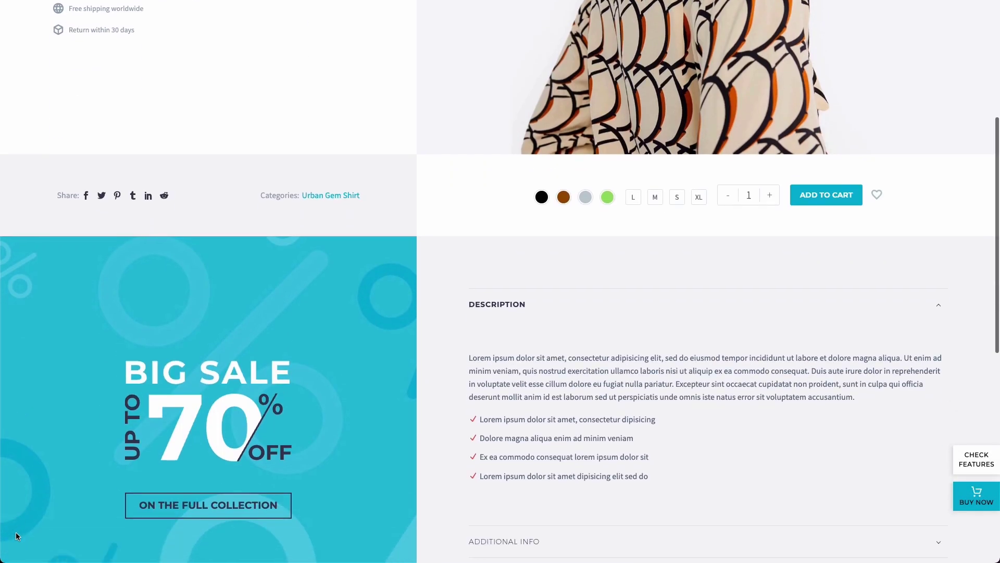